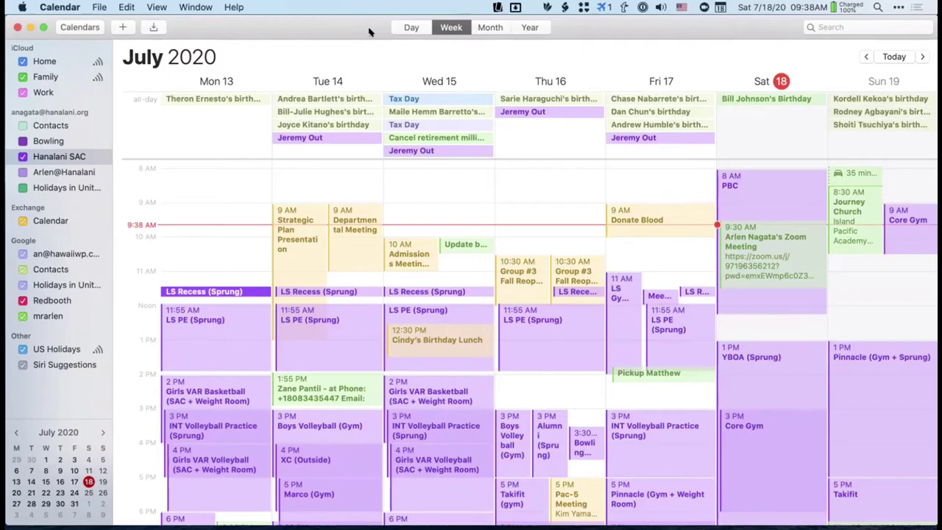
Step: Look over 2020 in Year view, previewing July 17 and July 24, then show July's Month view
left_click(534, 27)
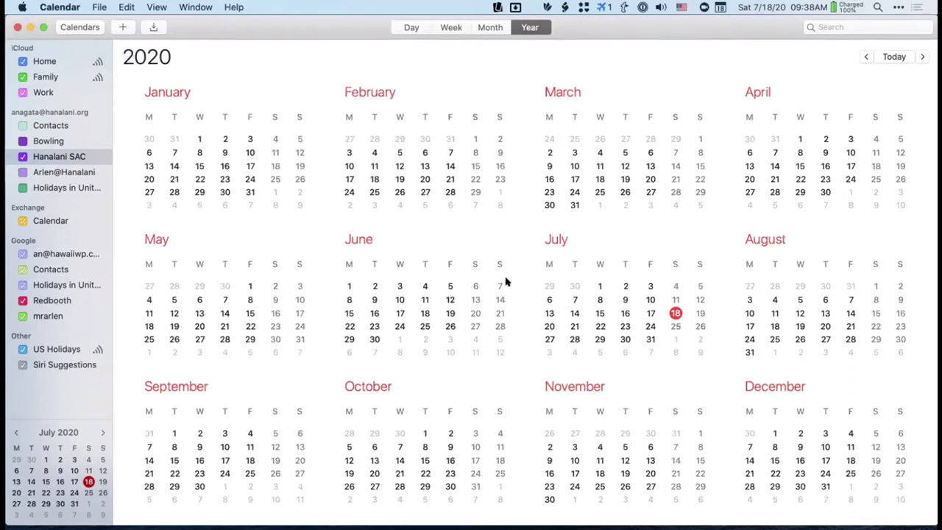
left_click(652, 312)
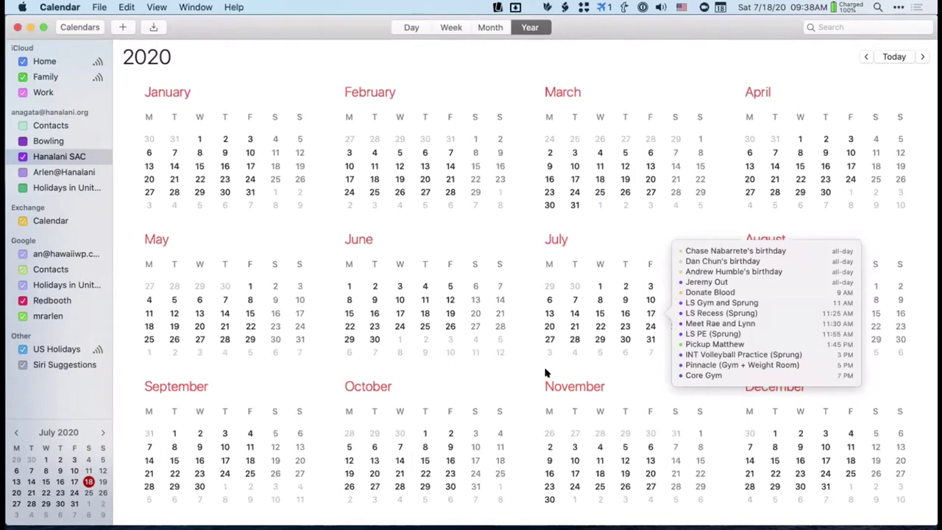
left_click(654, 315)
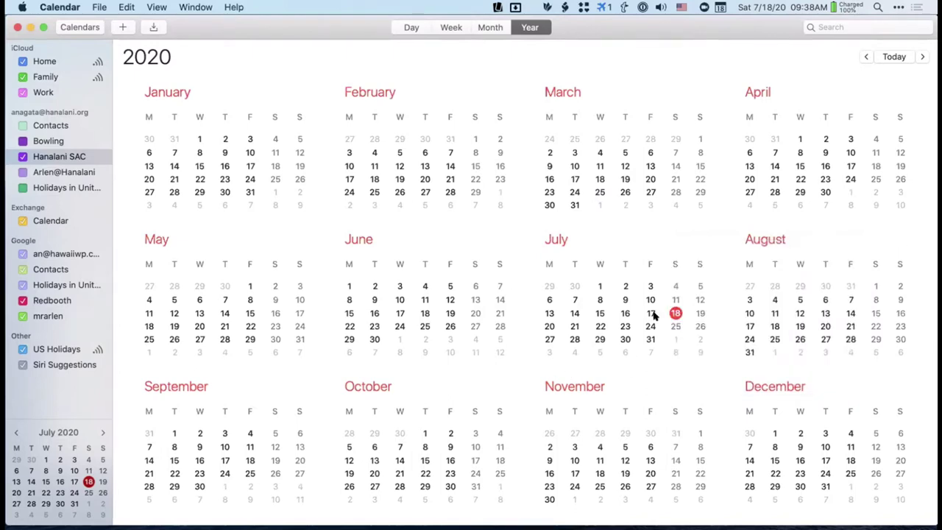
left_click(651, 325)
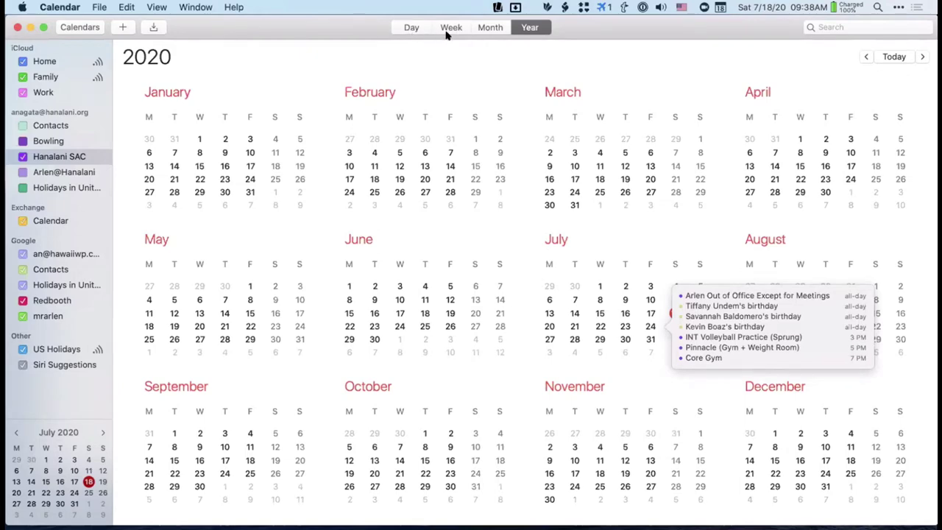
key("super+3")
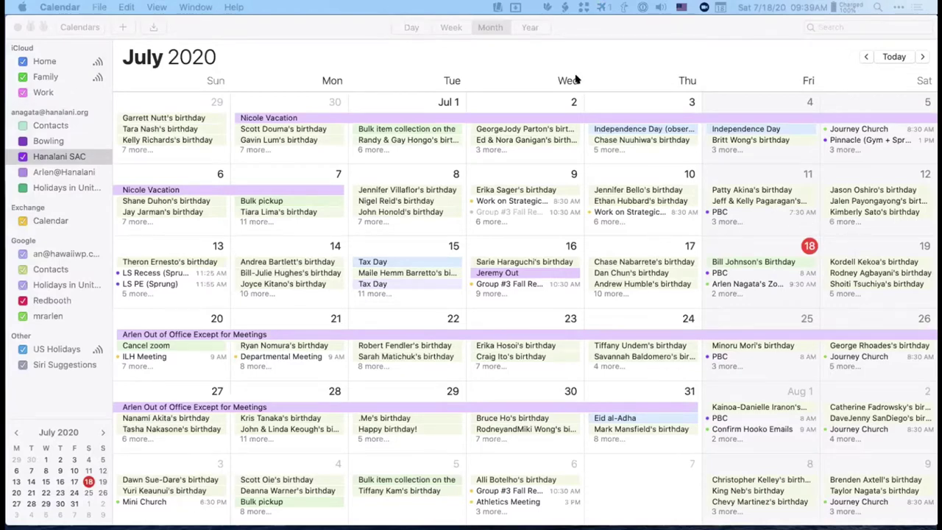
left_click(530, 27)
left_click(651, 313)
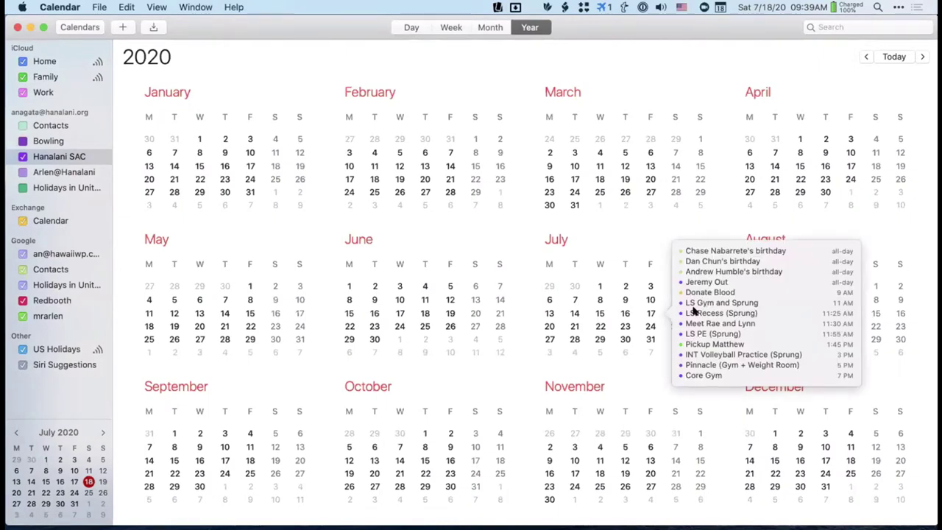
left_click(632, 294)
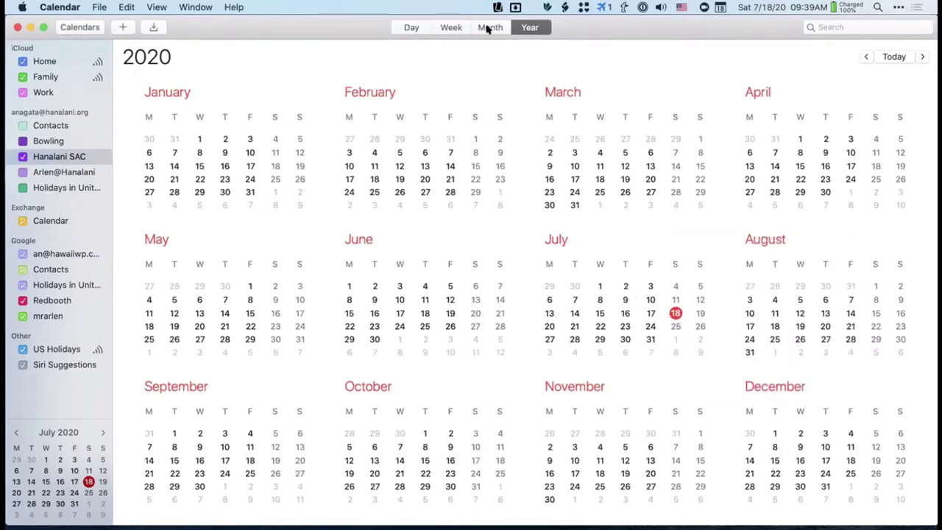
left_click(488, 27)
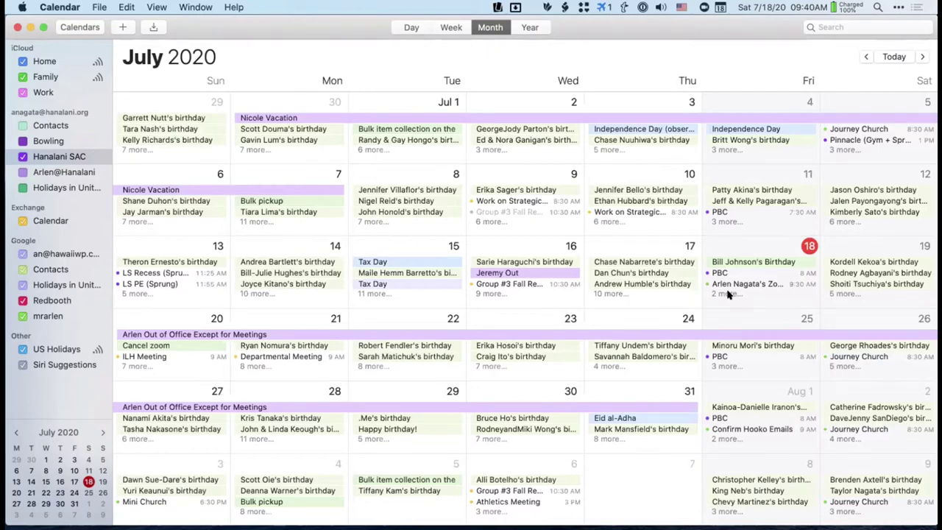
left_click(724, 265)
left_click(720, 274)
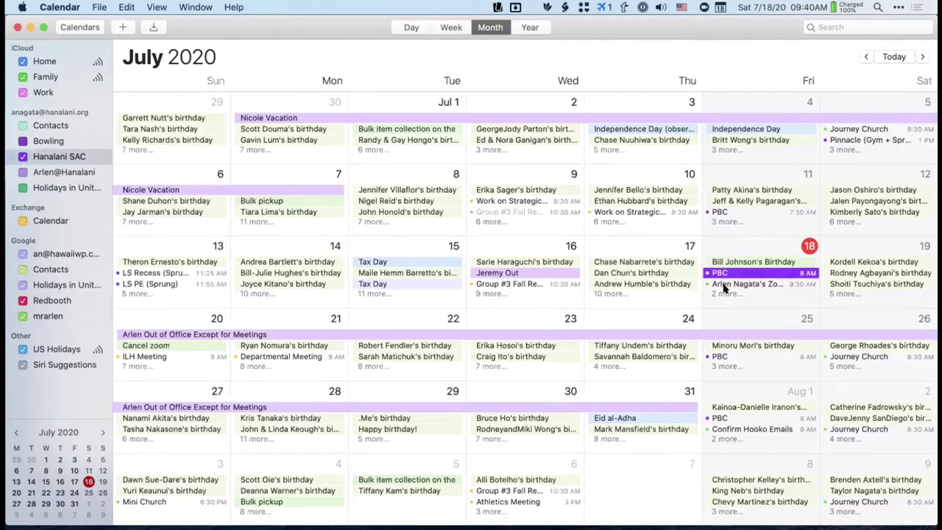
left_click(725, 284)
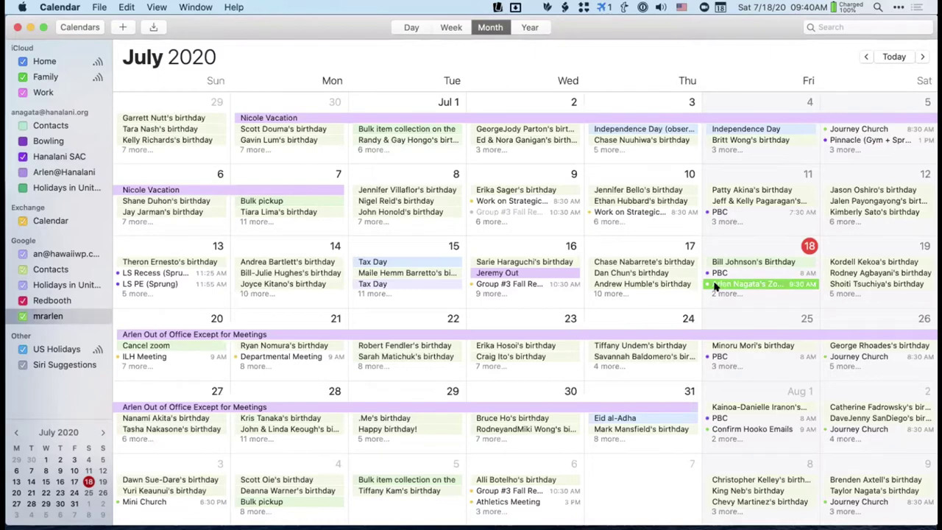
double_click(725, 285)
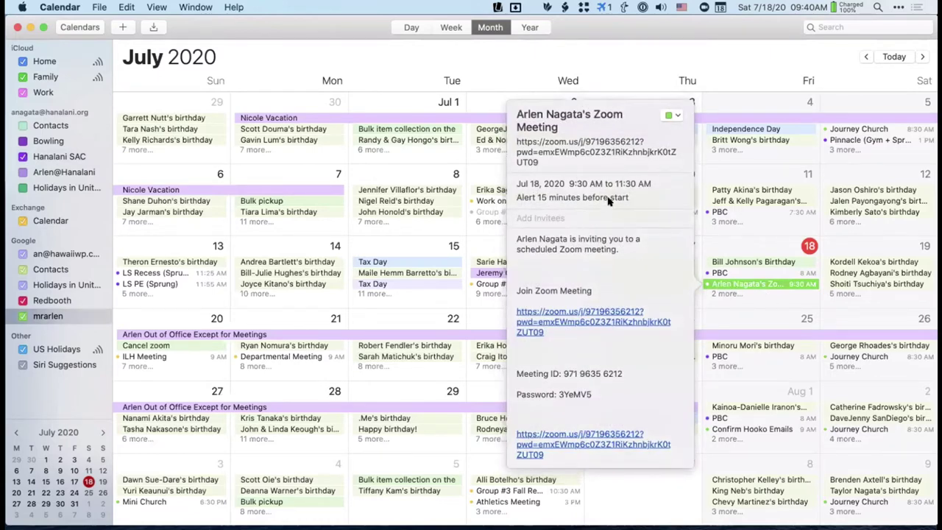
left_click(583, 219)
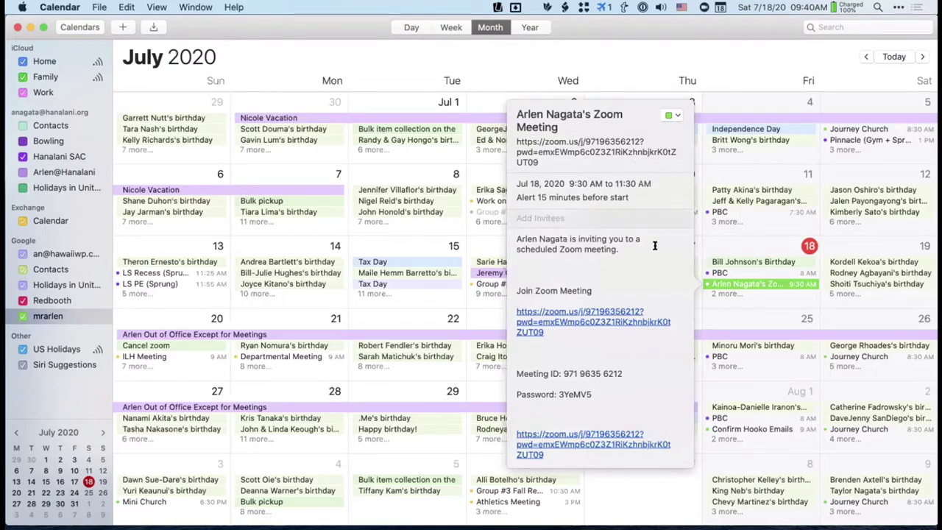
left_click(633, 71)
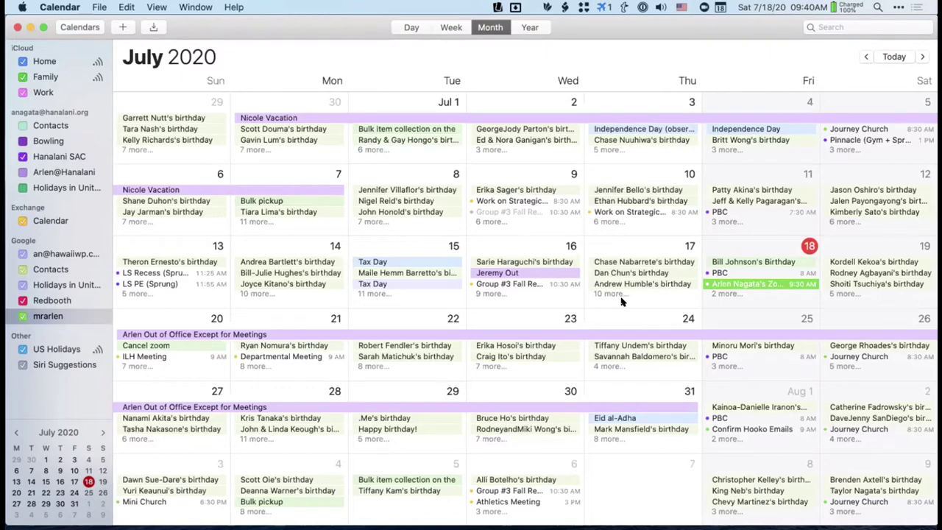
Step: In the July 13–19 week, add 'New Event For me' on Thursday 16 from 8 to 10:30 AM
left_click(452, 28)
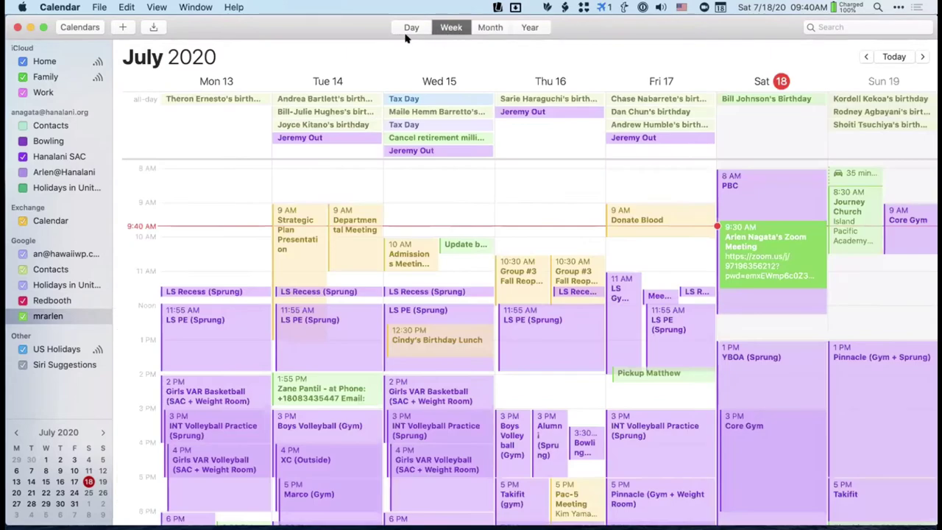
scroll(523, 126, "down", 2)
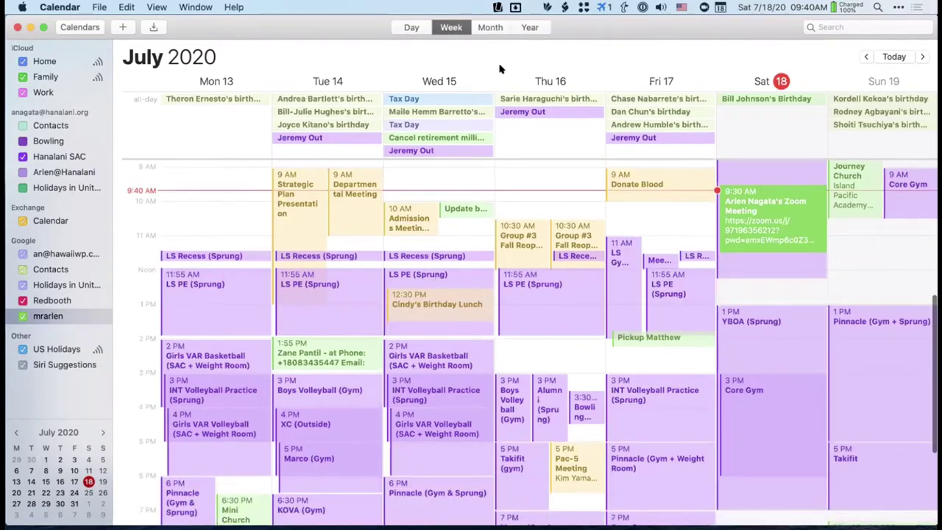
scroll(568, 361, "up", 3)
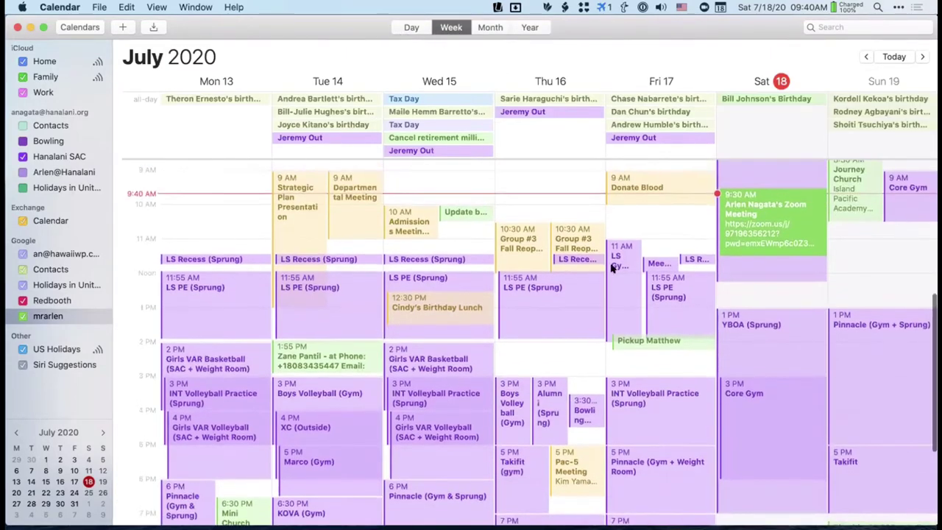
scroll(608, 271, "up", 2)
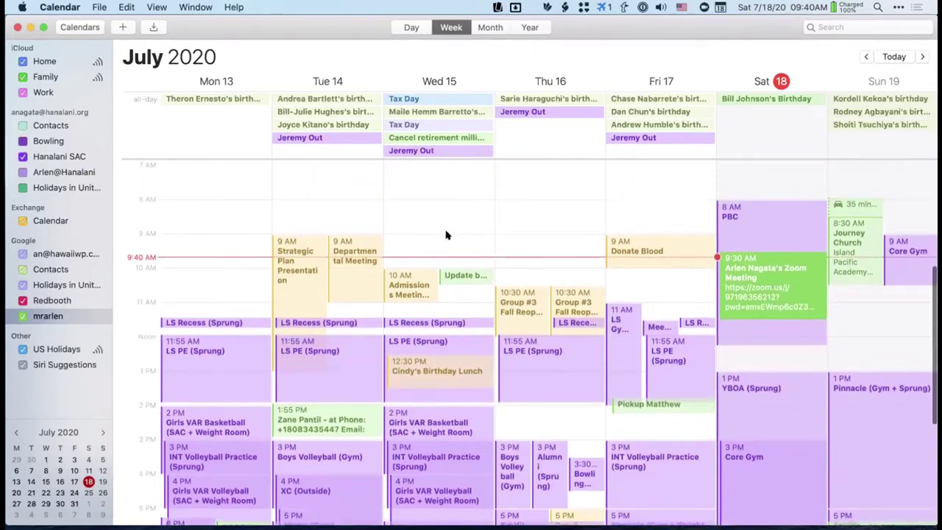
left_click_drag(526, 203, 525, 284)
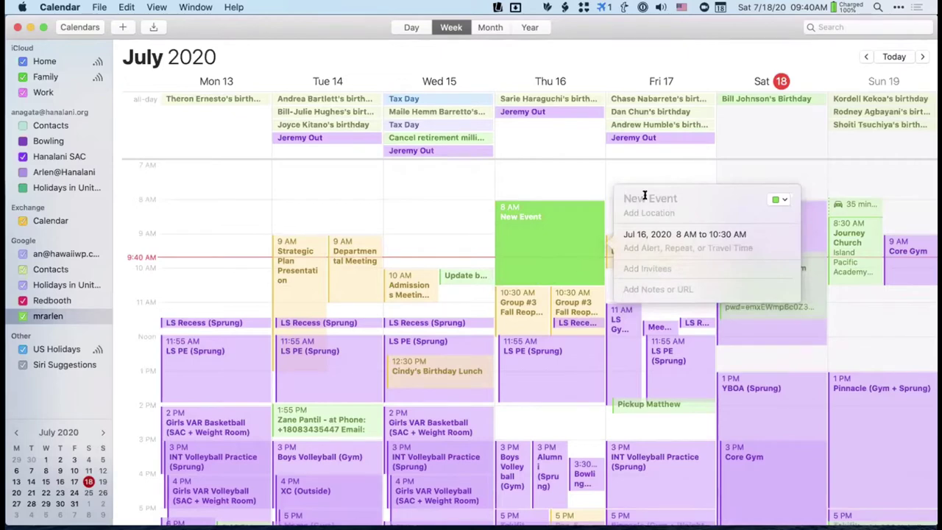
type("New Event For me")
left_click(643, 269)
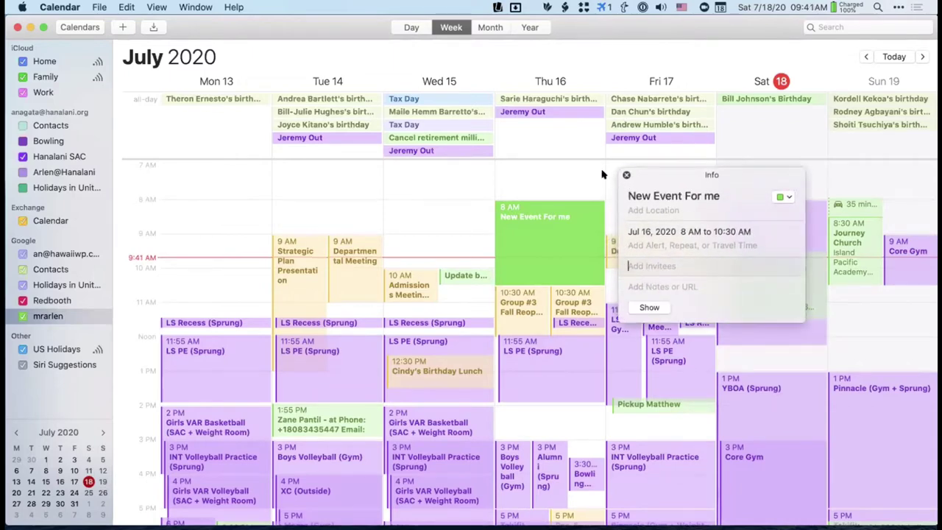
left_click(551, 176)
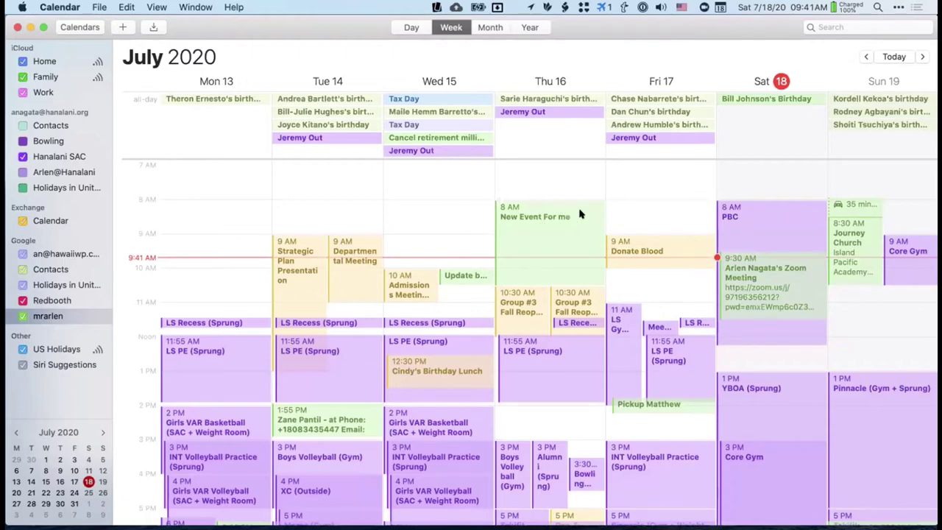
Step: Advance to the July 20–26 week and scroll through its meetings, birthdays and afternoon sessions
left_click(921, 57)
scroll(427, 275, "down", 5)
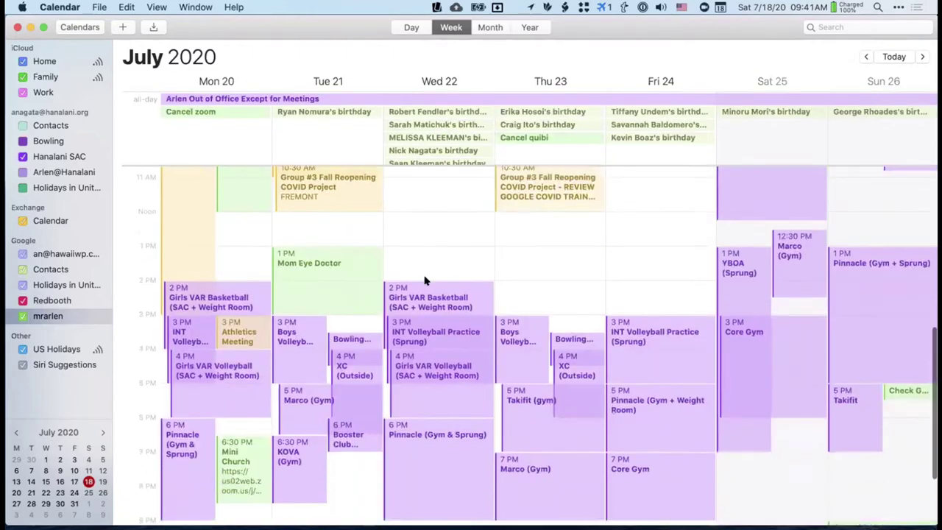
scroll(430, 302, "up", 2)
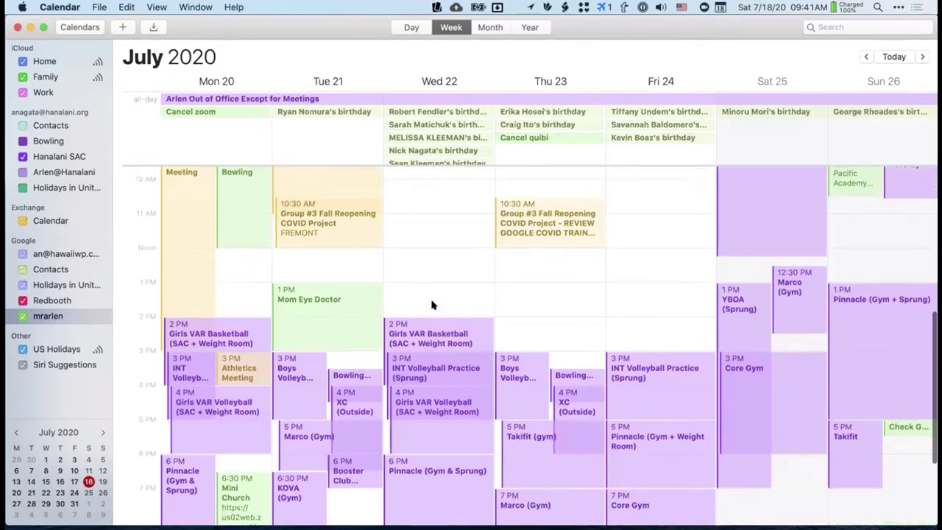
scroll(432, 304, "up", 2)
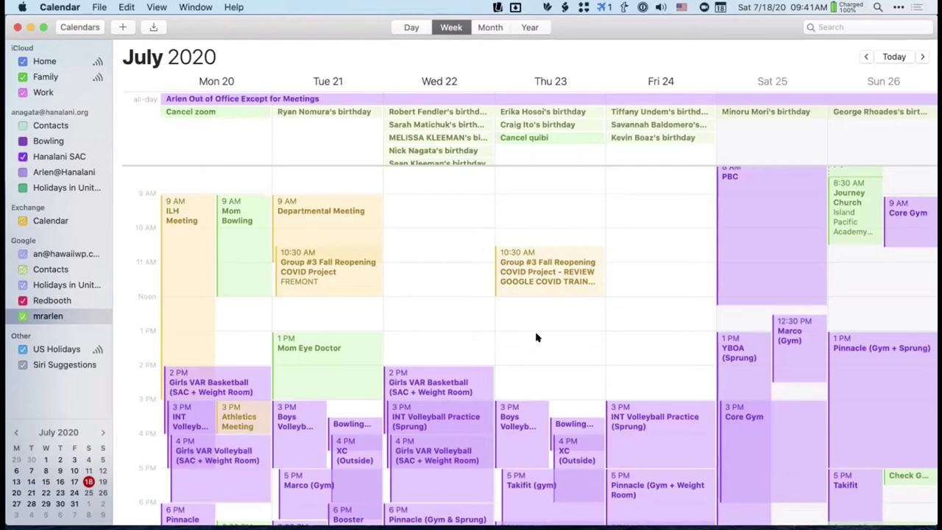
scroll(536, 337, "down", 5)
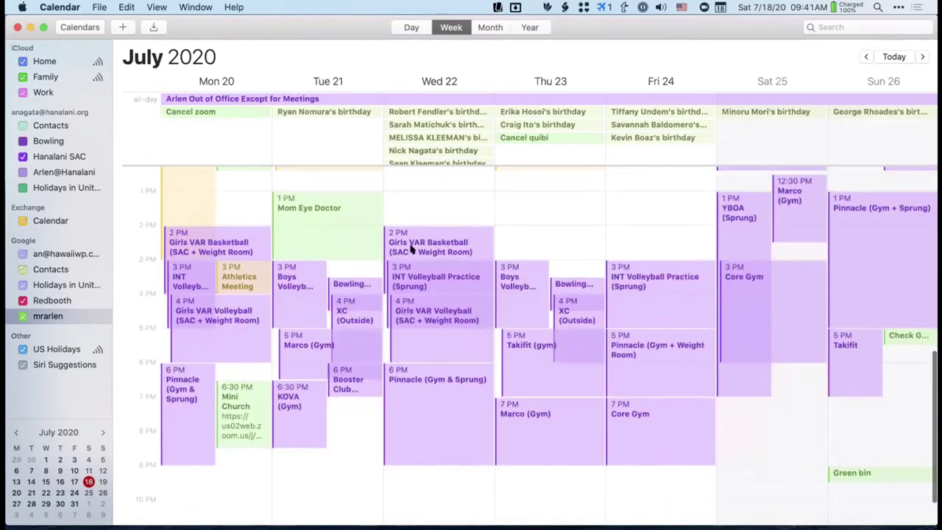
scroll(506, 258, "up", 4)
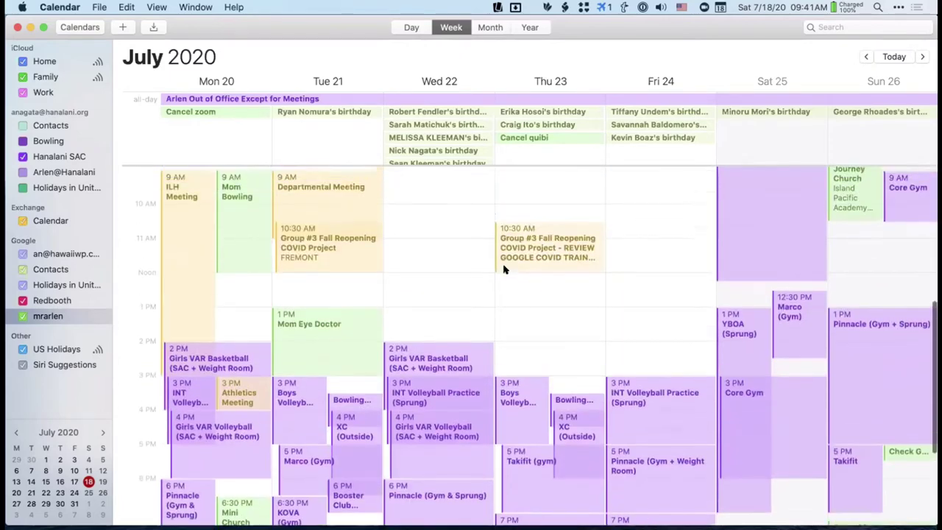
scroll(501, 250, "up", 1)
left_click_drag(497, 236, 500, 322)
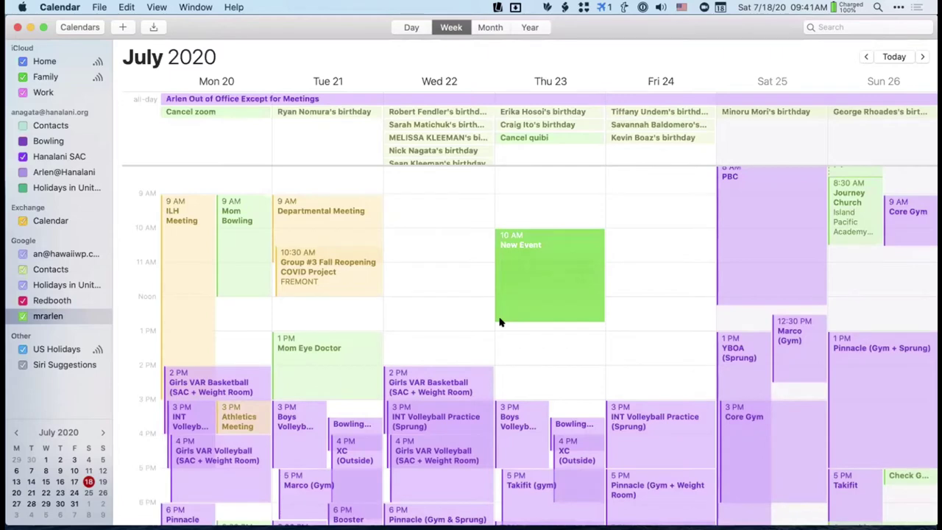
left_click(479, 266)
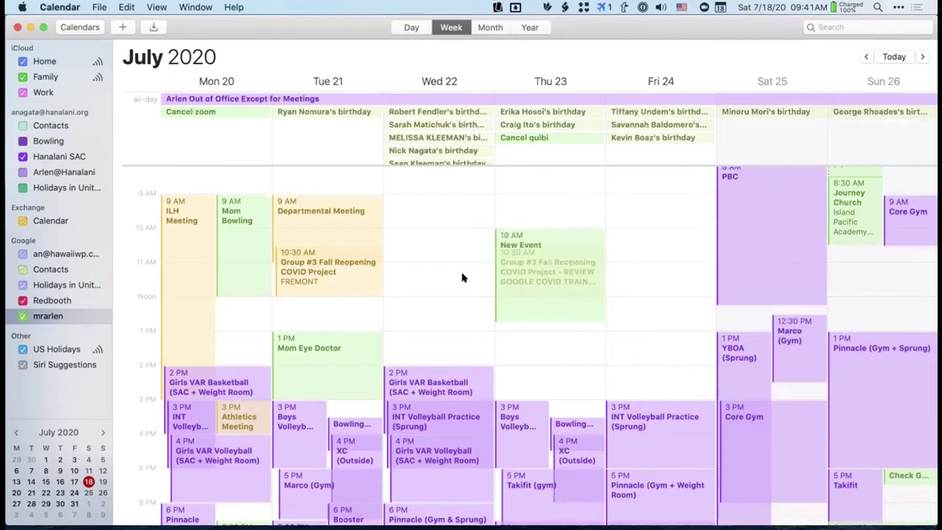
left_click(552, 279)
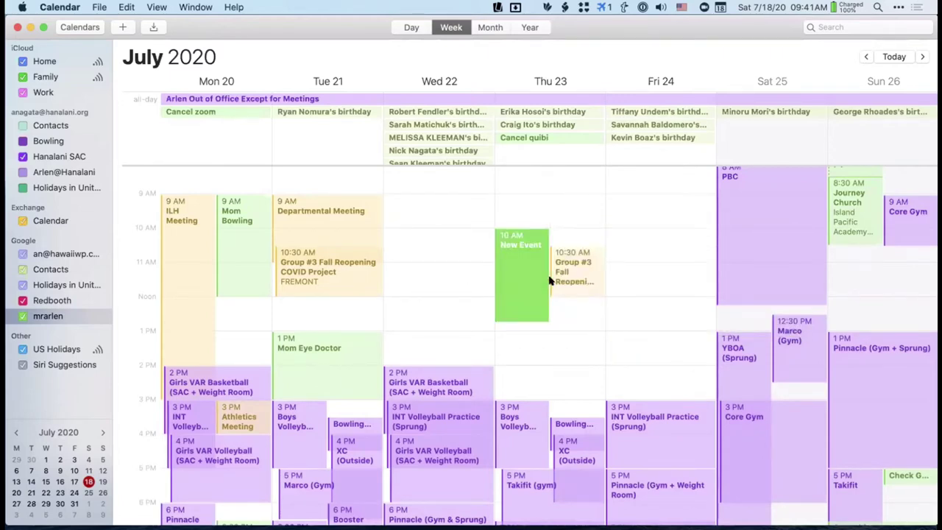
key("Delete")
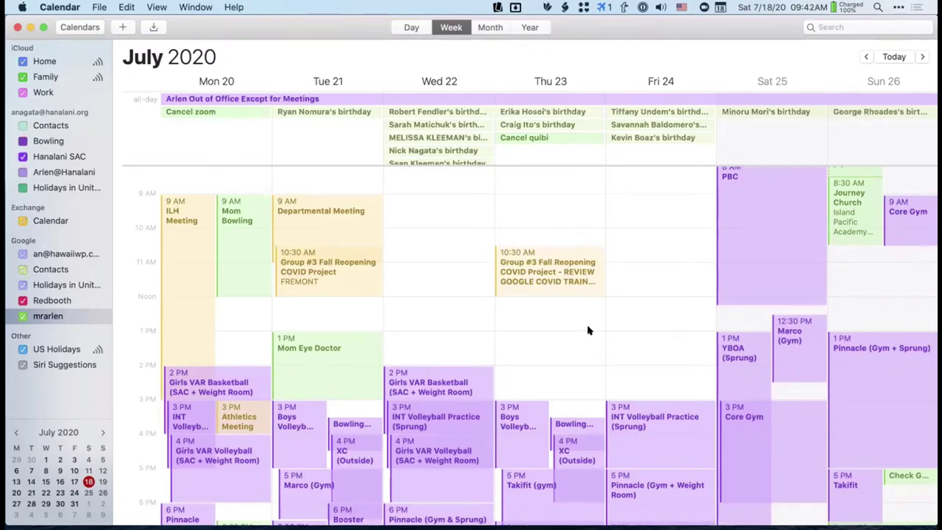
left_click_drag(588, 313, 583, 257)
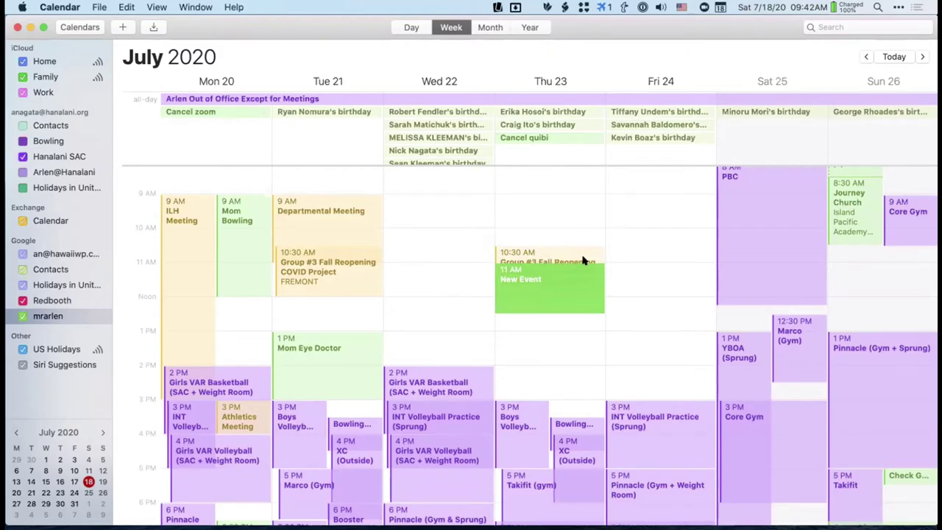
double_click(583, 261)
key("Delete")
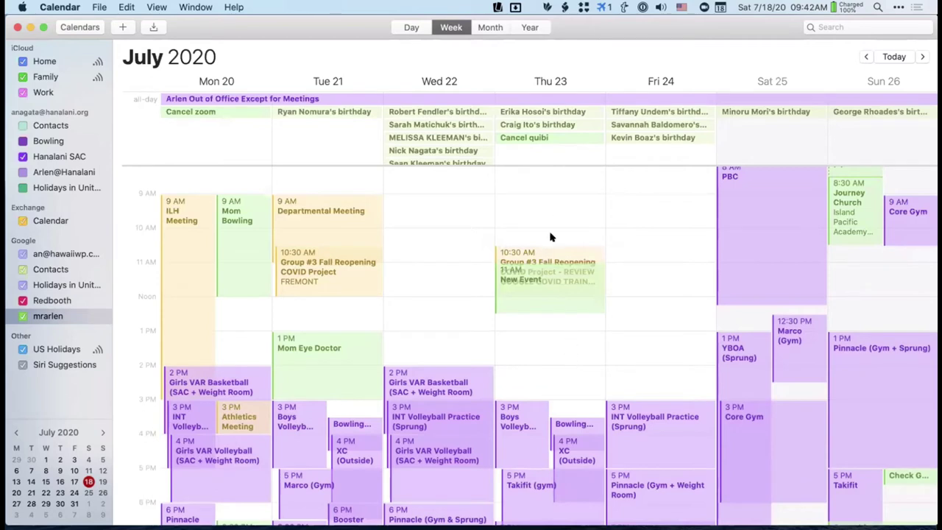
key("super+z")
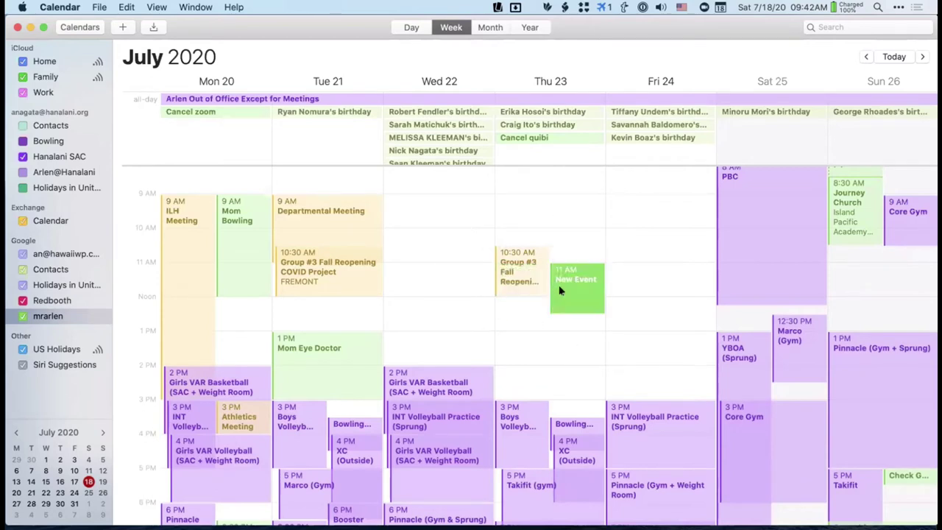
left_click(519, 315)
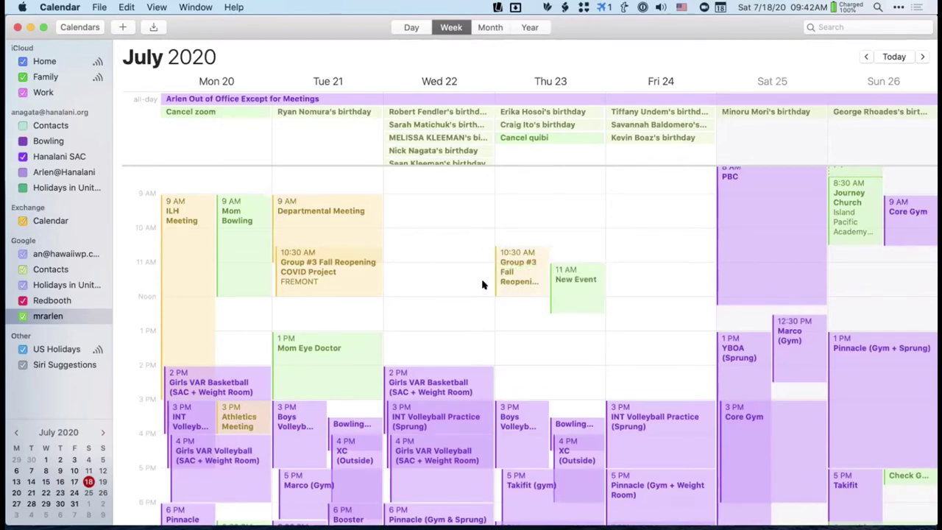
left_click(568, 299)
key("Delete")
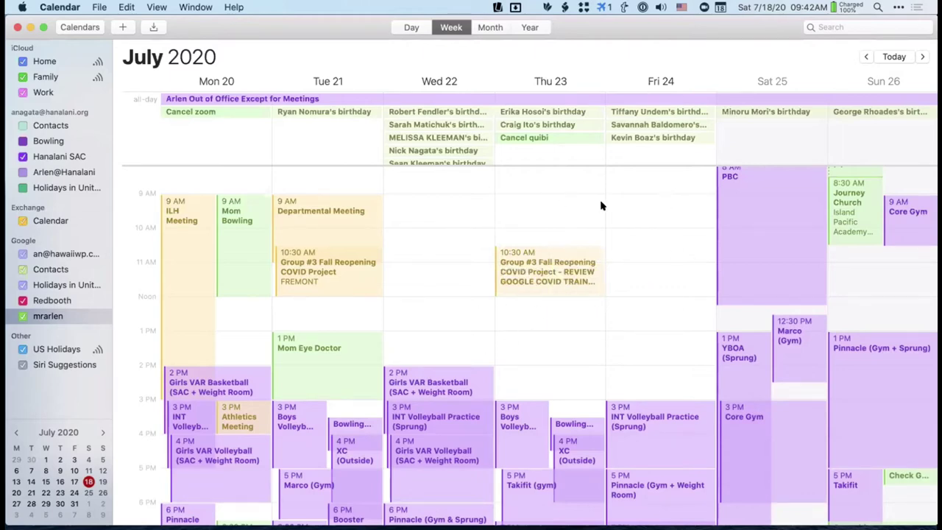
scroll(478, 329, "down", 5)
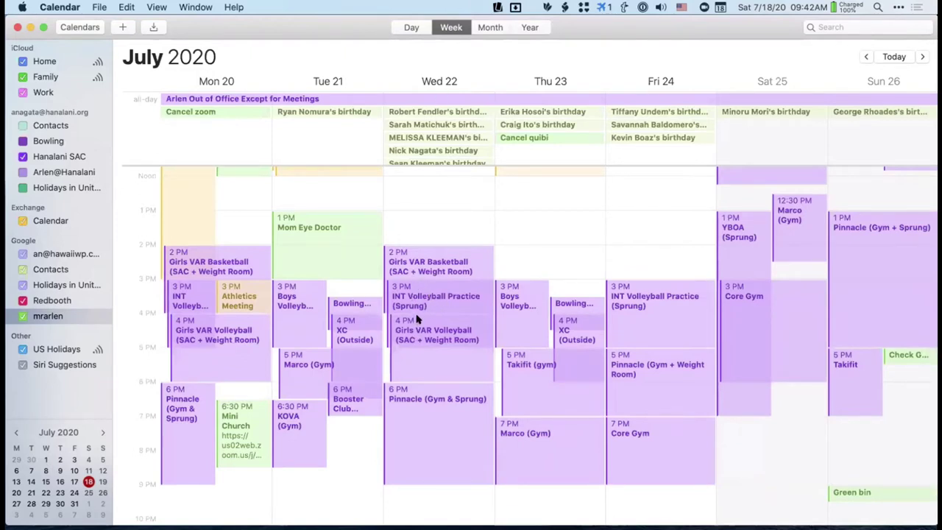
mouse_move(438, 297)
left_mouse_down()
mouse_move(528, 237)
mouse_move(456, 250)
mouse_move(479, 219)
mouse_move(475, 284)
mouse_move(425, 315)
mouse_move(421, 297)
left_mouse_up()
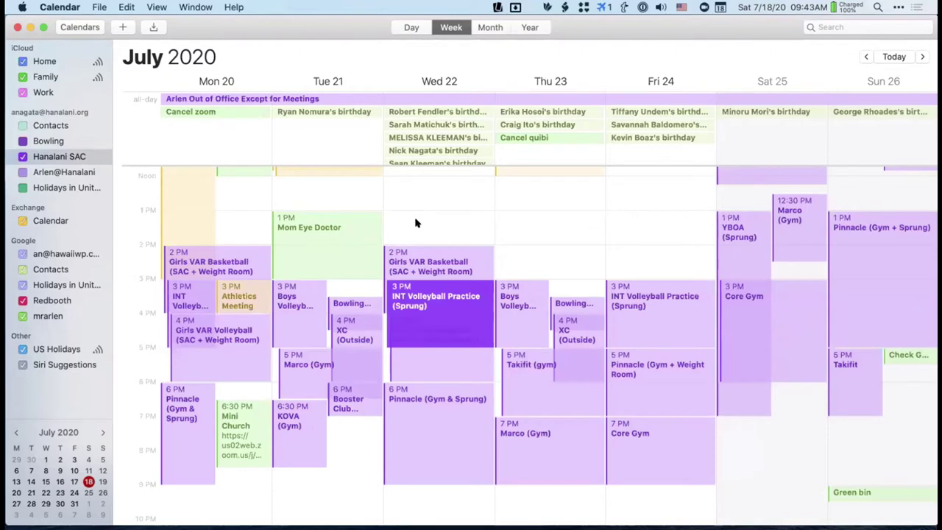
Step: Create 'Lunmch Meeting' on Wednesday July 22 at 1 PM, then retime it to 3:15–4:15 PM
left_click_drag(417, 212, 415, 249)
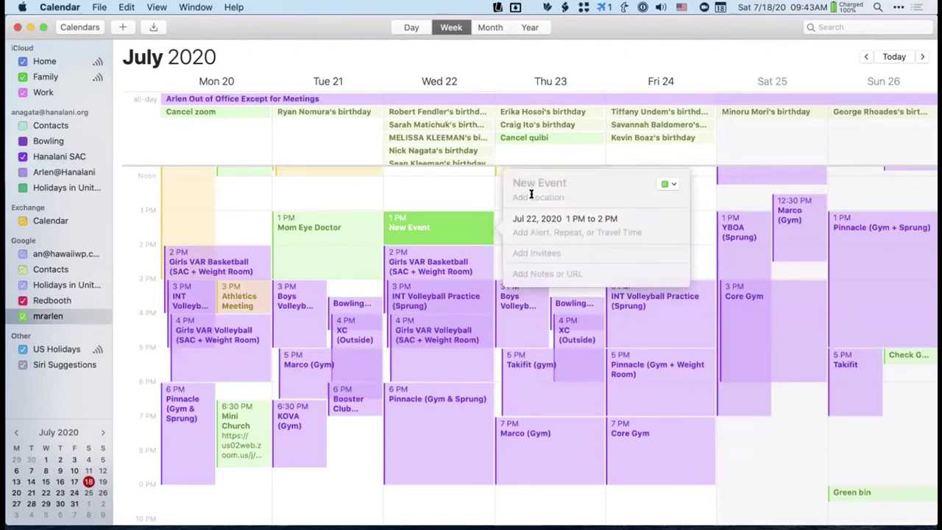
type("Lunmch Meeting")
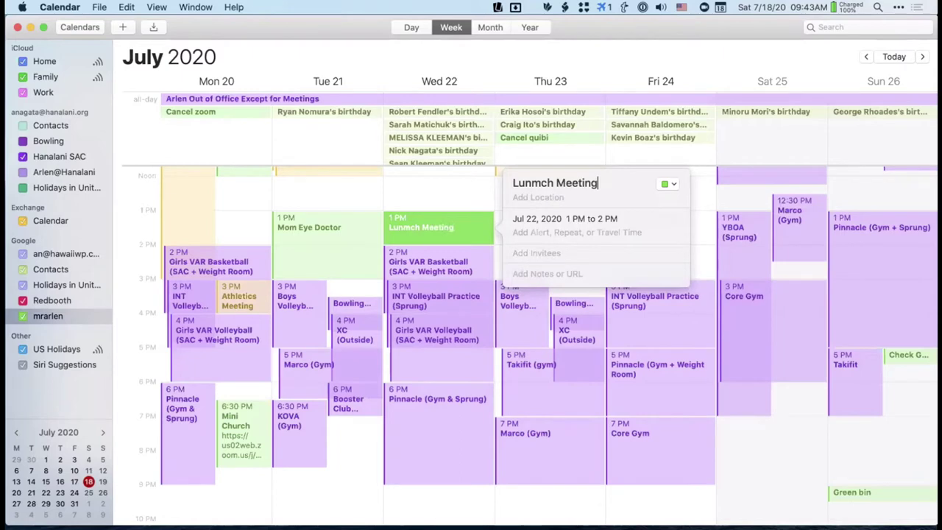
left_click(567, 218)
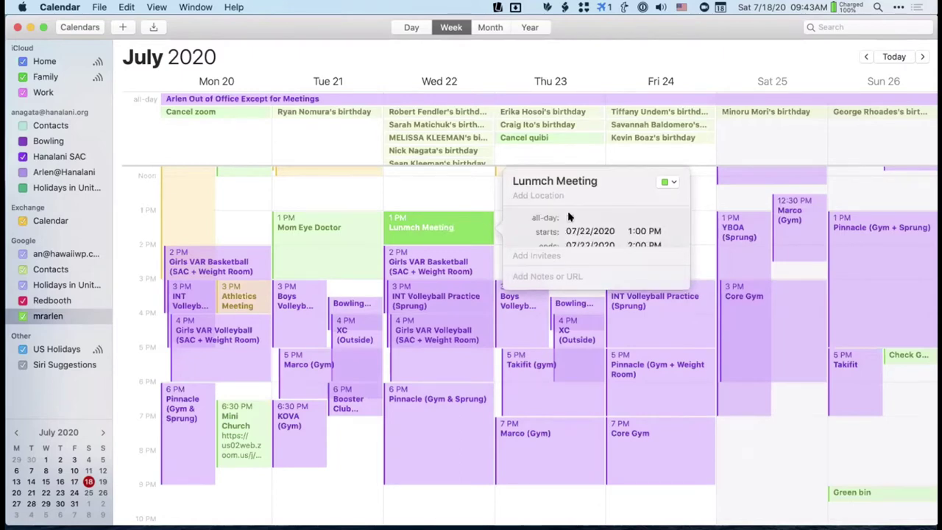
left_click(629, 196)
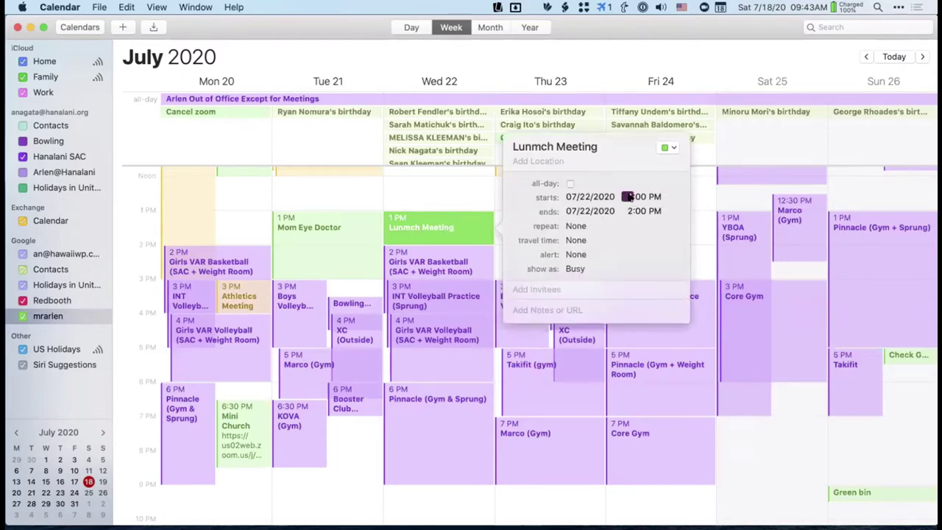
type("314")
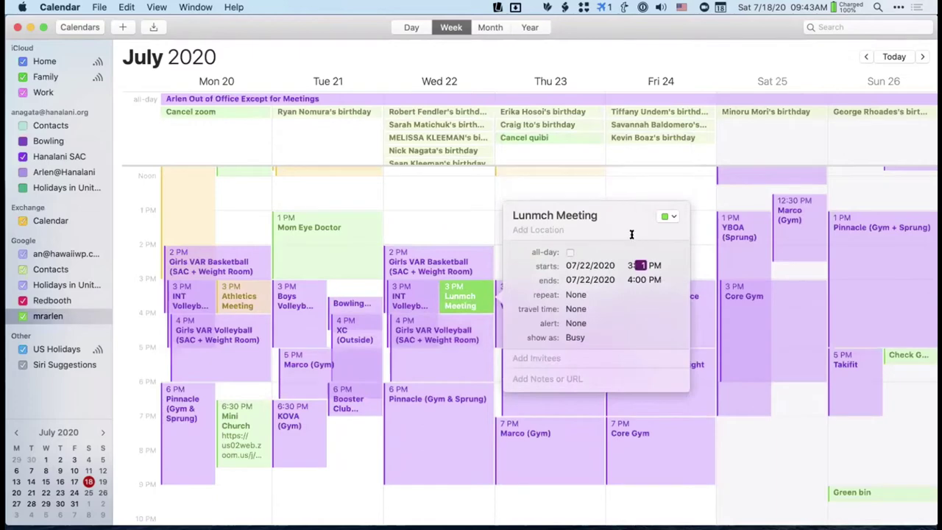
type("15")
key("Tab")
key("Tab")
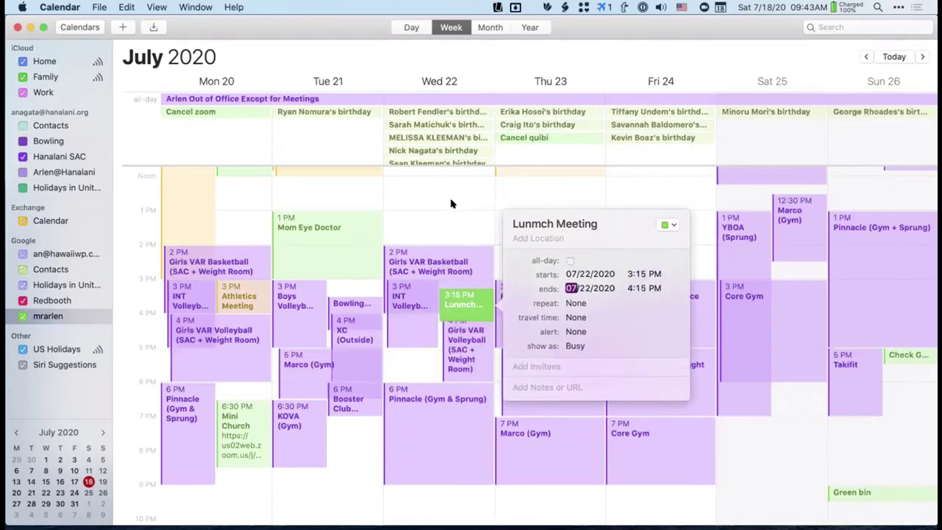
left_click(462, 223)
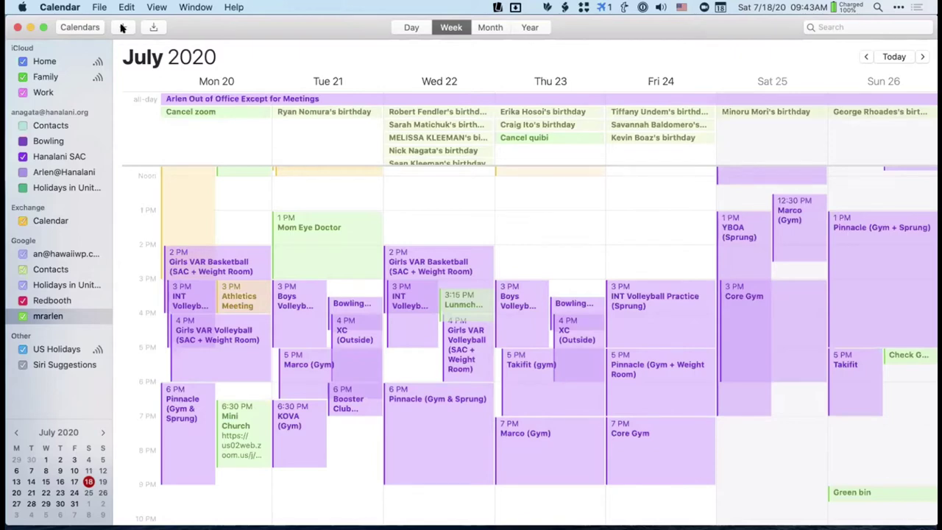
Step: Enter the quick event 'July 22 3:15pm Second Event', fixing the misspelled month along the way
left_click(122, 28)
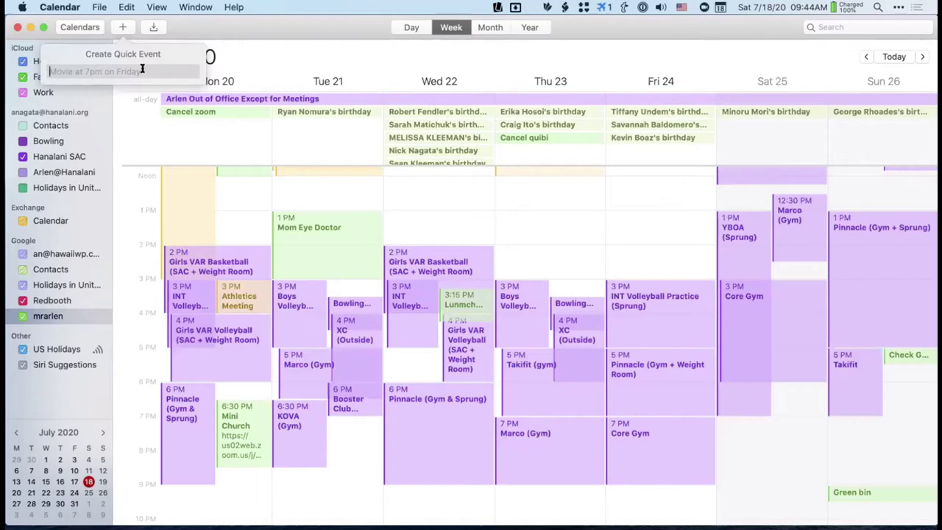
type("Jluy 22")
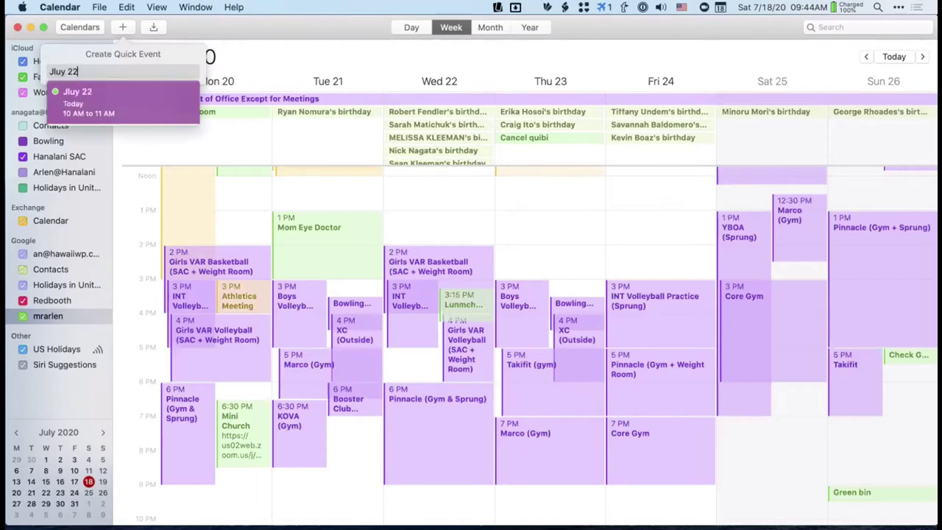
key("BackSpace")
key("BackSpace")
key("BackSpace")
key("BackSpace")
key("BackSpace")
key("BackSpace")
type("uly 22 ")
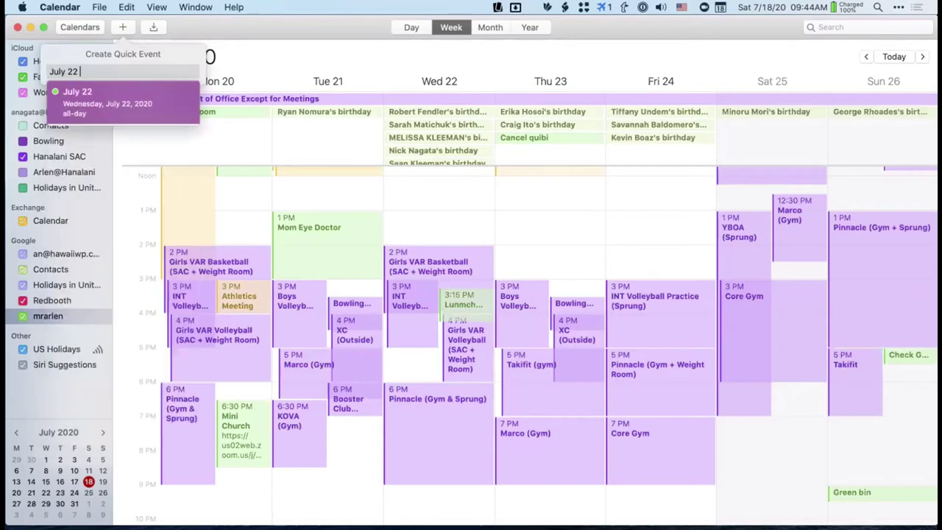
type("3:15pm")
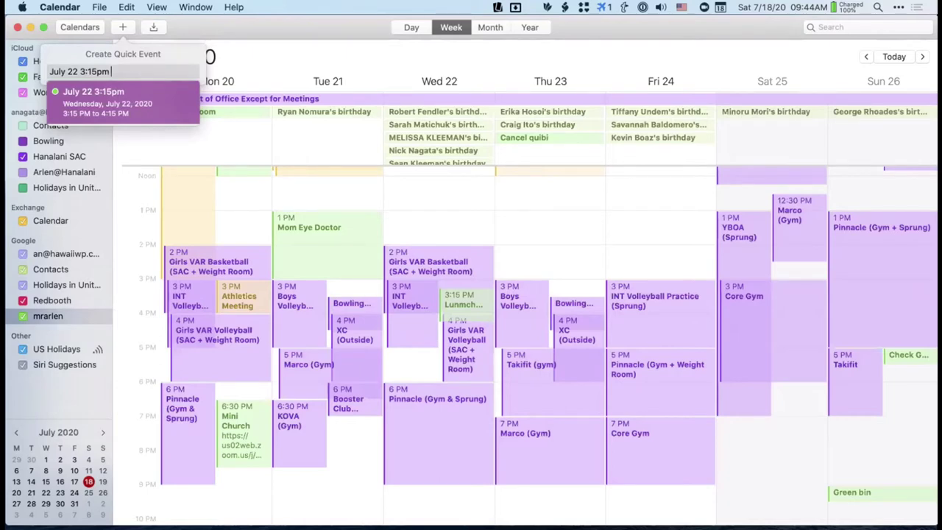
type("Second Event")
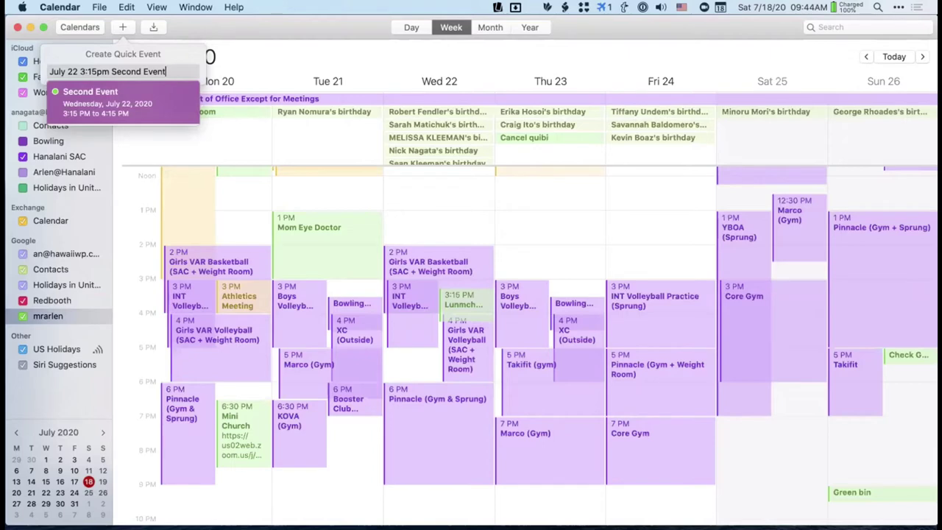
key("Return")
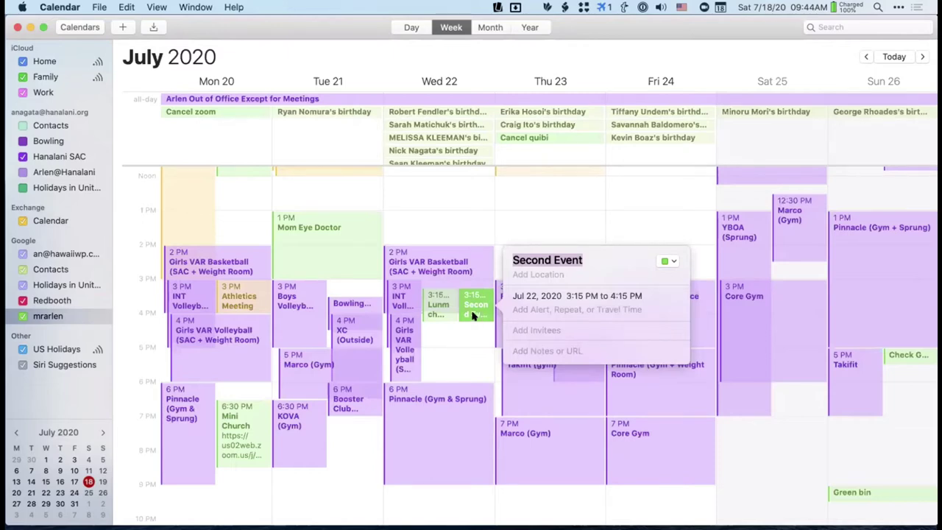
Step: Close the Second Event popover, then open and dismiss the quick event box without adding anything
left_click(447, 221)
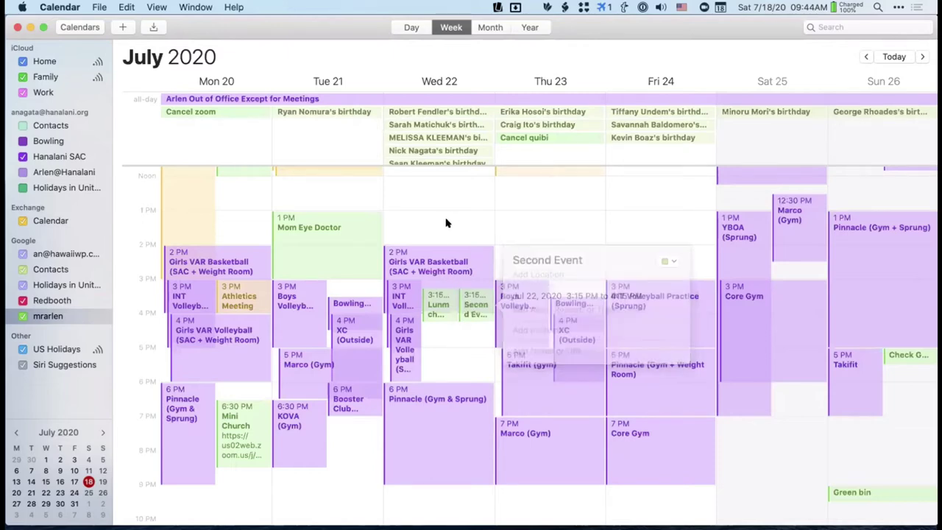
left_click(124, 28)
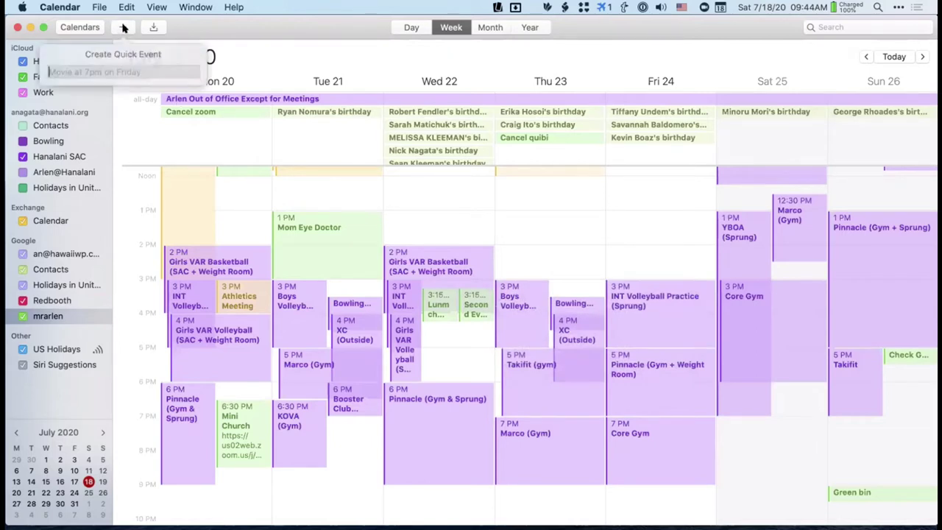
left_click(218, 21)
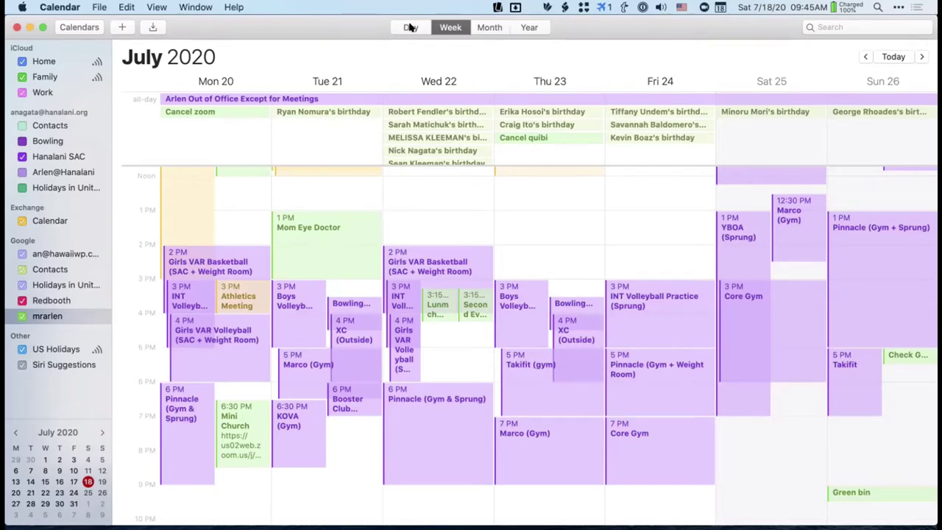
Step: Show Wednesday July 22 in Day view and scroll through its timeline
left_click(410, 27)
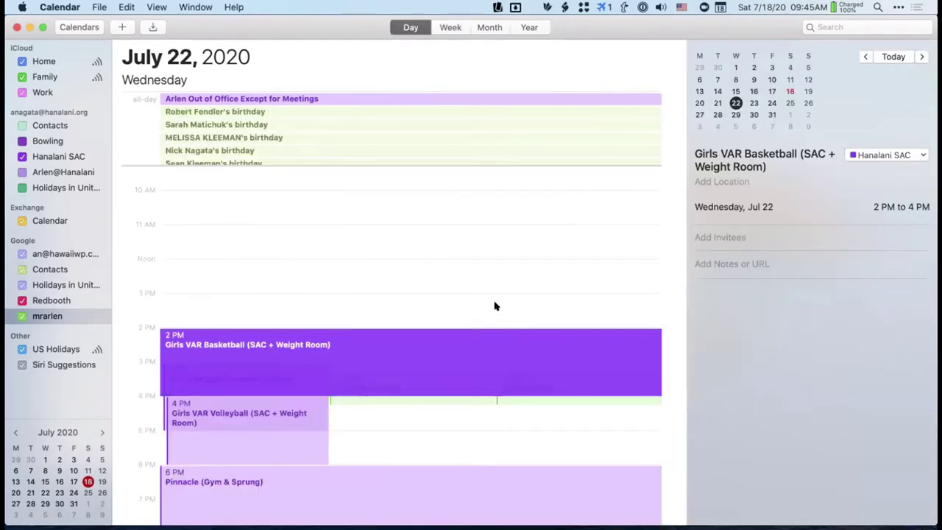
scroll(494, 307, "down", 3)
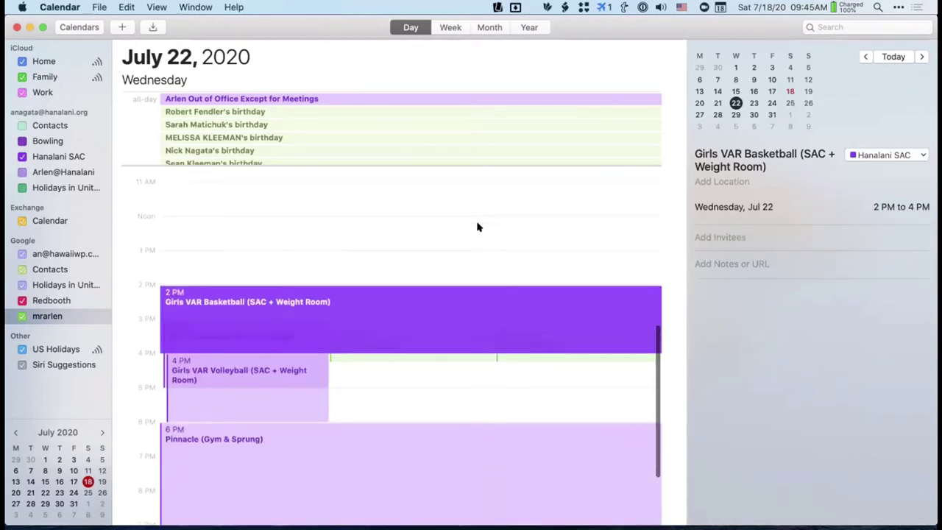
scroll(477, 225, "down", 4)
scroll(477, 224, "down", 2)
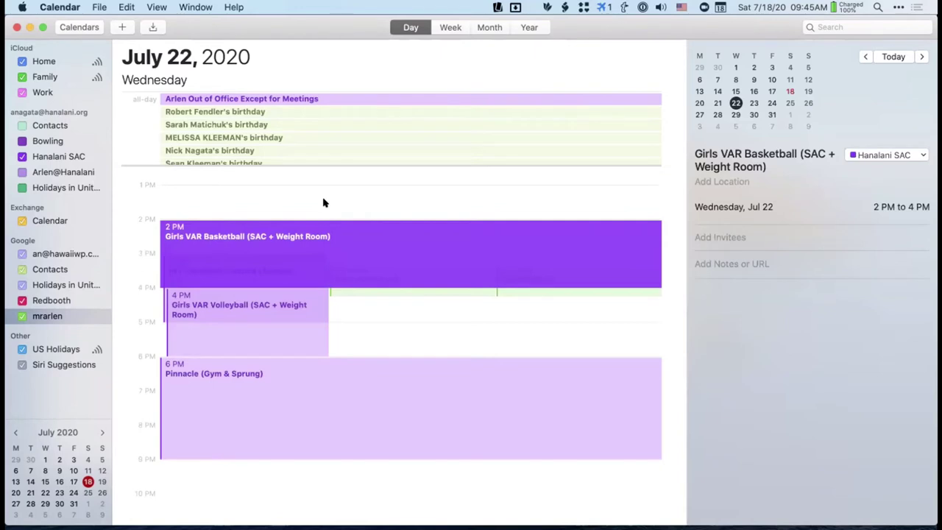
scroll(323, 203, "up", 3)
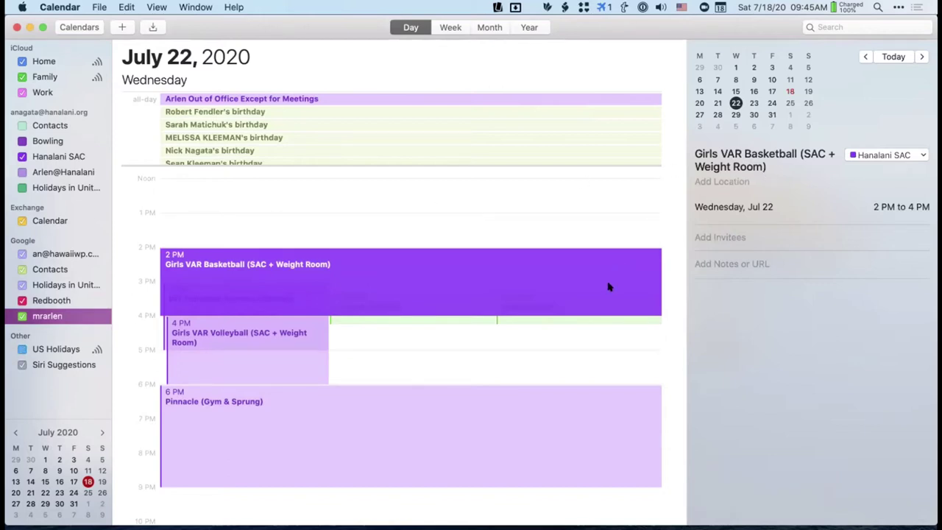
Step: Toggle US Holidays off and back on, then drag the last Google calendar above Contacts
left_click(21, 351)
left_click(22, 350)
mouse_move(41, 315)
left_mouse_down()
mouse_move(41, 259)
mouse_move(50, 254)
mouse_move(36, 313)
mouse_move(46, 297)
left_mouse_up()
left_click_drag(42, 256, 48, 295)
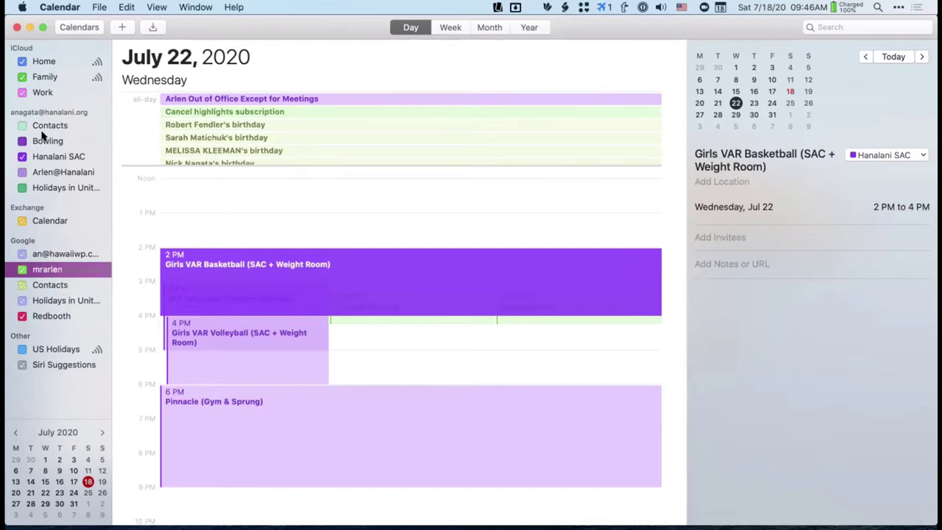
Step: Select the Hanalani SAC and Exchange calendars and hide the Google Contacts birthdays
left_click_drag(42, 134, 64, 173)
left_click(54, 156)
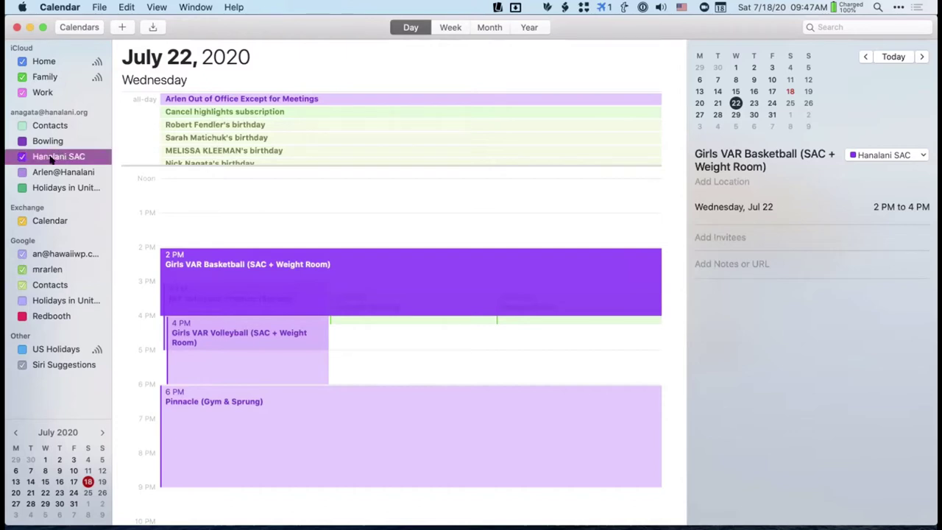
left_click(47, 223)
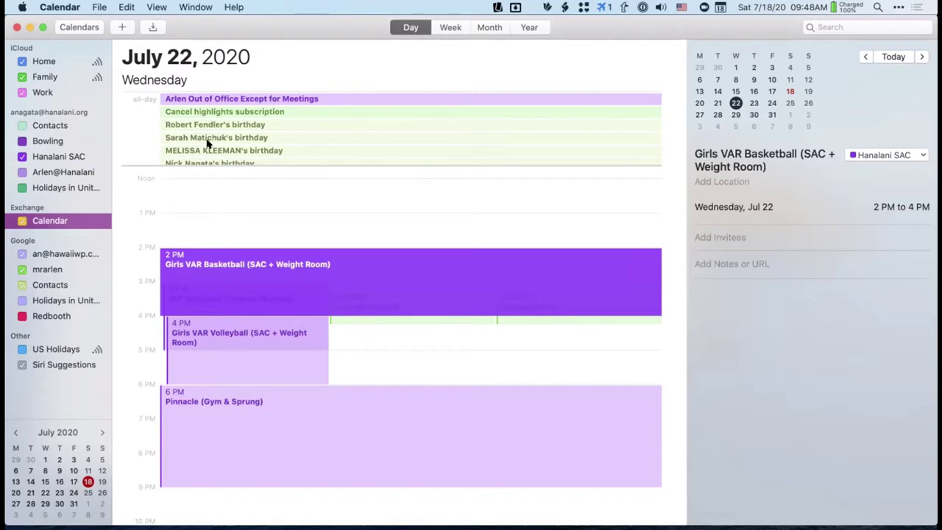
left_click(21, 285)
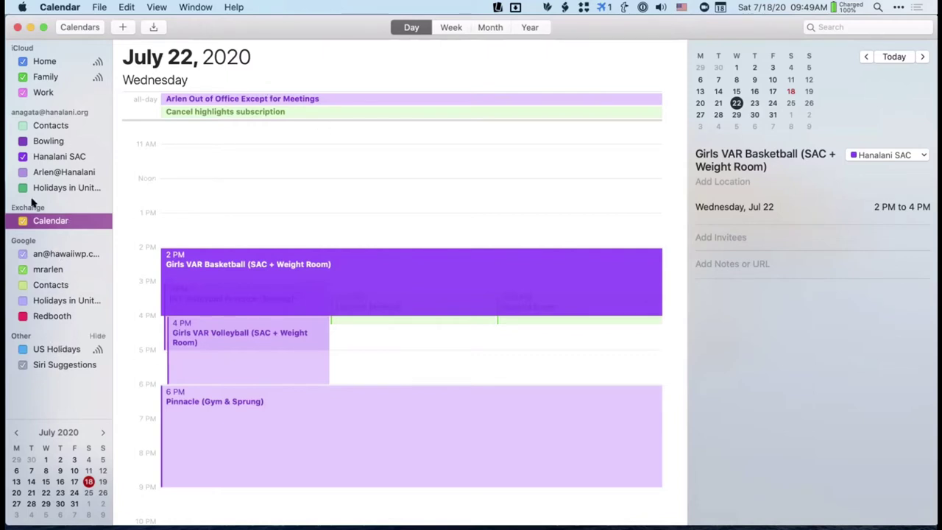
Step: Collapse the school account, Exchange, Google and Other groups, then select the Work calendar
left_click(96, 112)
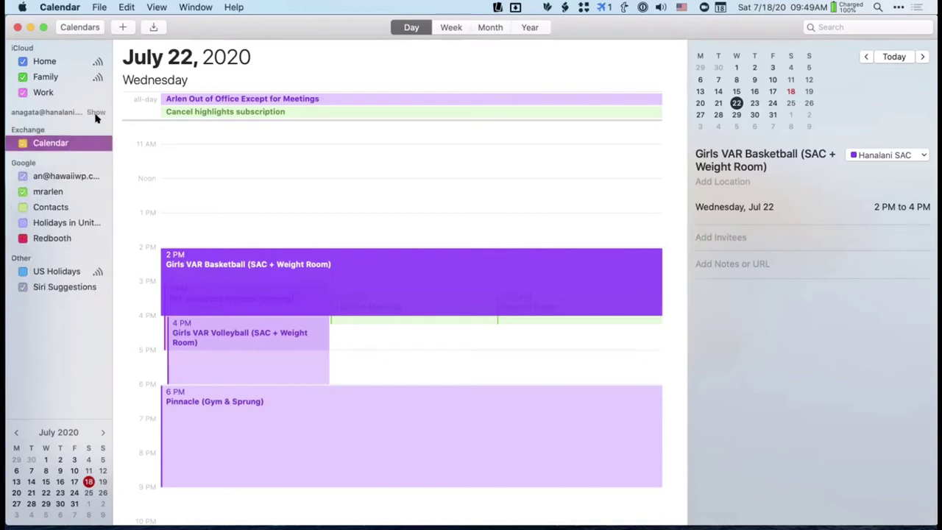
left_click(100, 130)
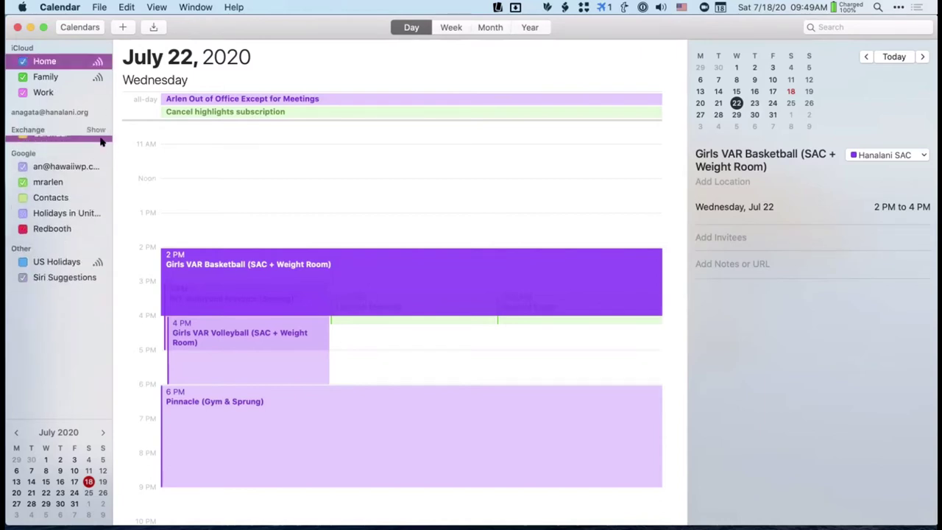
left_click(99, 147)
left_click(96, 164)
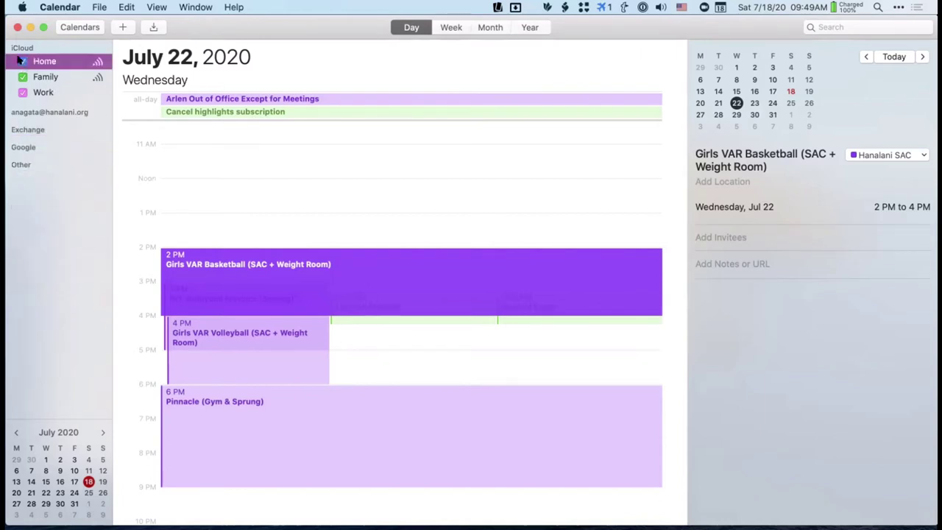
left_click(43, 96)
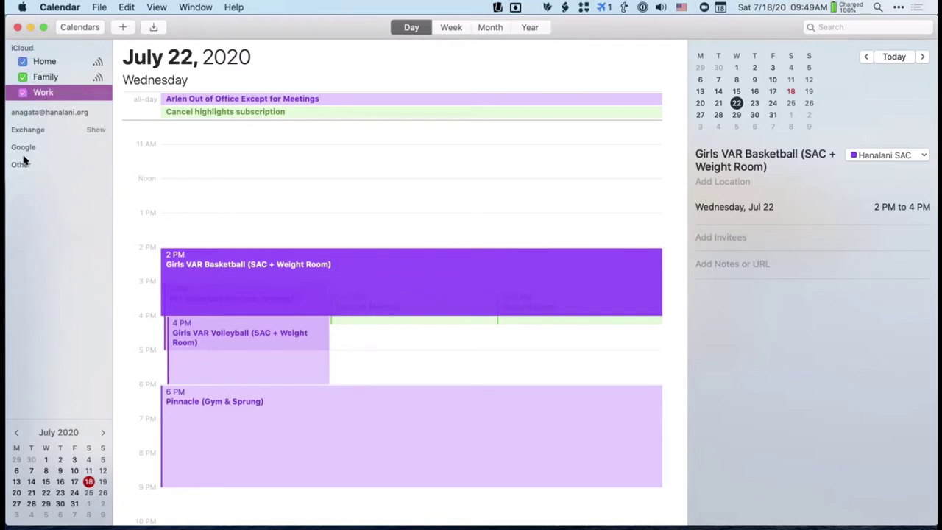
Step: Preview the Google option under Calendar > Add Account, then cancel without adding an account
left_click(59, 8)
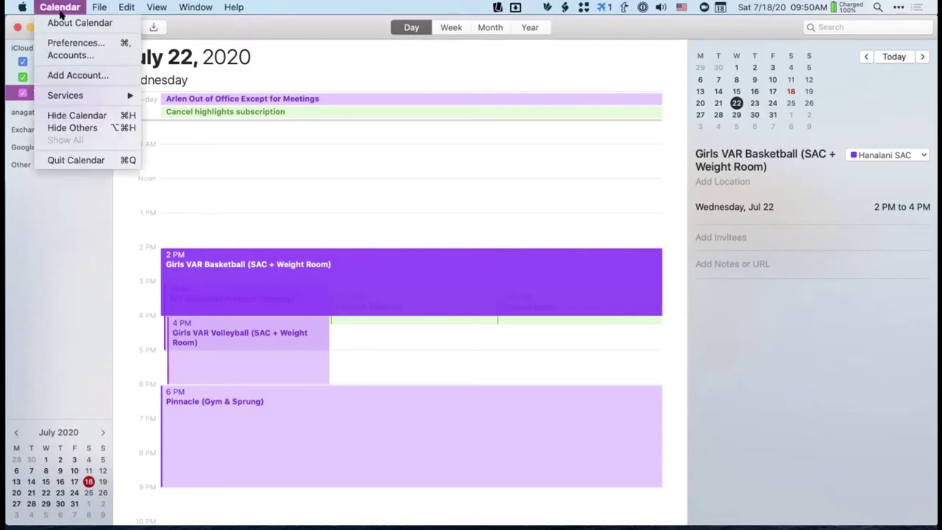
left_click(74, 76)
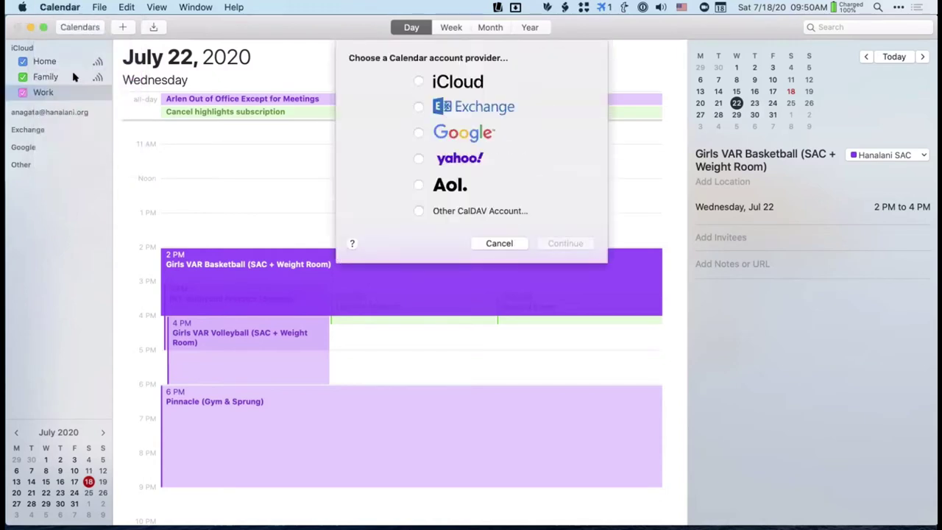
left_click(423, 132)
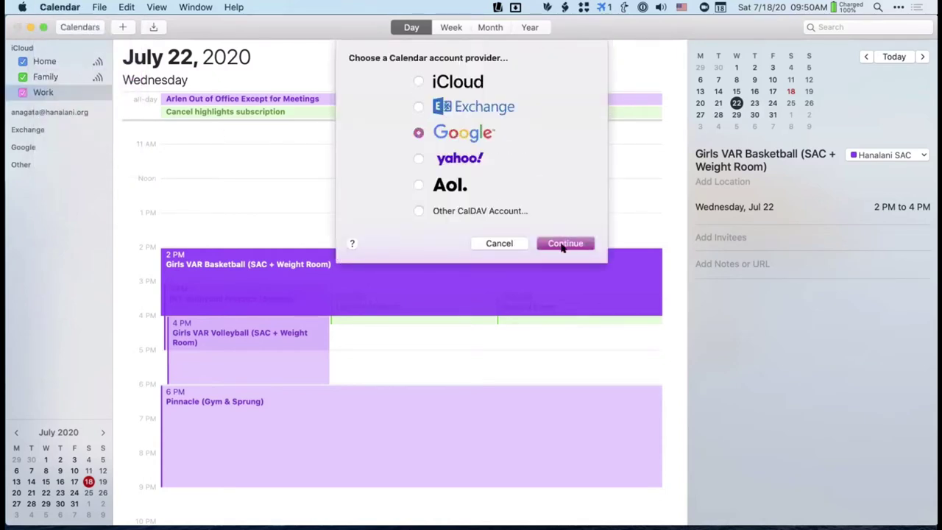
left_click(496, 243)
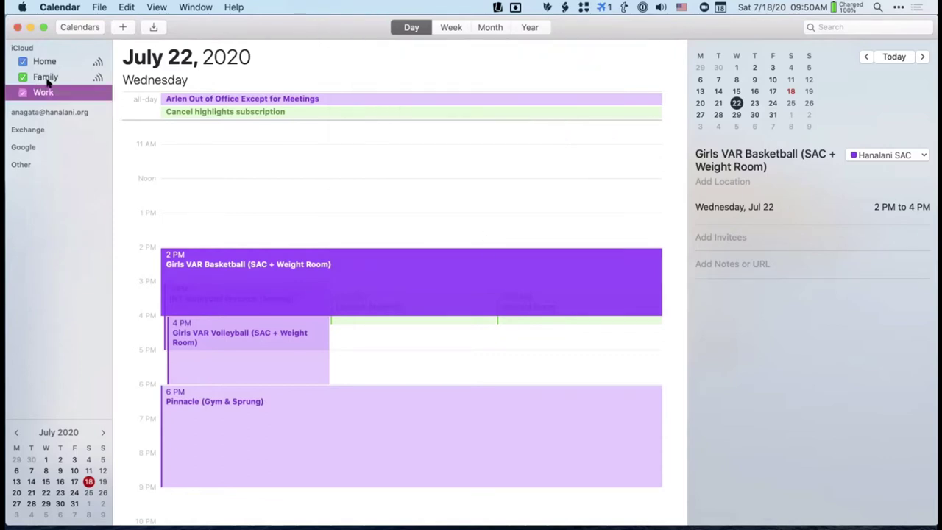
Step: Re-expand the school account, Exchange, Google and Other calendar groups in the sidebar
left_click(100, 112)
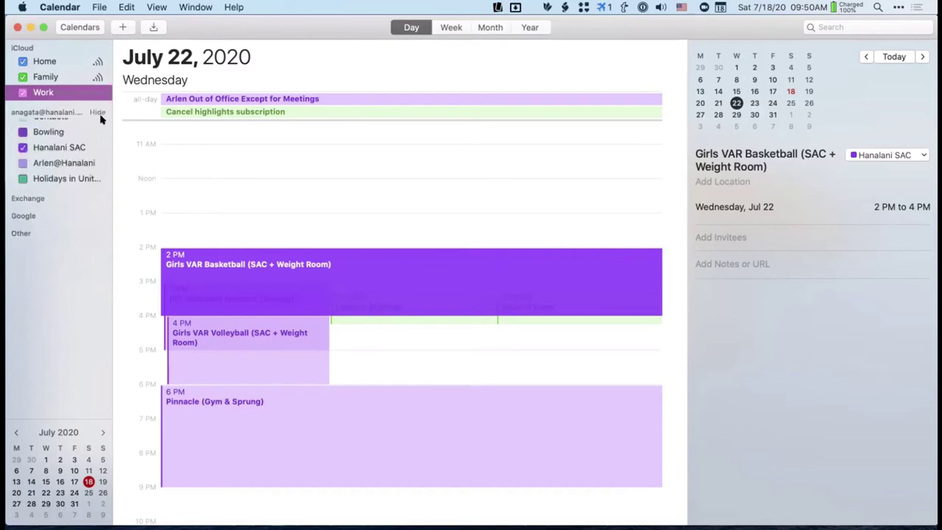
left_click(95, 207)
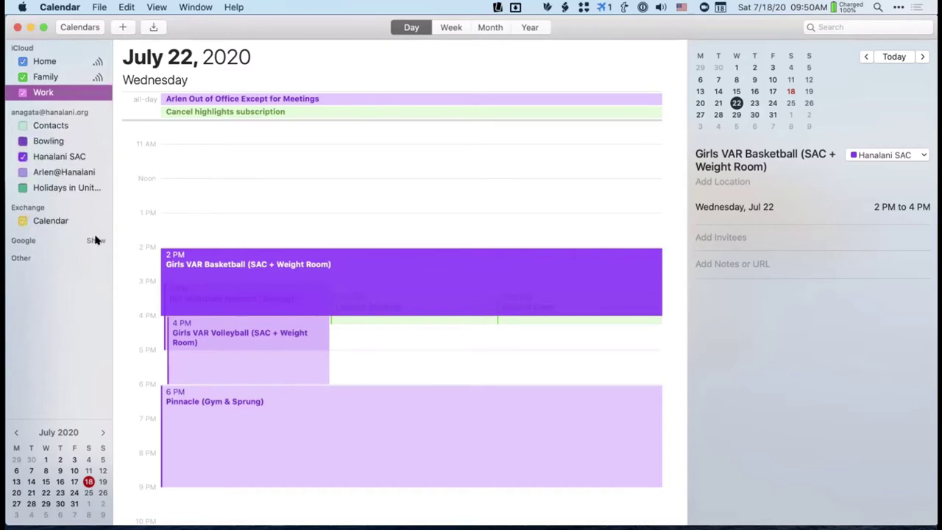
left_click(95, 240)
left_click(94, 335)
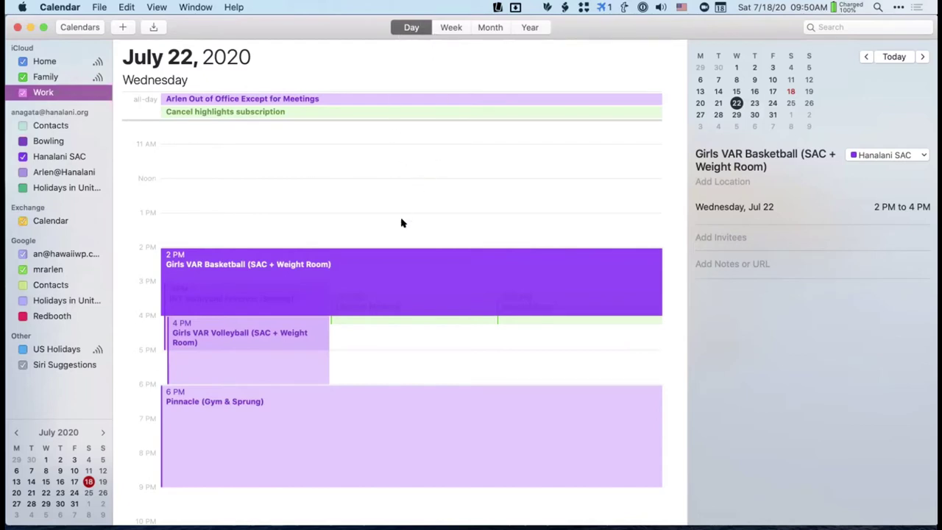
Step: Jump to Thursday, July 16, 2020 in the mini-calendar and scroll the day up to 12 AM
scroll(333, 201, "up", 2)
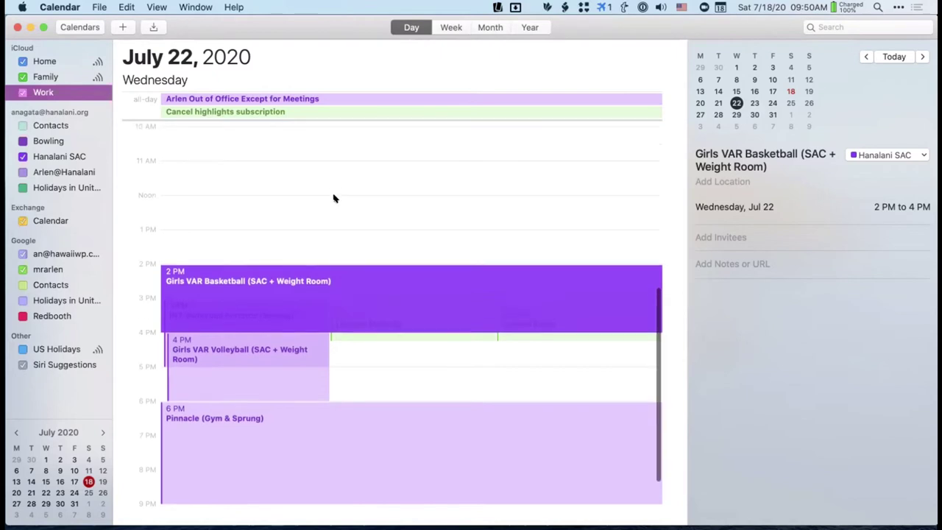
left_click(736, 91)
left_click(754, 92)
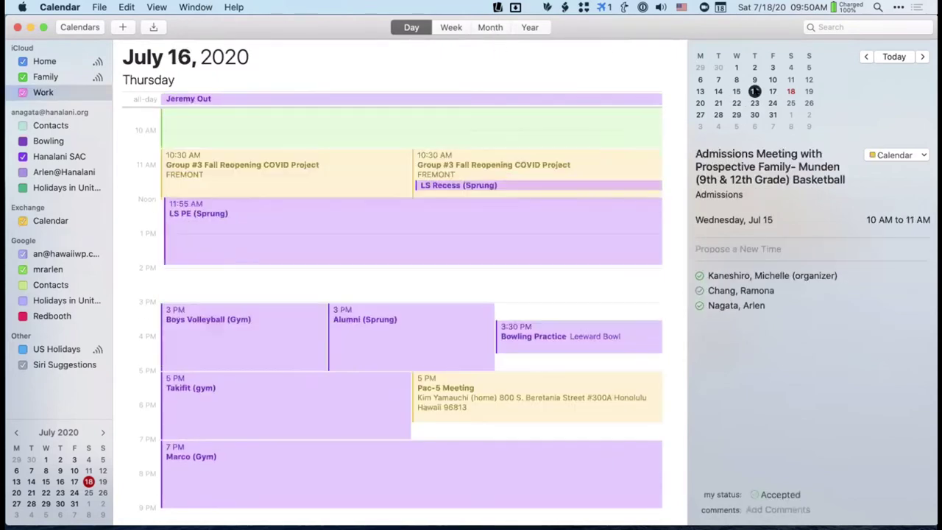
scroll(398, 272, "up", 10)
scroll(395, 280, "up", 2)
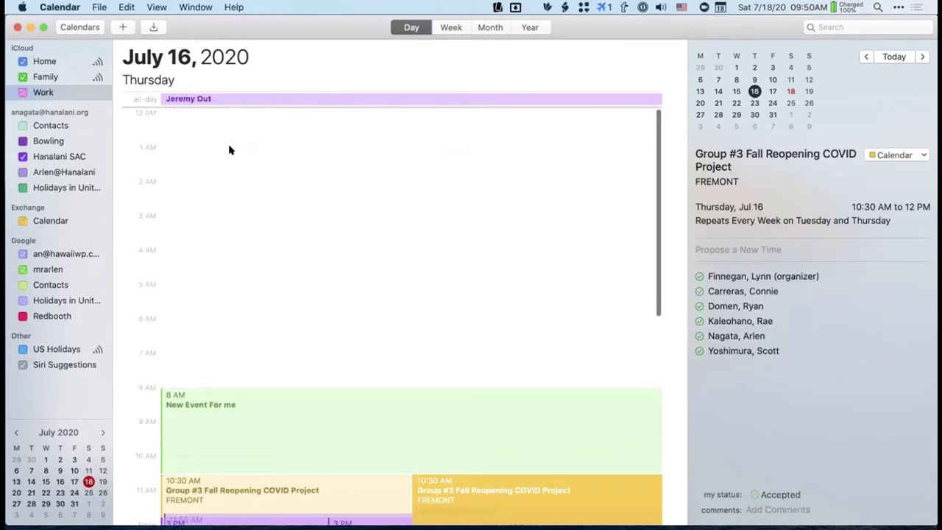
Step: Create a July 16 event titled Dinner from 1 AM to 5 AM with location 'Happy Days'
left_click_drag(234, 150, 256, 286)
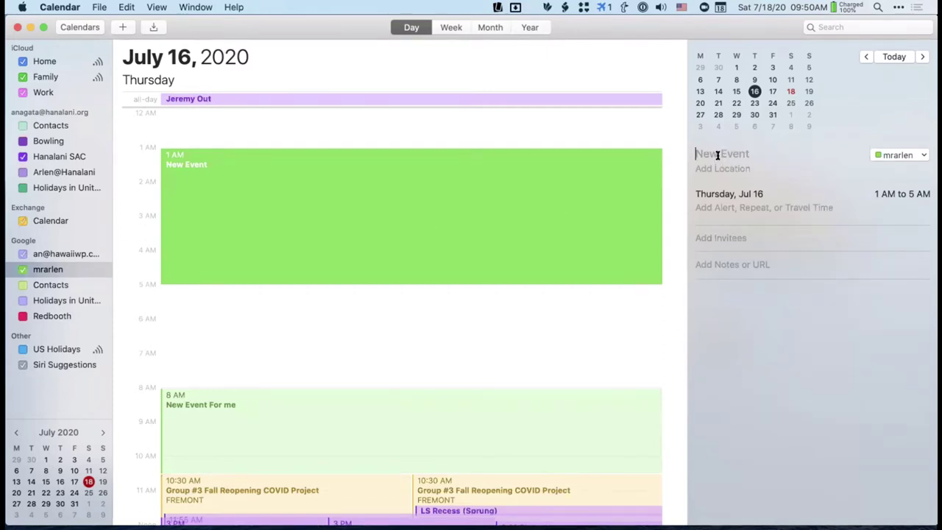
type("Dinner")
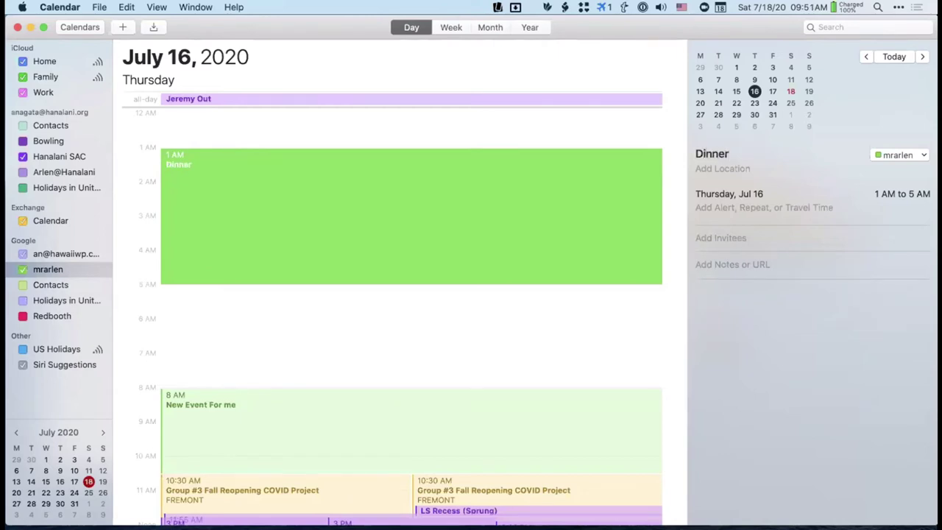
left_click(715, 167)
type("Happy Days")
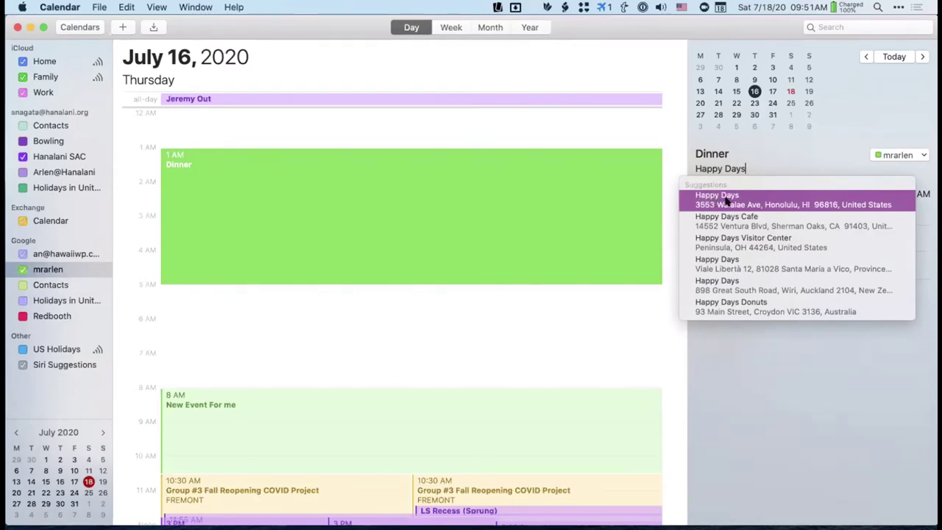
Step: Use the Happy Days address at 3553 Waialae Ave, Honolulu and expand the date and alert settings
left_click(725, 200)
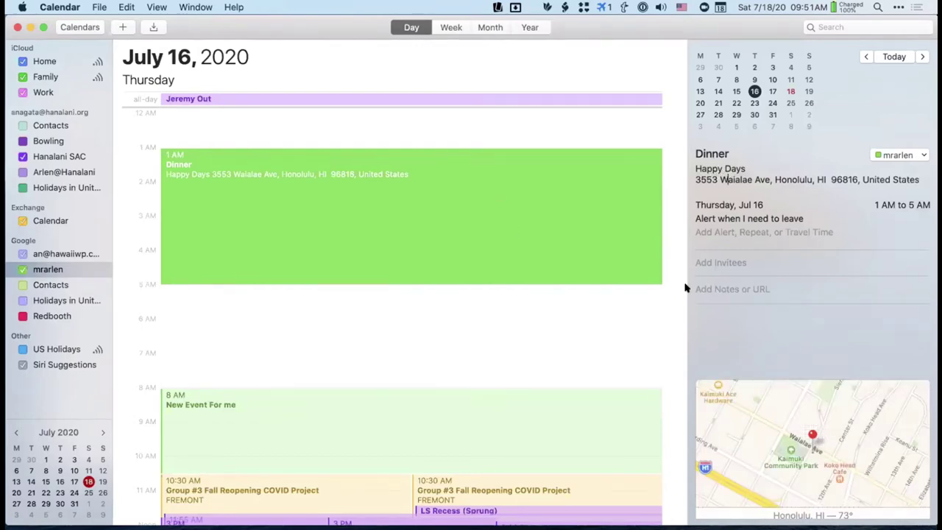
scroll(803, 368, "down", 1)
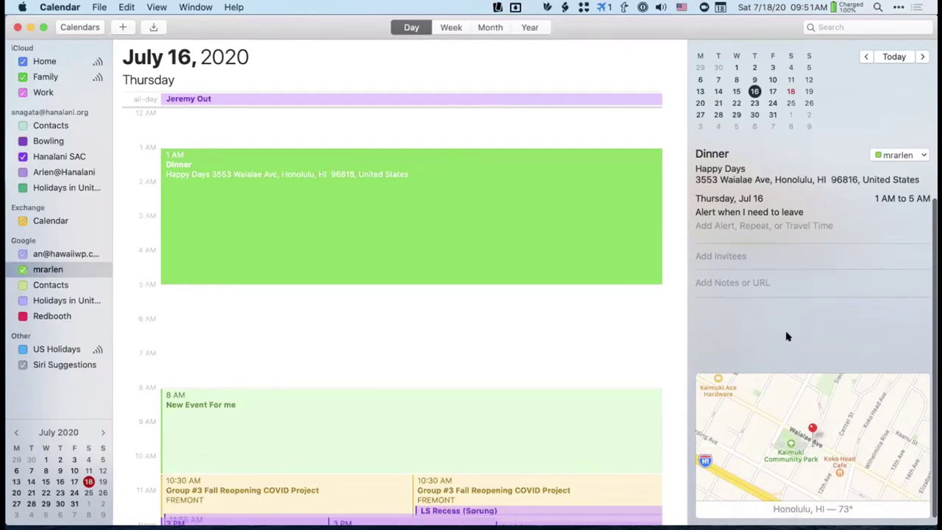
left_click(721, 213)
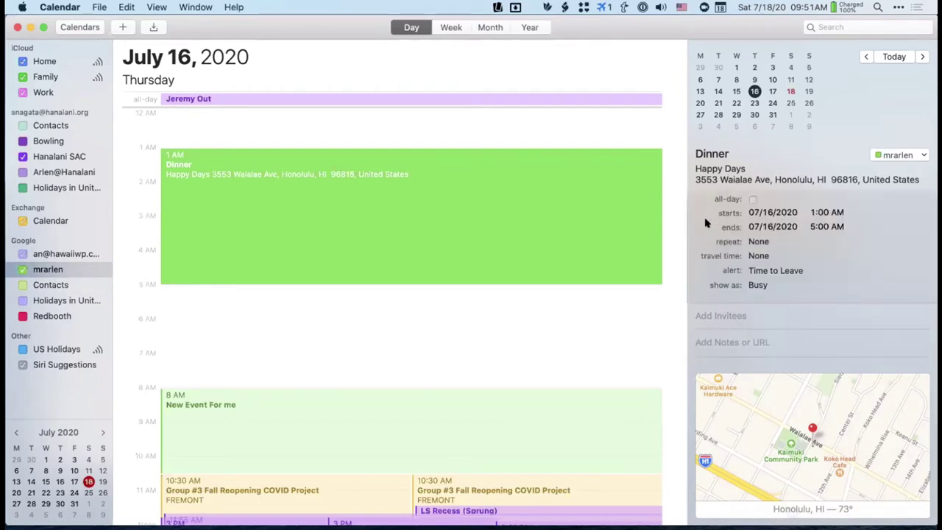
Step: Keep Time to Leave as the Dinner's first alert and add a second alert 1 hour before
left_click(780, 270)
left_click(783, 270)
left_click(789, 270)
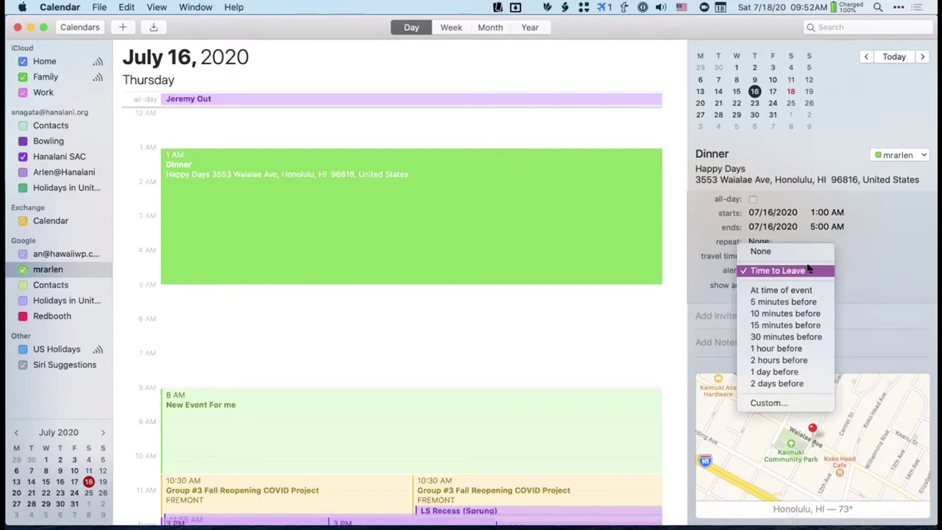
left_click(818, 270)
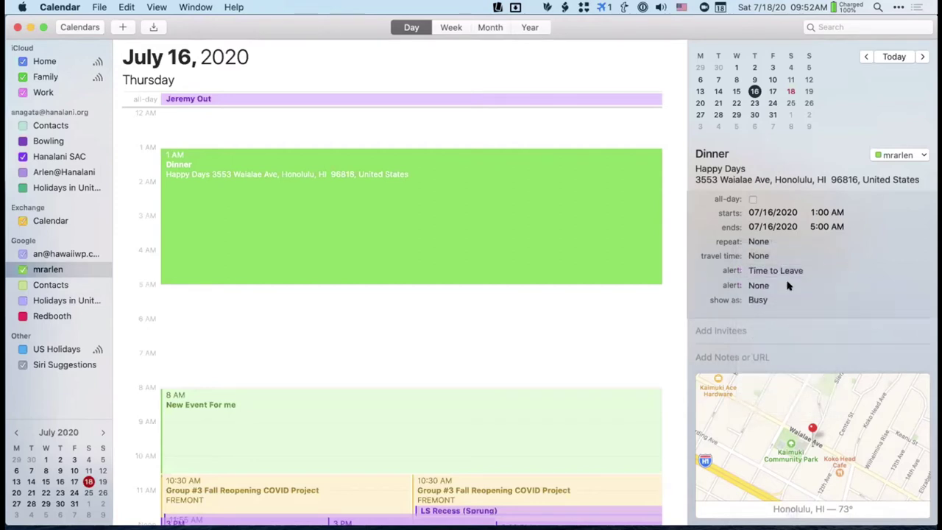
left_click(765, 287)
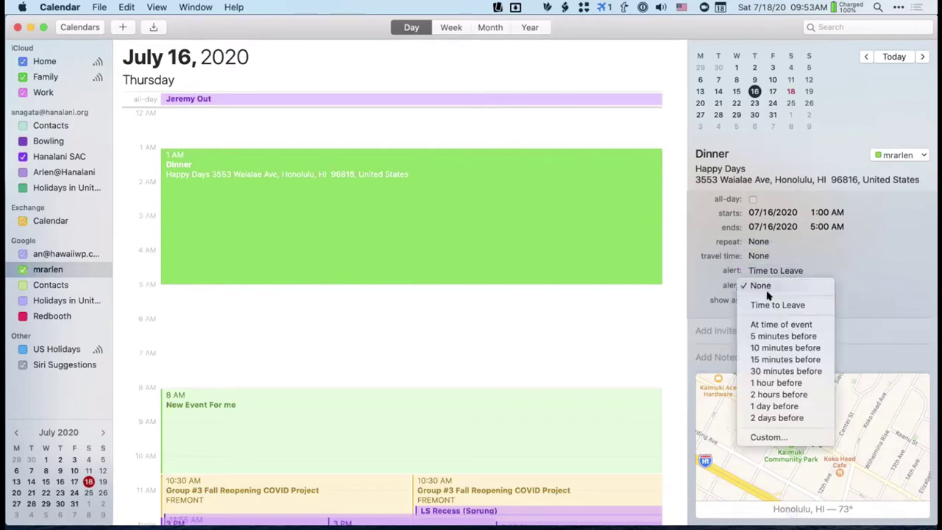
left_click(775, 383)
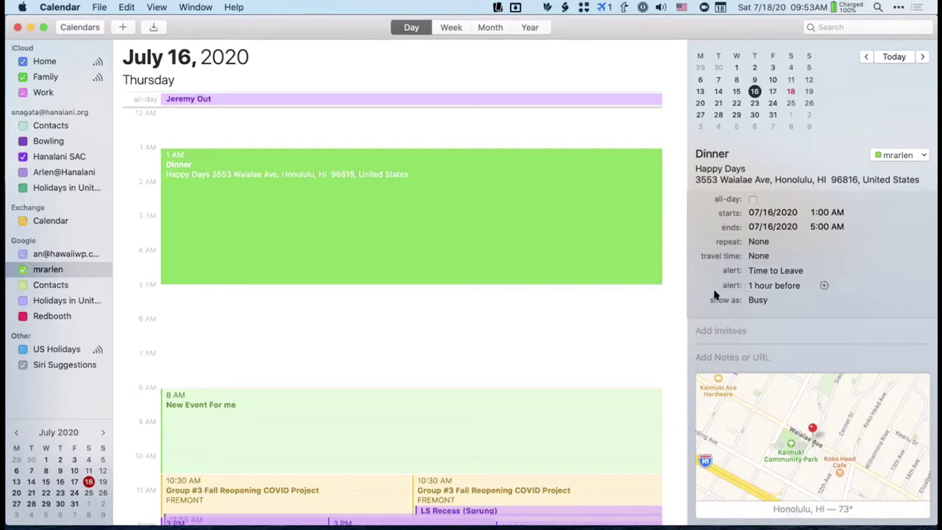
scroll(720, 294, "down", 1)
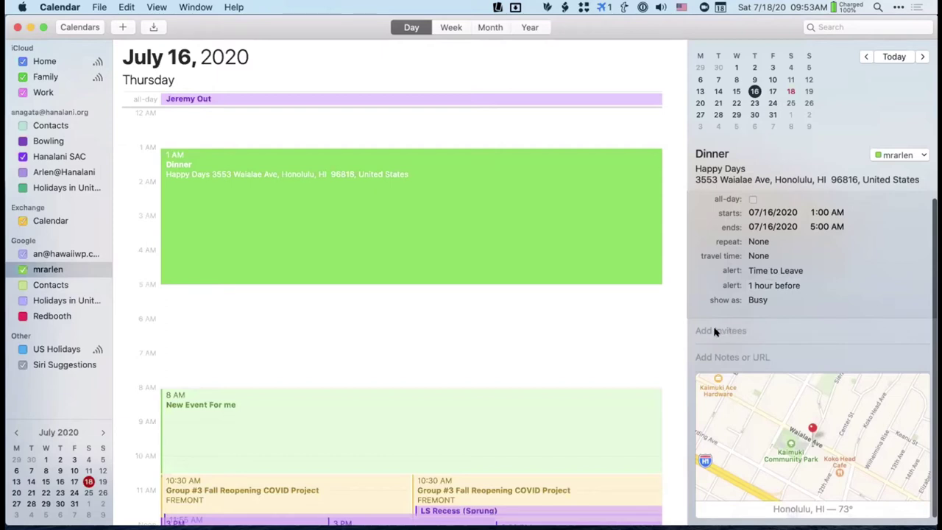
Step: Add a colleague as an invitee to the Dinner event by typing their name
left_click(707, 332)
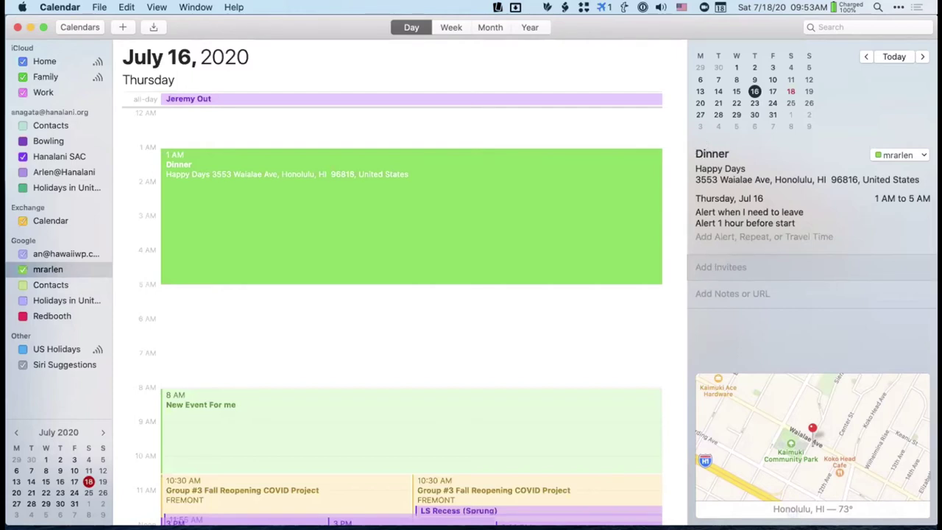
key("Return")
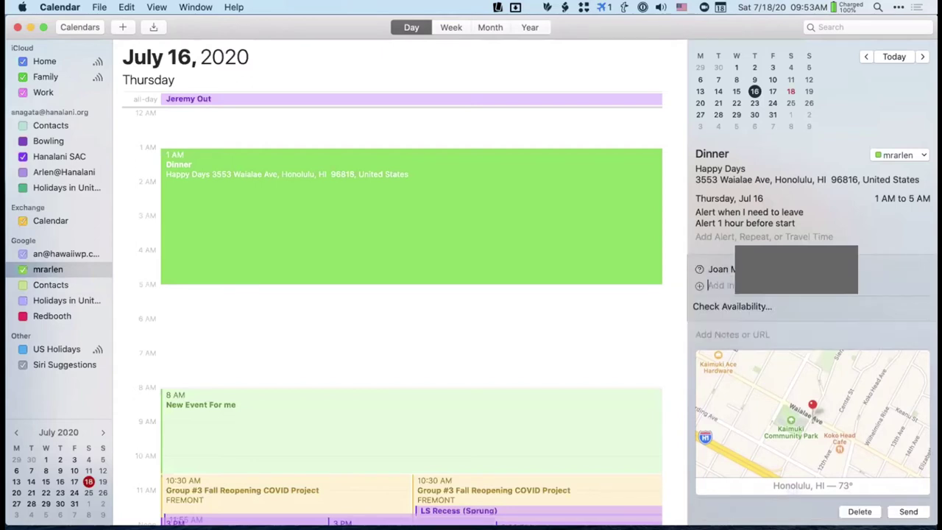
left_click(717, 269)
left_click(725, 284)
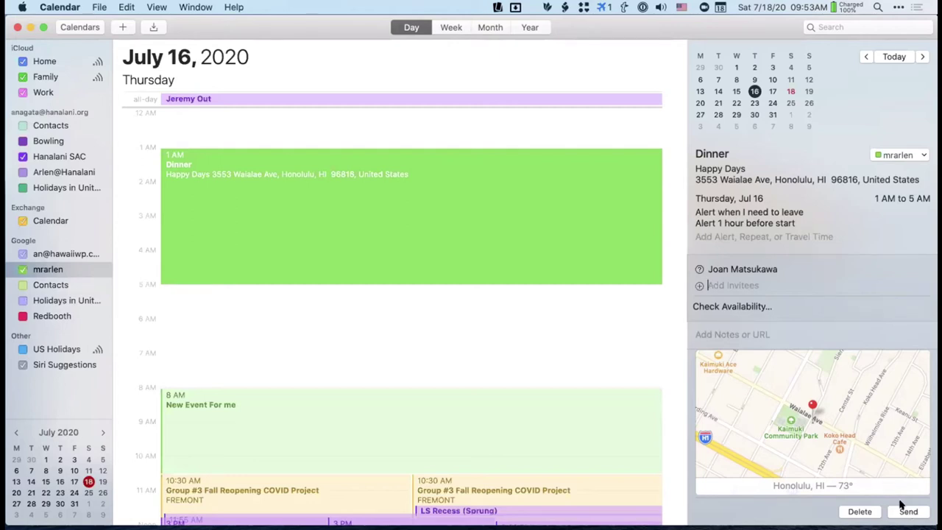
Step: Send the Dinner invitation and deselect the invitee and the event
left_click(906, 509)
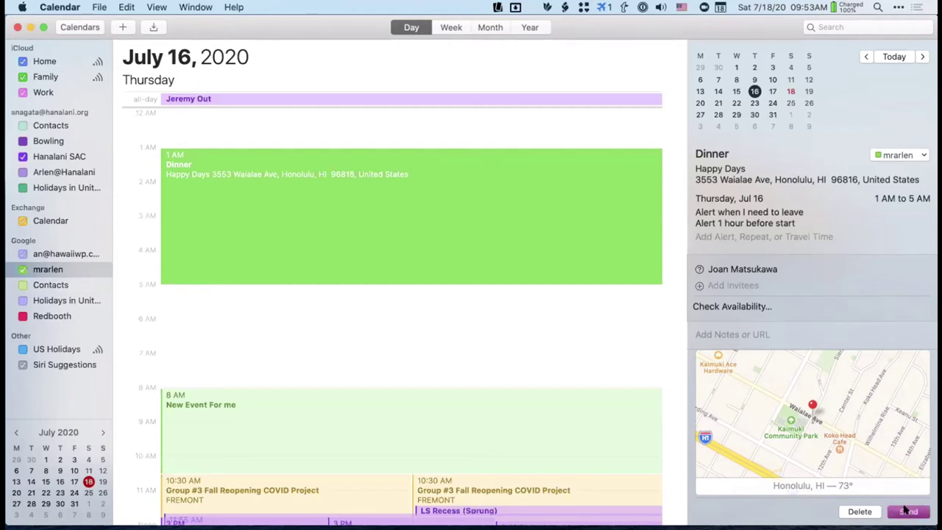
left_click(744, 264)
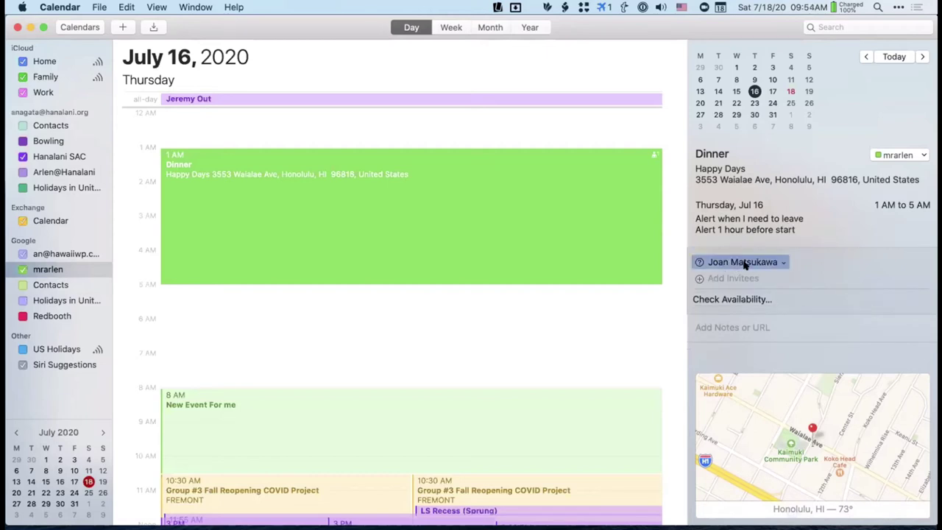
left_click(777, 246)
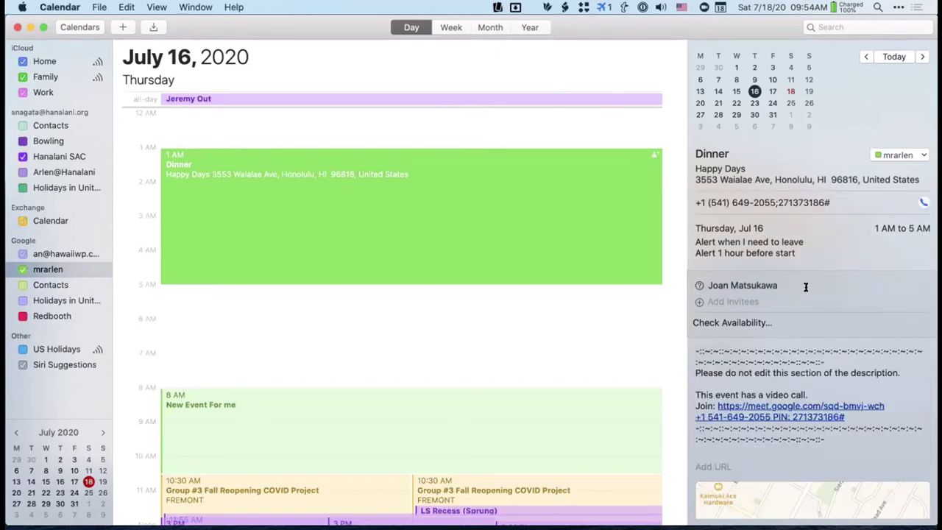
left_click(152, 35)
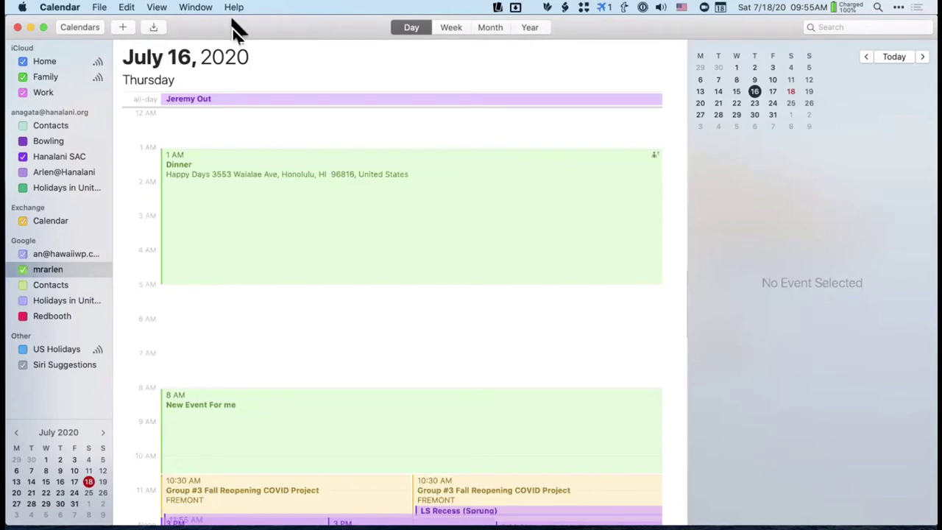
left_click(153, 28)
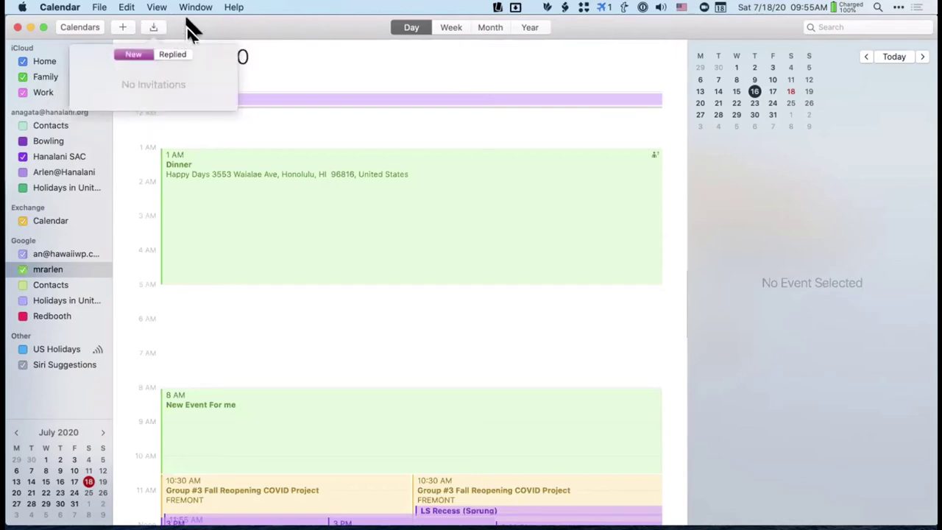
left_click(173, 54)
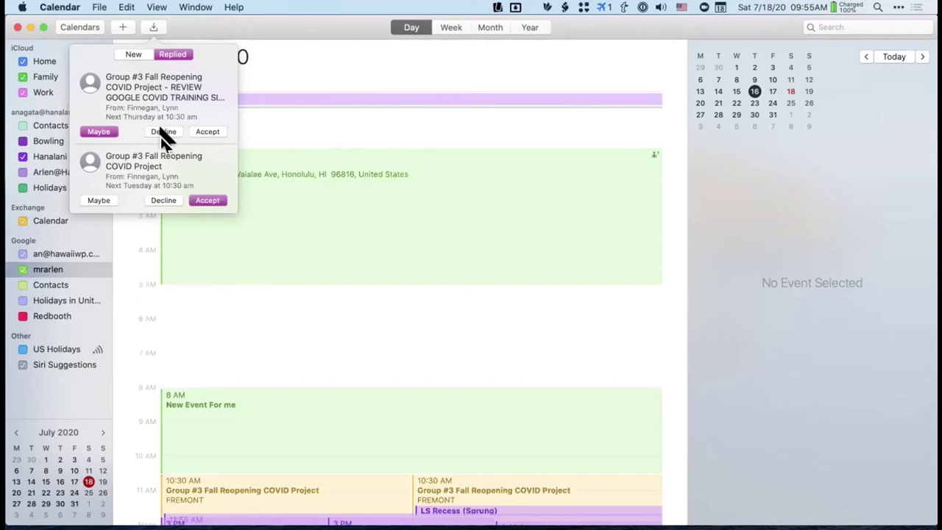
left_click(99, 132)
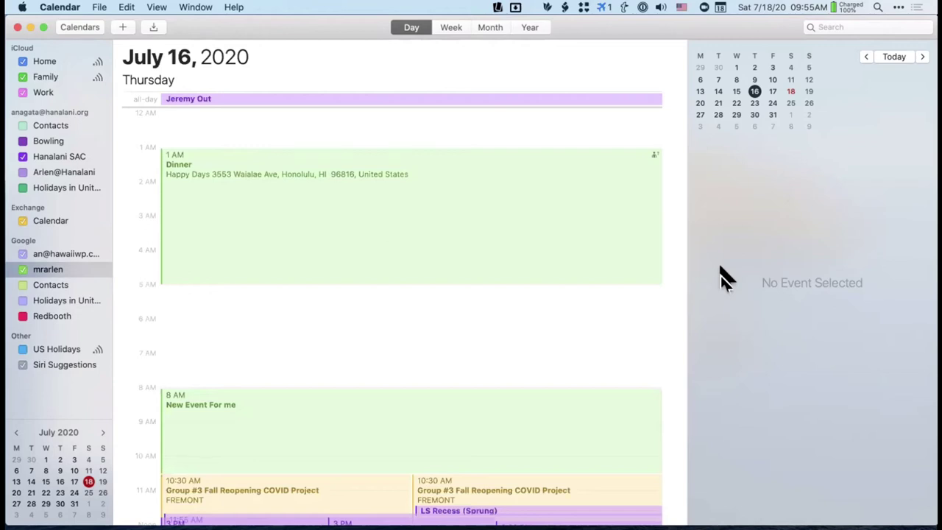
Step: Open the Dinner event's details, expand its invitee, and scroll to the Google Meet notes
left_click(491, 175)
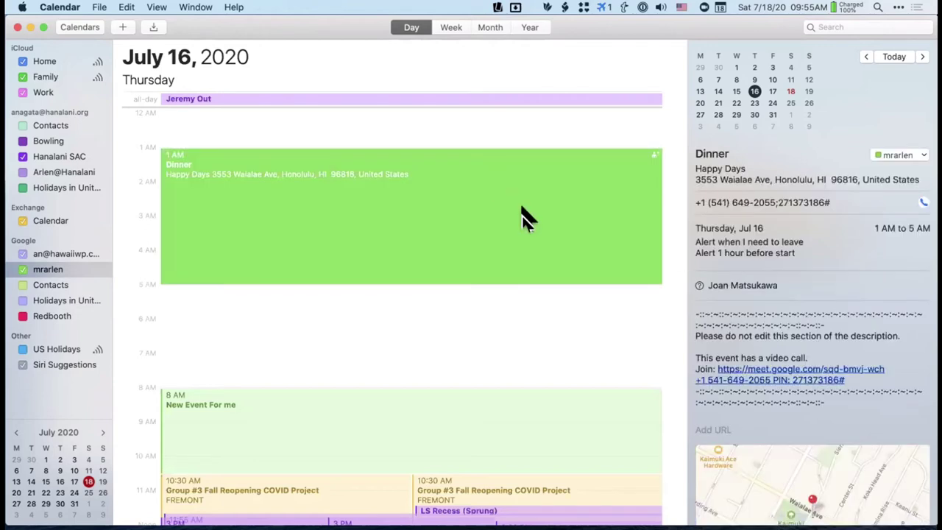
left_click(736, 284)
left_click(747, 304)
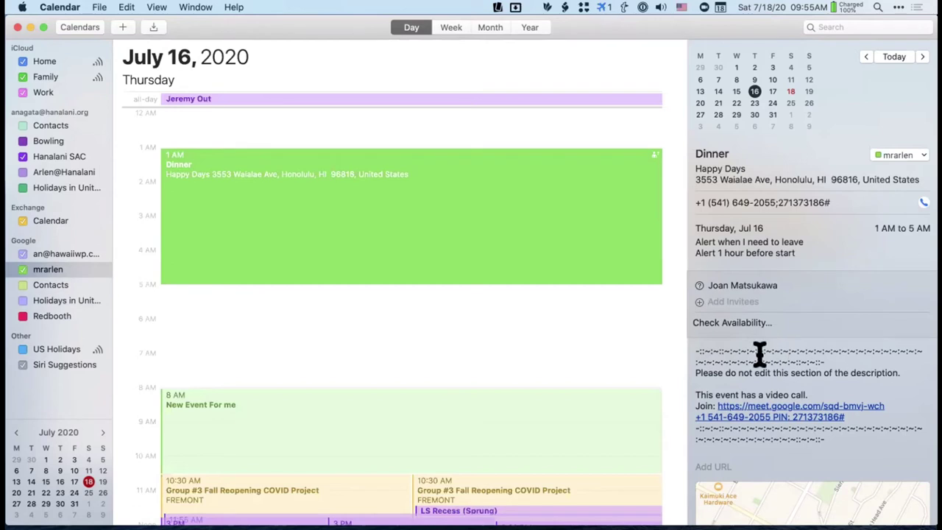
scroll(758, 388, "down", 3)
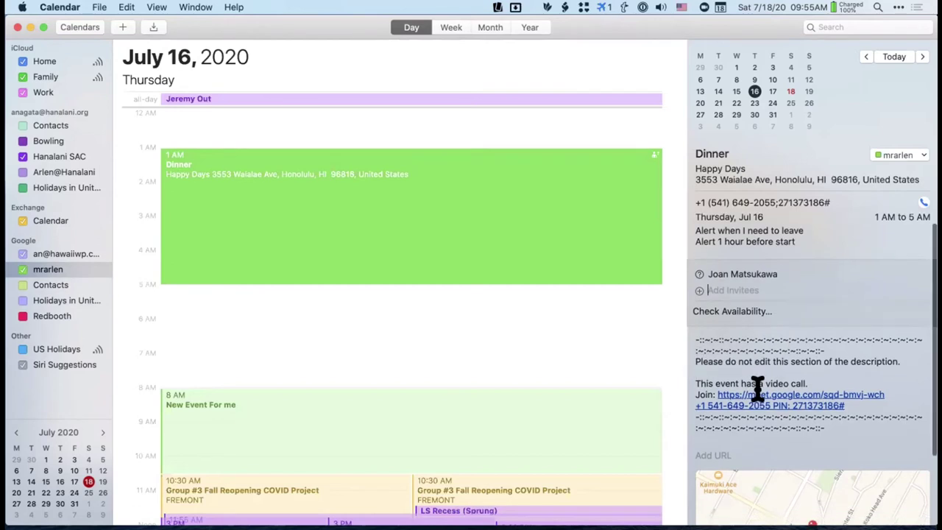
scroll(757, 390, "down", 1)
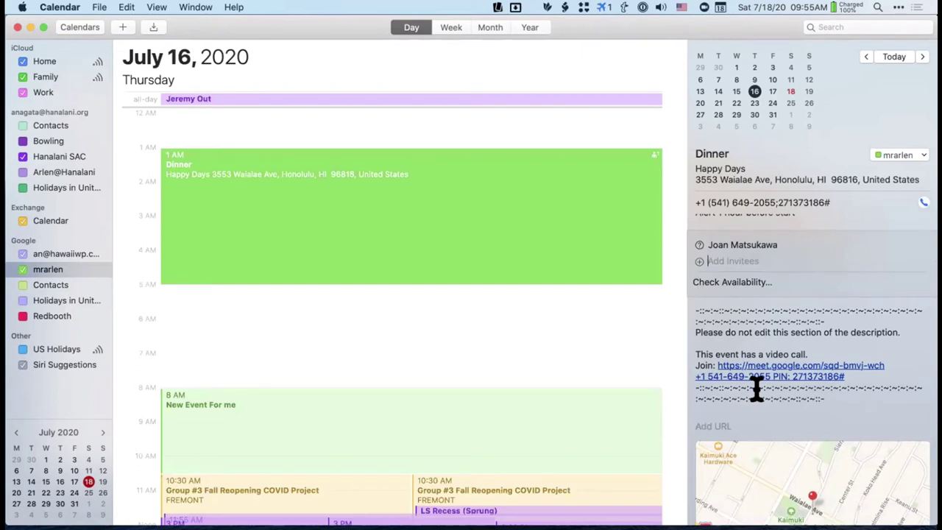
left_click(702, 260)
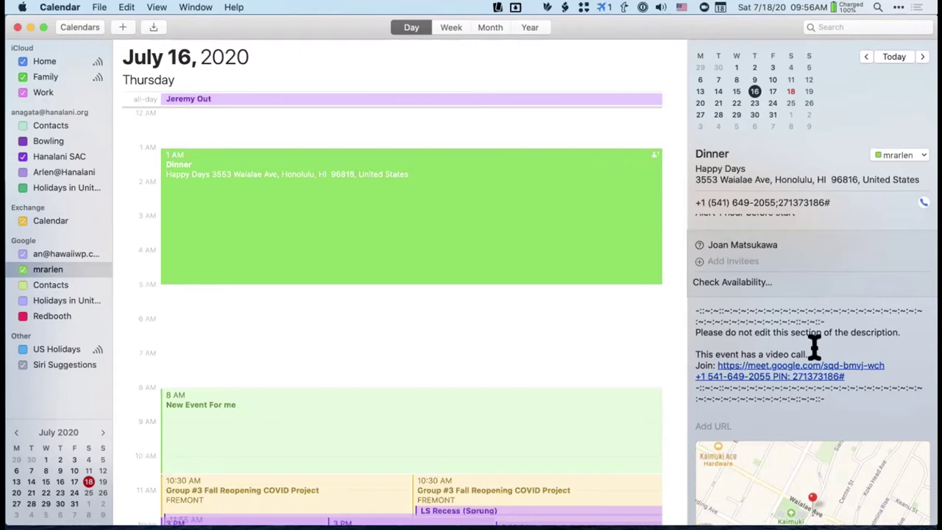
scroll(811, 347, "up", 3)
scroll(806, 360, "down", 2)
Step: Replace the Dinner event's video-call description with 'Meeting Notes:' and 'Agenda.' lines and save
left_click_drag(875, 412, 688, 273)
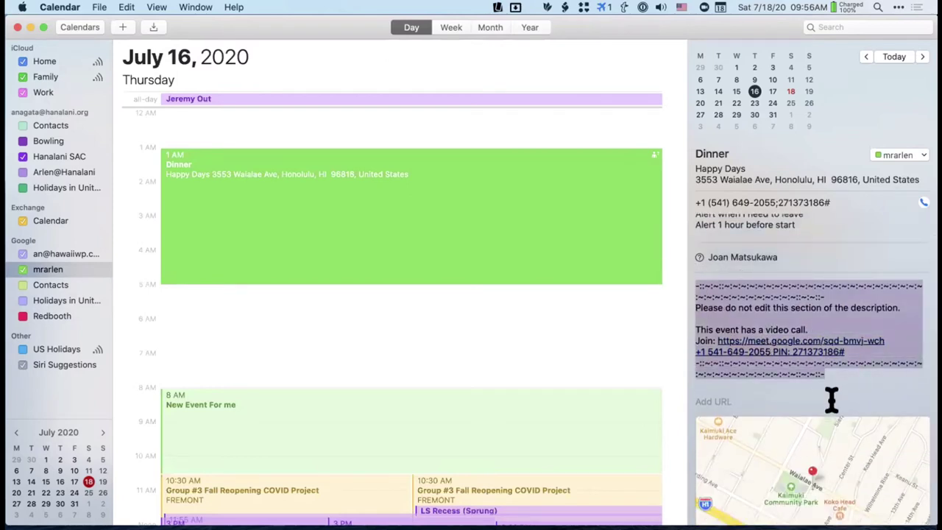
key("BackSpace")
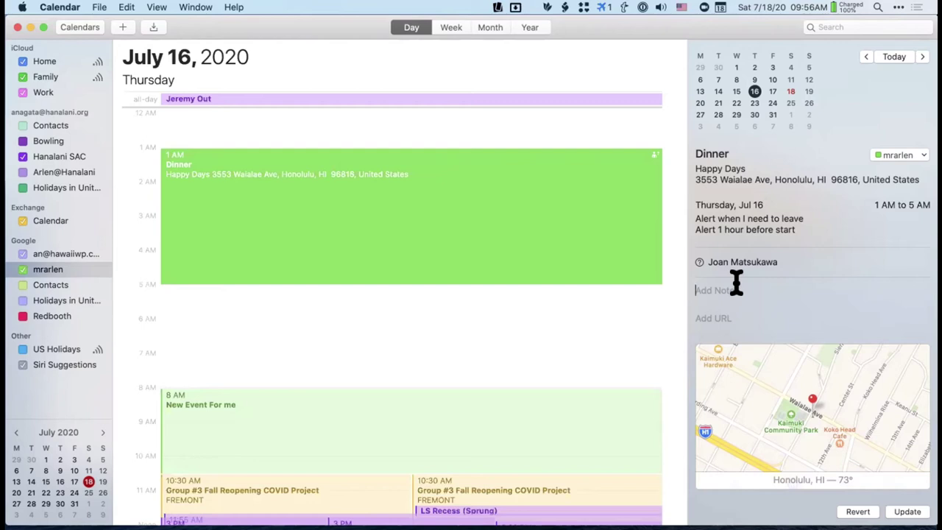
left_click(736, 283)
type("Meeting Notes")
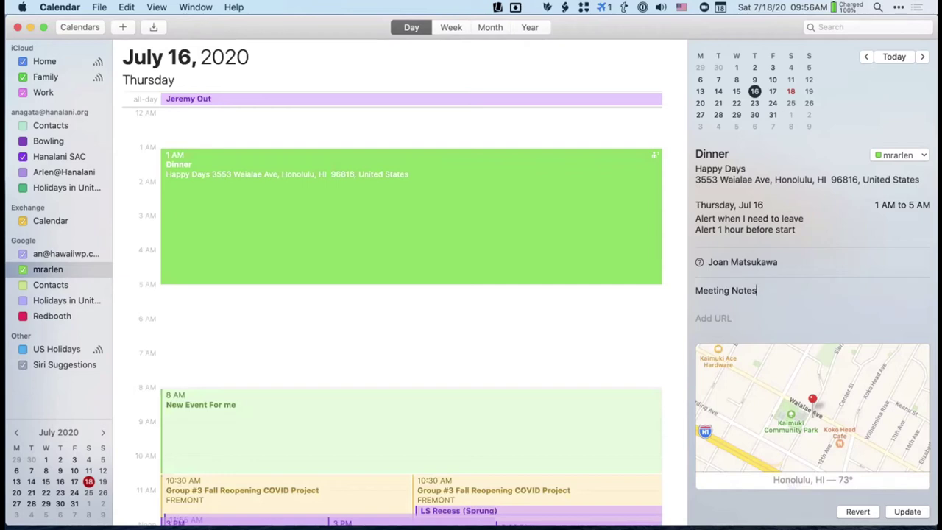
type(":")
key("Return")
type("Agenda")
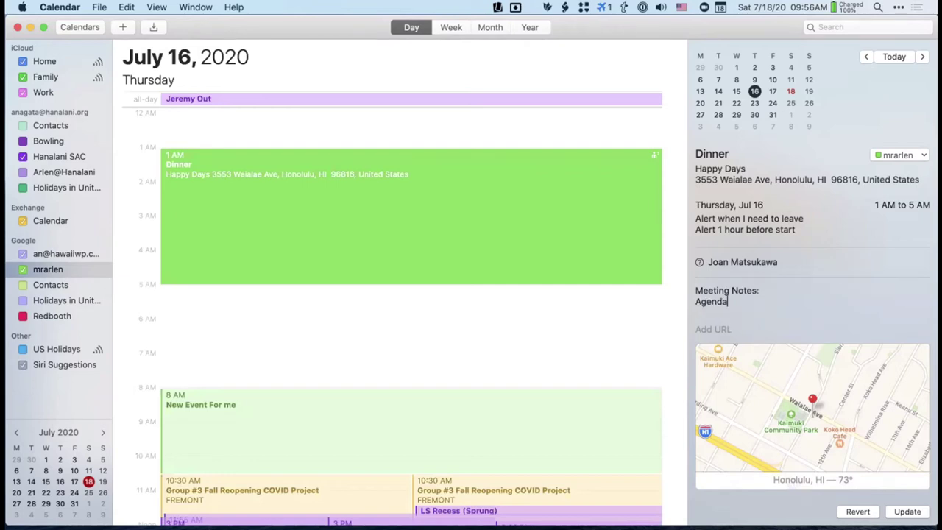
type(".")
key("Return")
key("Return")
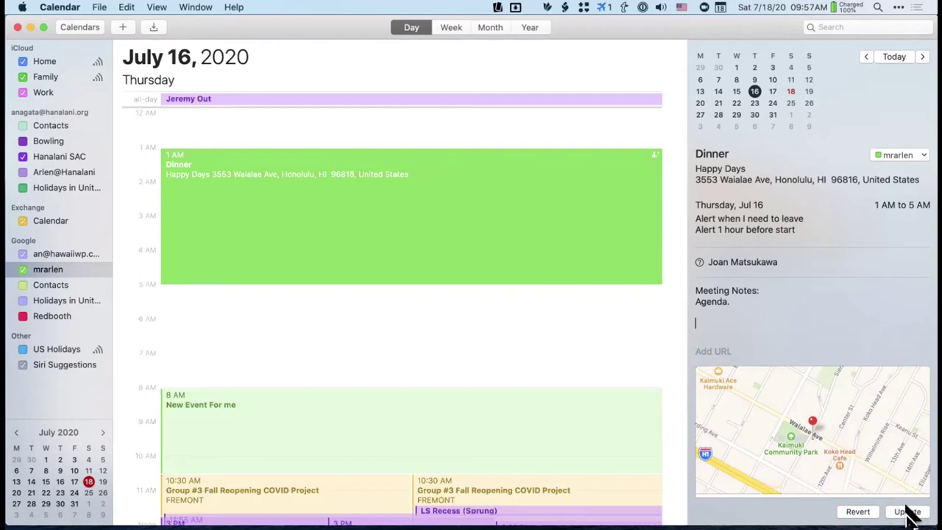
left_click(909, 513)
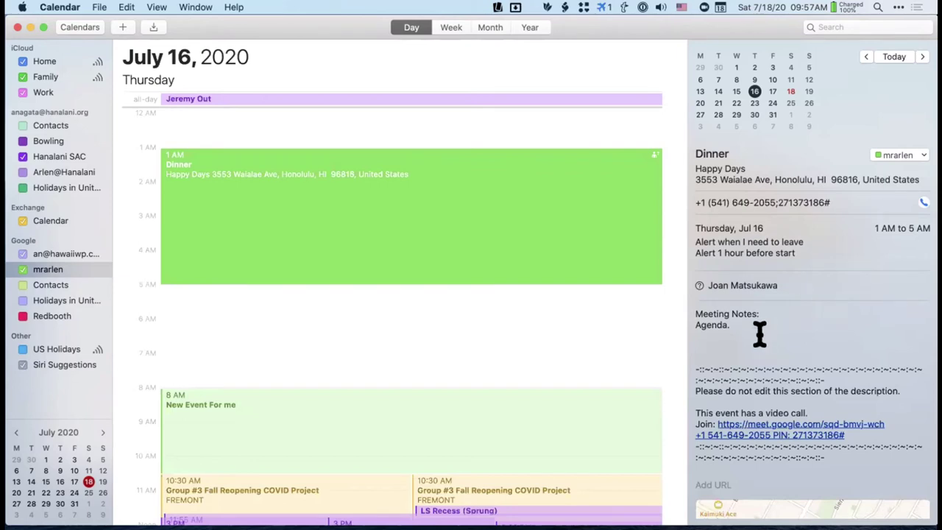
Step: Select the Home calendar and bring up Monday, July 20 with the Mom Bowling event
scroll(760, 333, "down", 2)
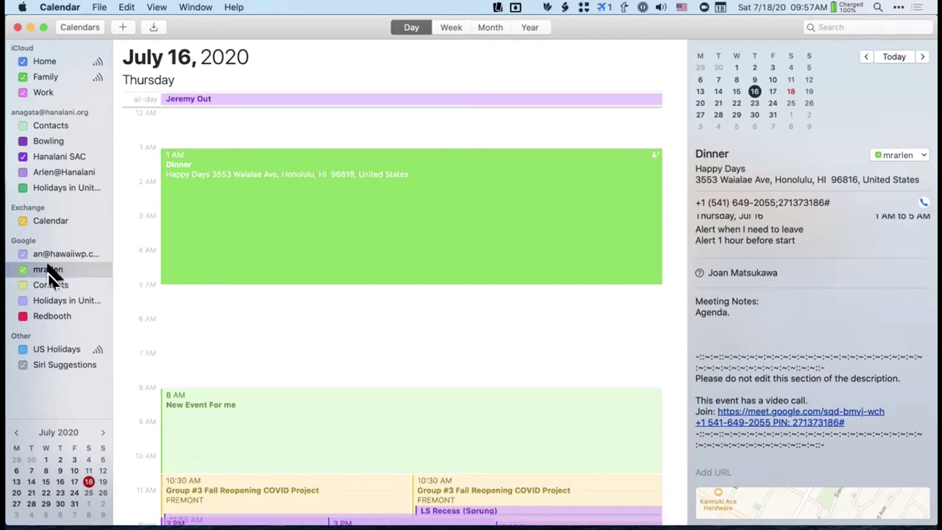
left_click(47, 62)
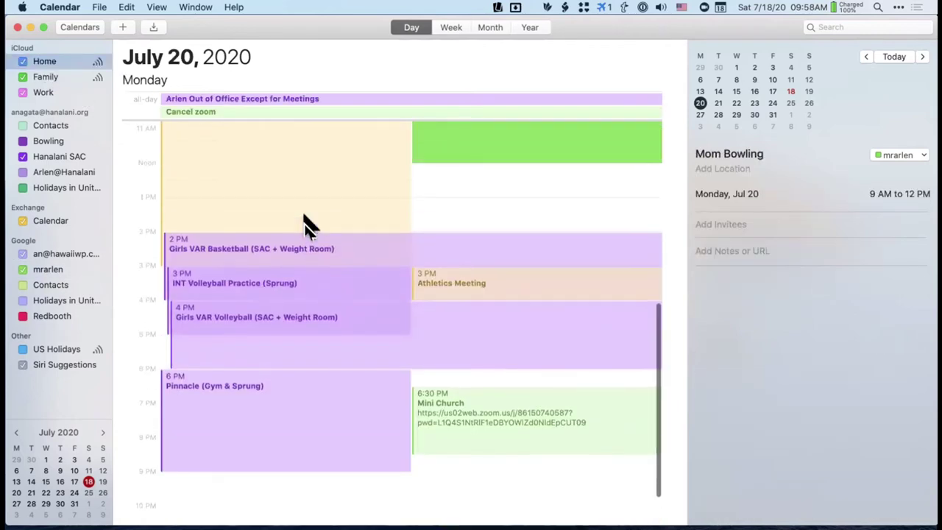
scroll(306, 225, "up", 1)
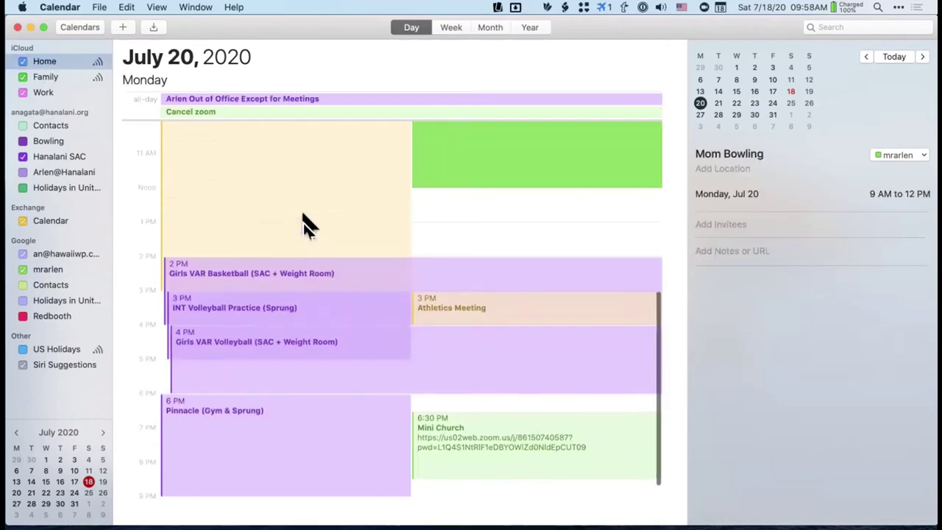
Step: Create a 12 PM event on July 20 titled 'Lunch with Joan' on the Home calendar
left_click(504, 212)
double_click(504, 208)
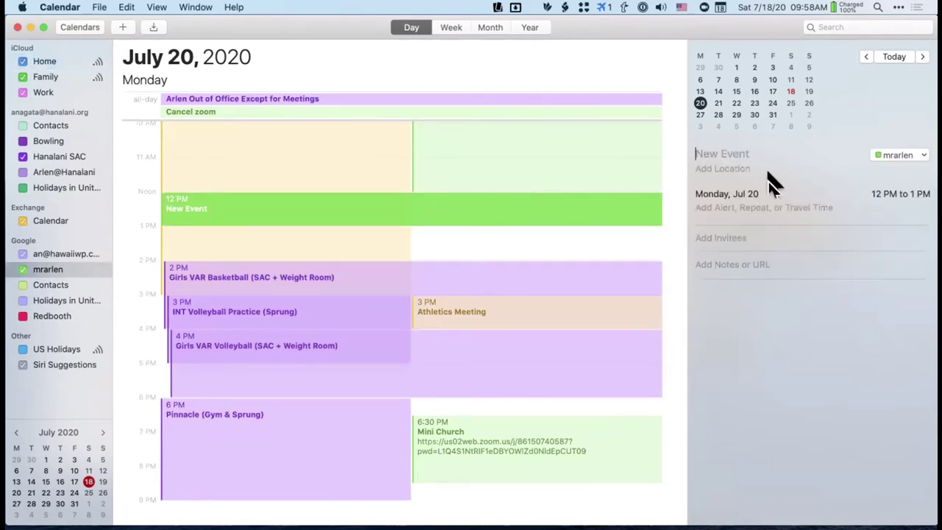
left_click(715, 154)
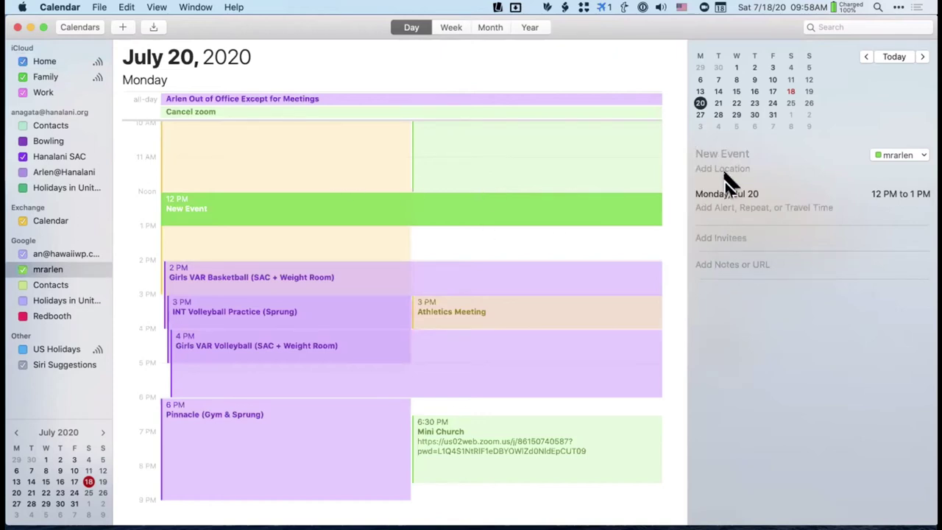
type("Lunch wi")
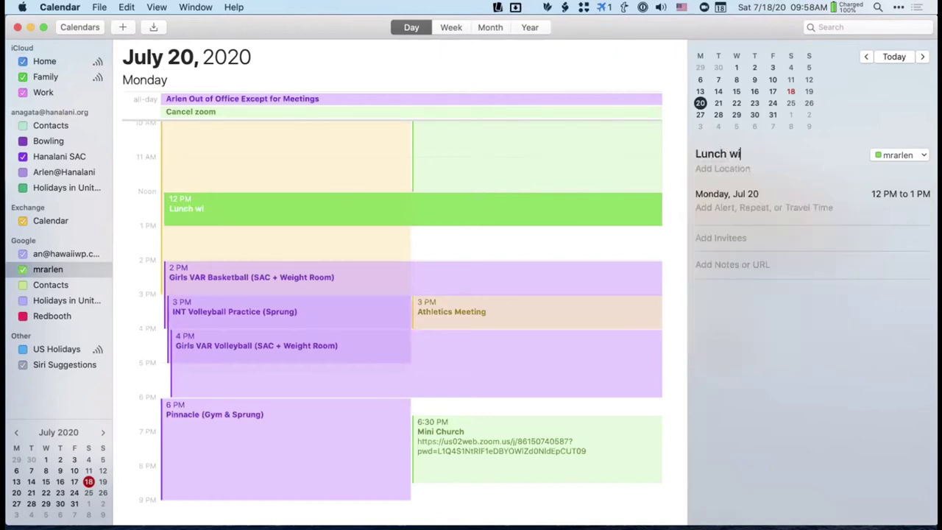
type("th Joan")
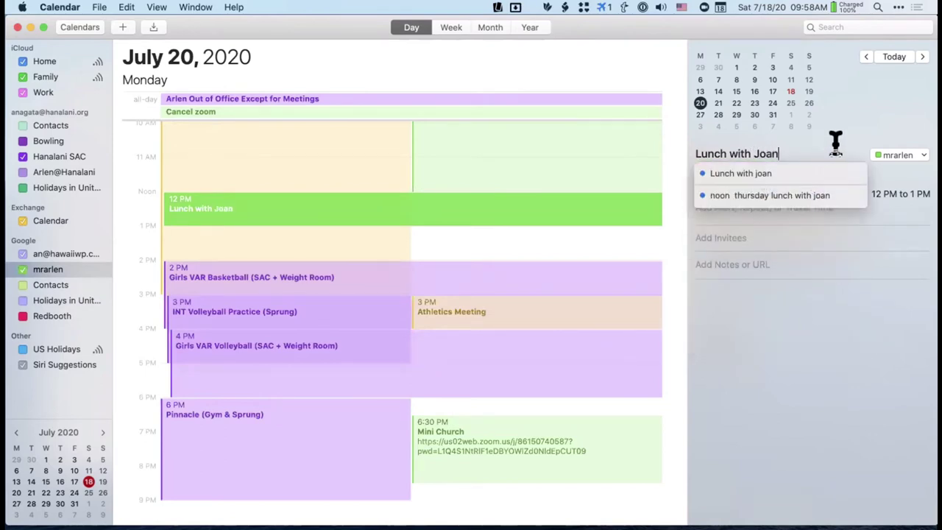
left_click(893, 157)
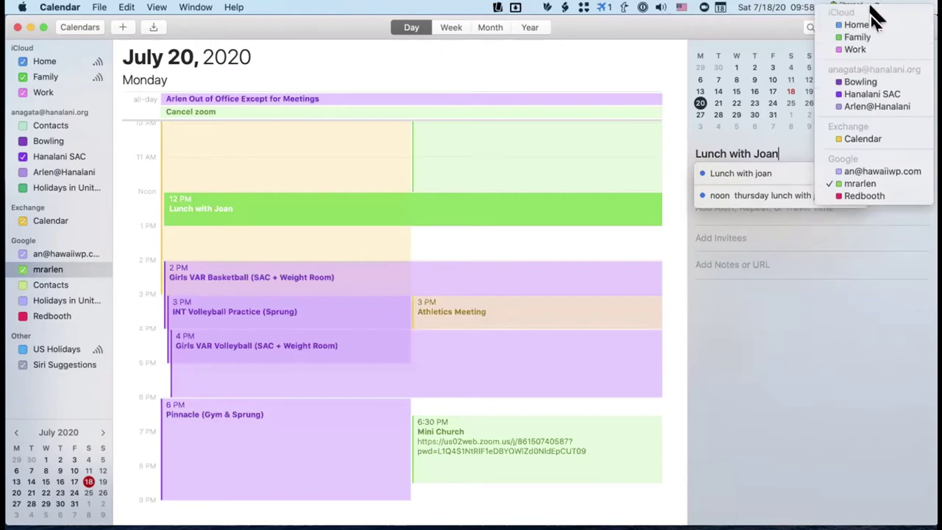
left_click(859, 24)
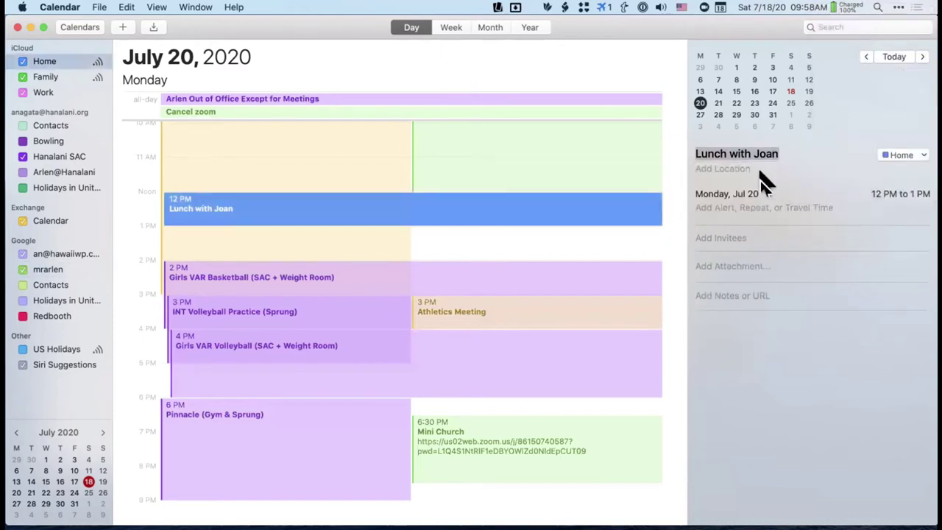
Step: Set the location to Mei Sum Dim Sum, add invitees, and send the invitations
left_click(734, 167)
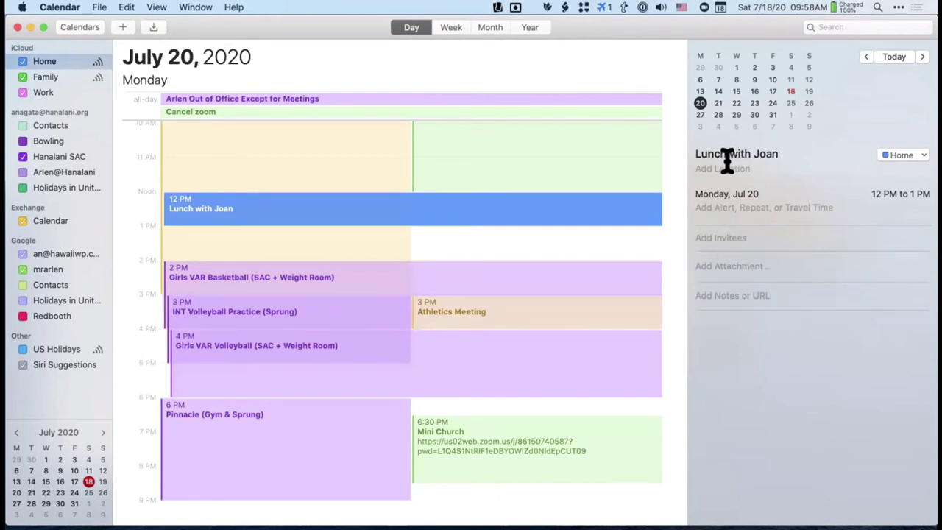
type("Meisum")
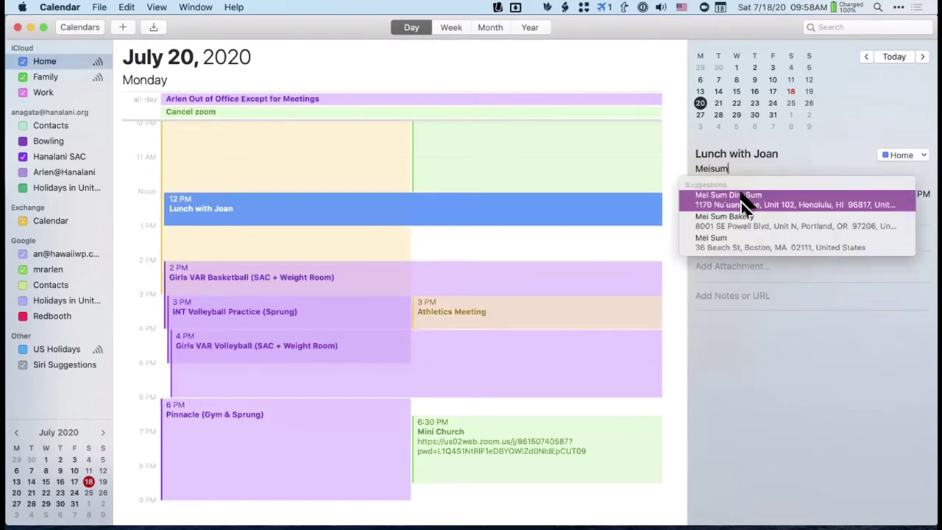
left_click(744, 198)
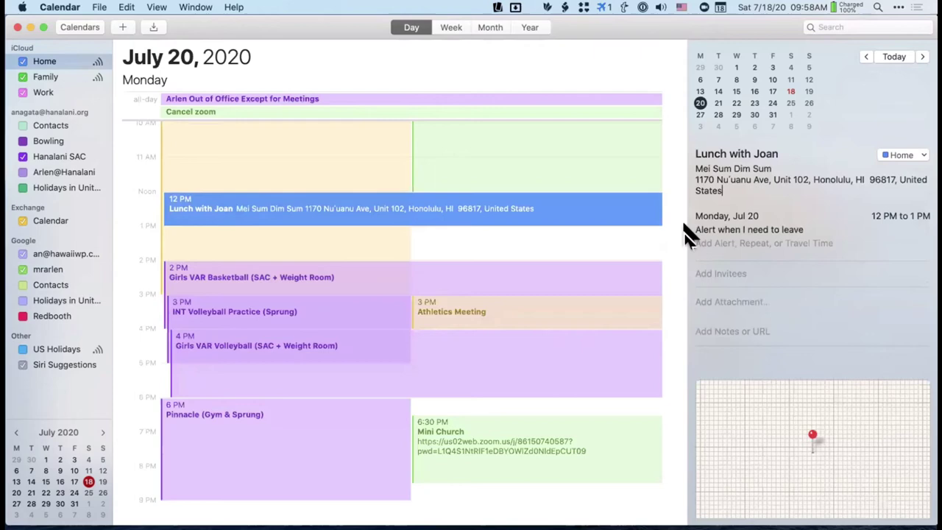
left_click(742, 265)
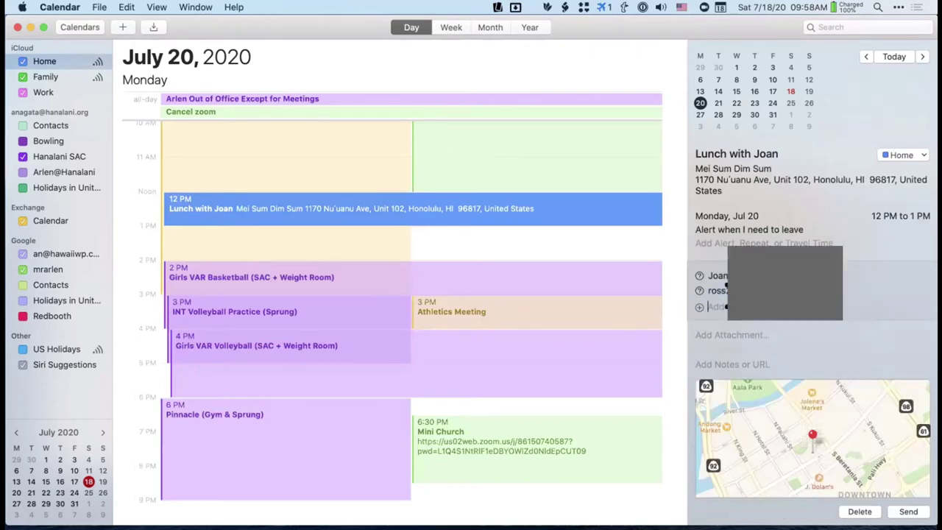
left_click(736, 365)
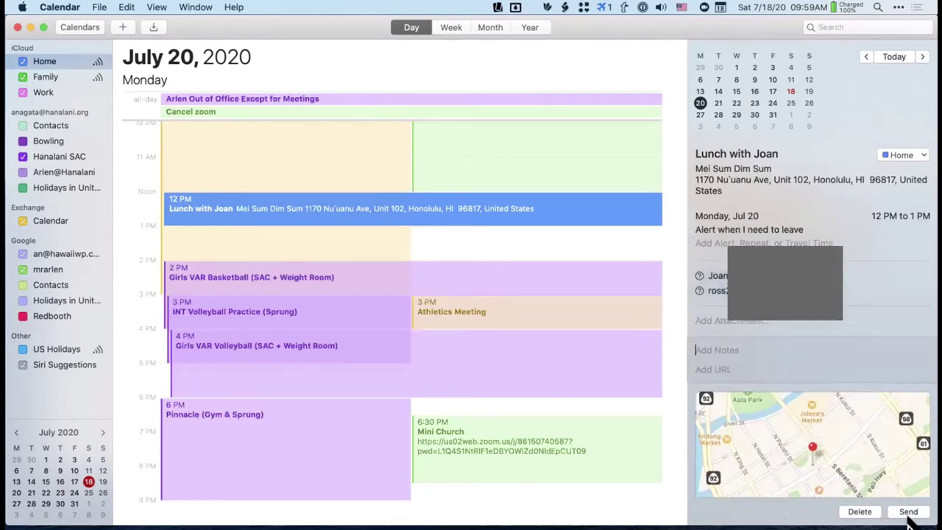
left_click(910, 512)
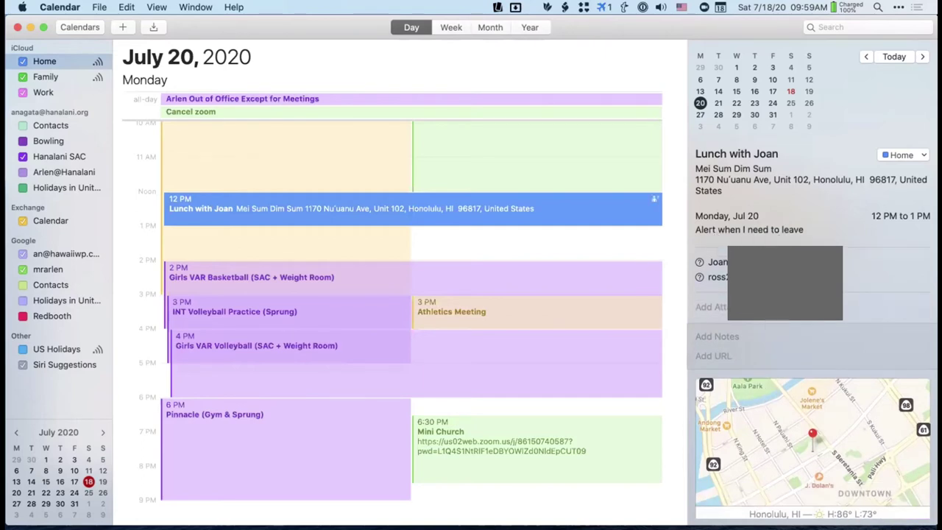
left_click(716, 277)
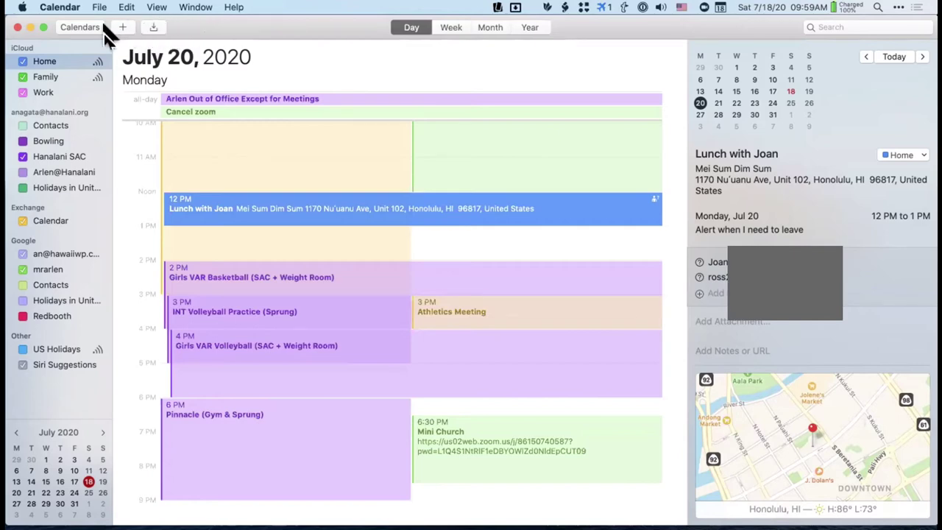
left_click(149, 24)
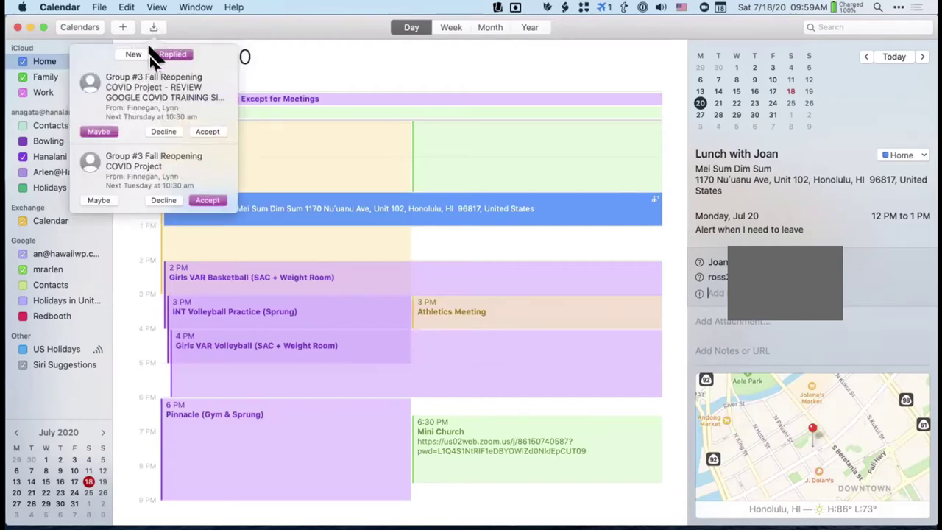
left_click(132, 54)
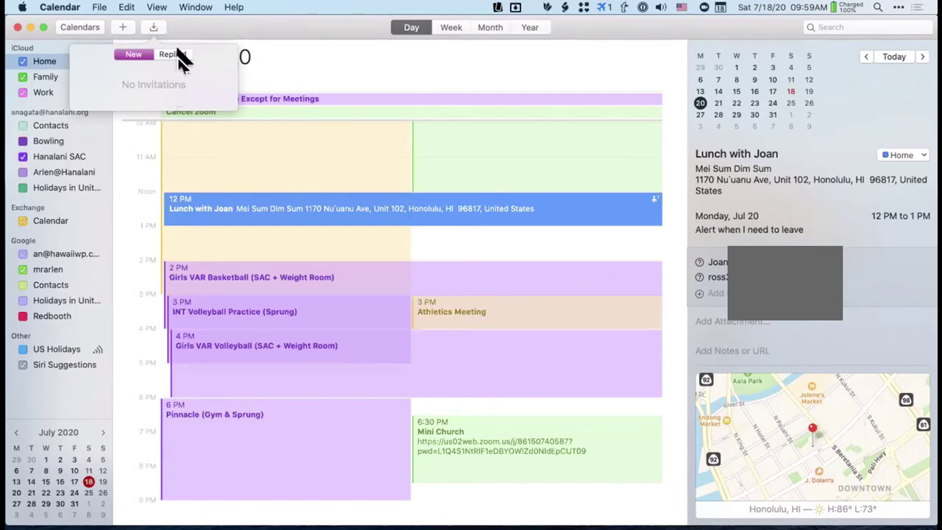
left_click(153, 28)
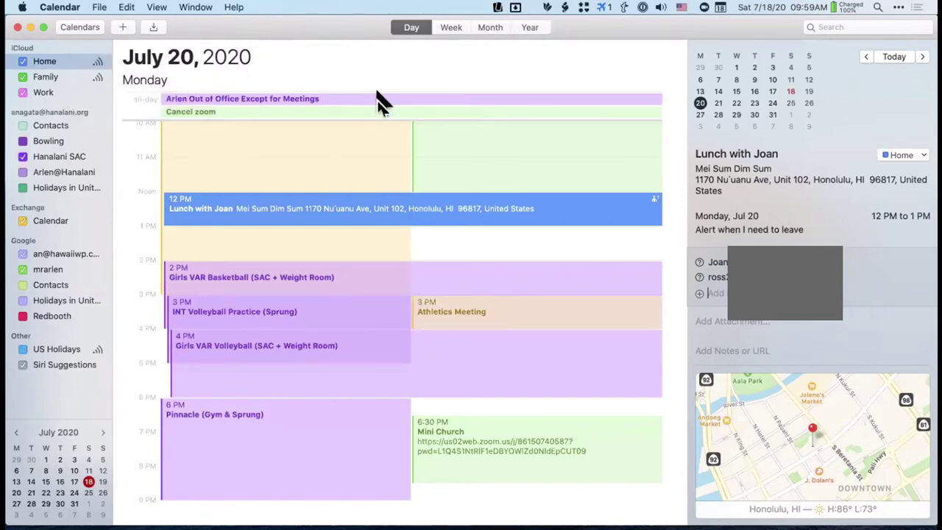
left_click(697, 273)
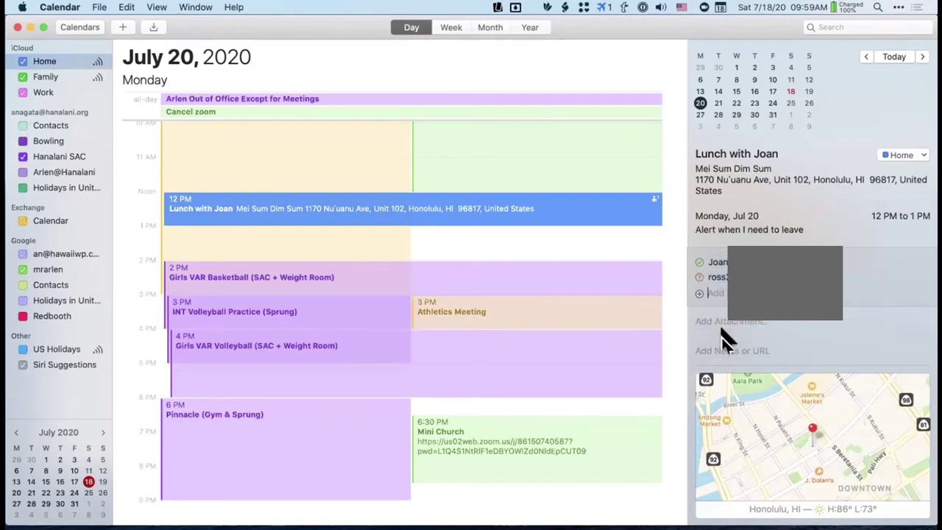
left_click(703, 293)
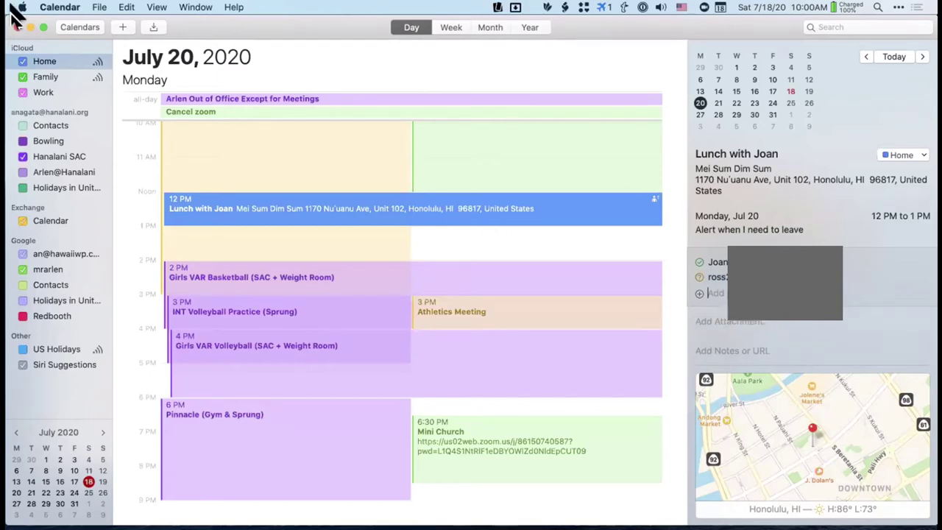
Step: Review the replied Fall Reopening COVID invitation in the Inbox, then close the inbox
left_click(149, 28)
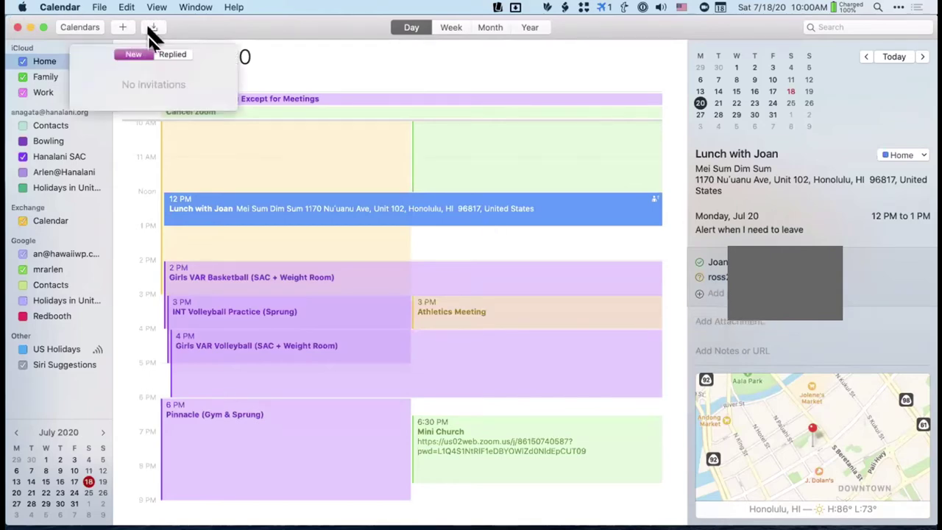
left_click(172, 54)
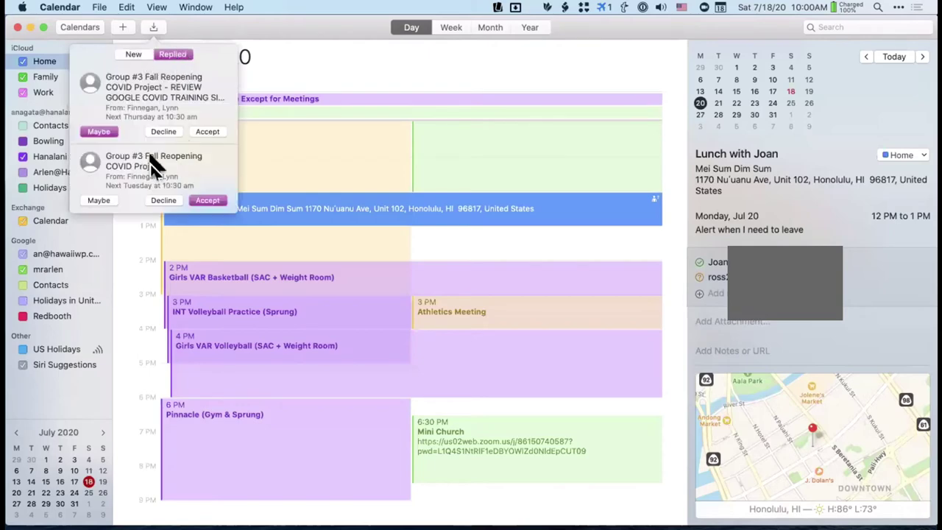
left_click(129, 123)
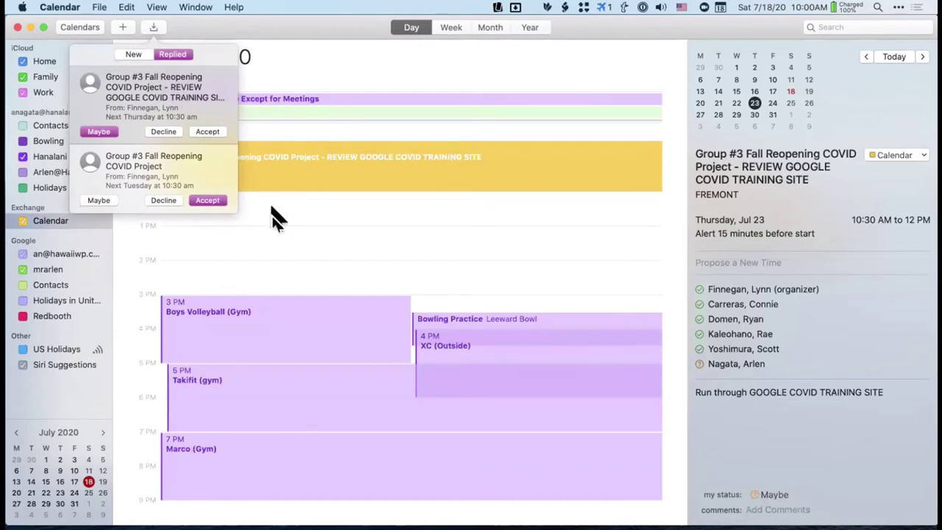
left_click(395, 64)
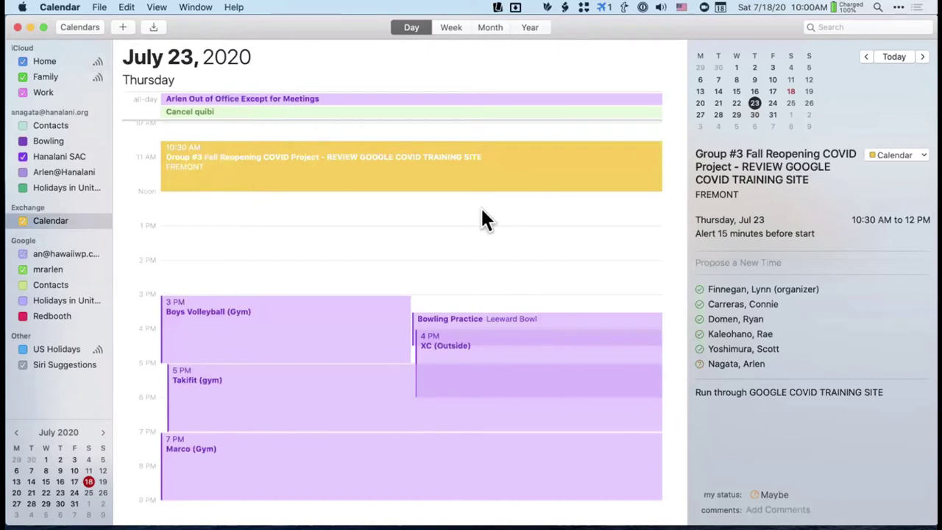
Step: Browse July 24, 22 and 23 in the mini calendar, ending on Wednesday, July 22
scroll(482, 217, "down", 5)
left_click(772, 103)
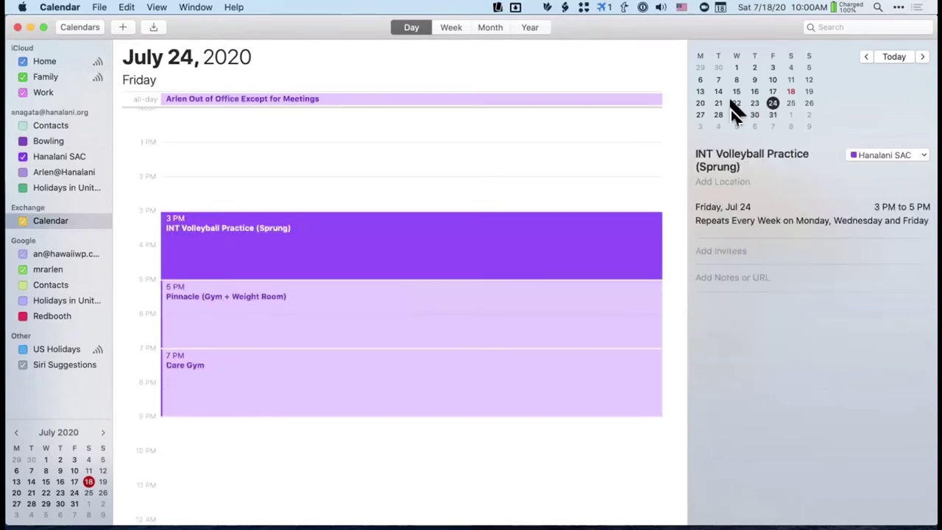
left_click(736, 103)
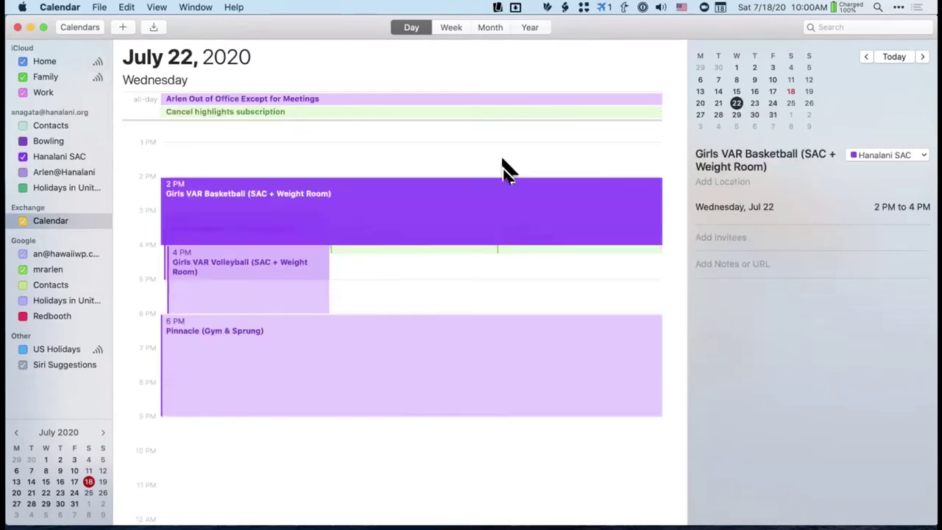
left_click(754, 103)
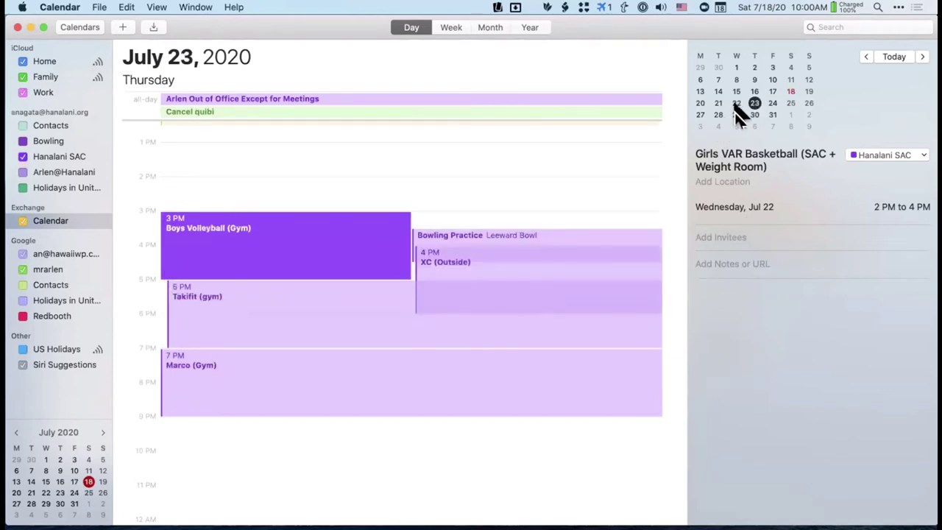
scroll(558, 200, "up", 2)
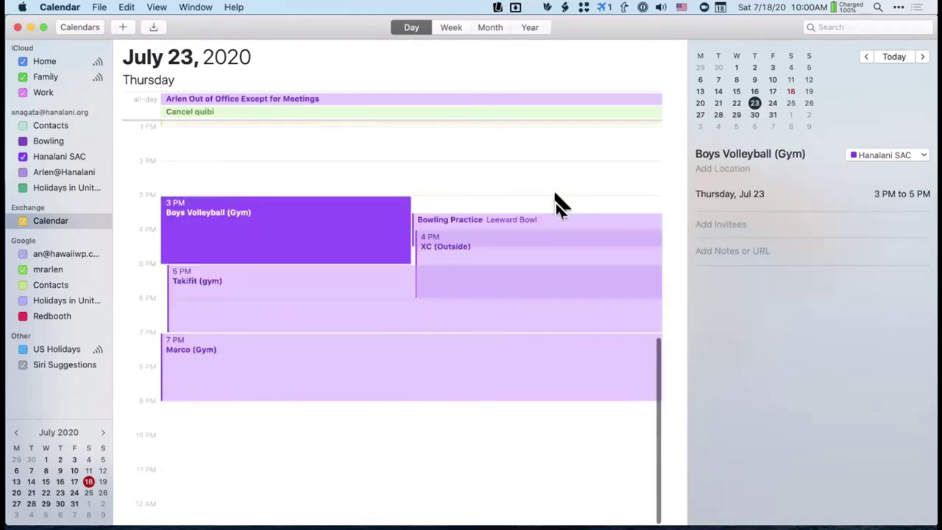
scroll(557, 200, "up", 3)
left_click(772, 103)
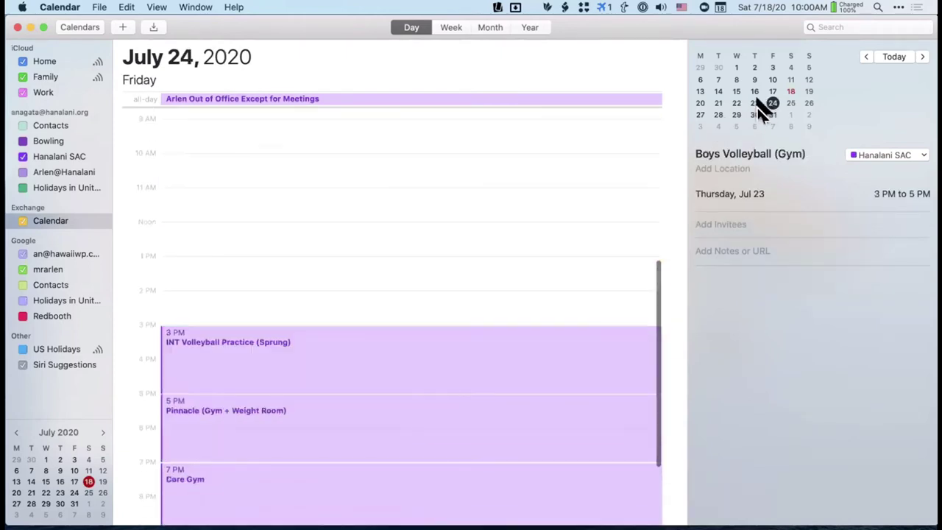
left_click(736, 103)
scroll(560, 186, "up", 5)
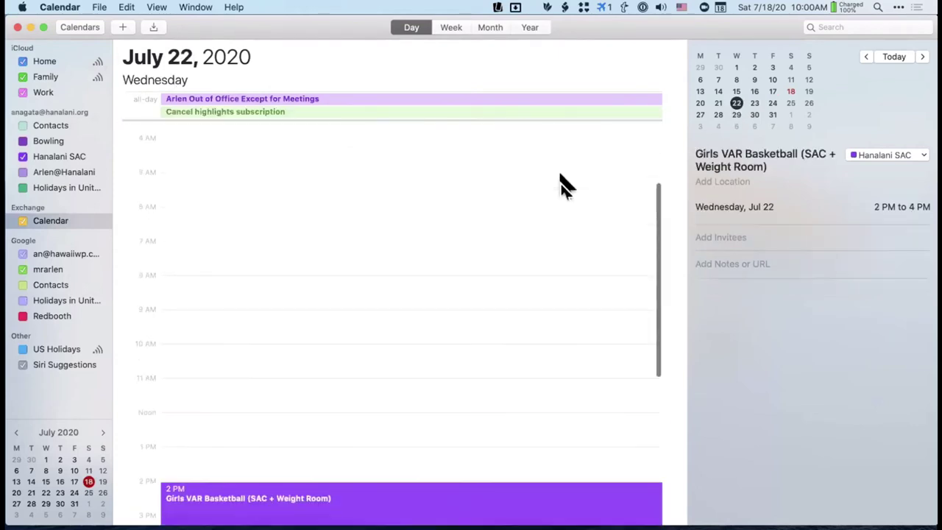
scroll(559, 186, "down", 6)
Step: On Monday July 20, add the note 'Reminder for lunch.' to Lunch with Joan and save it
left_click(700, 103)
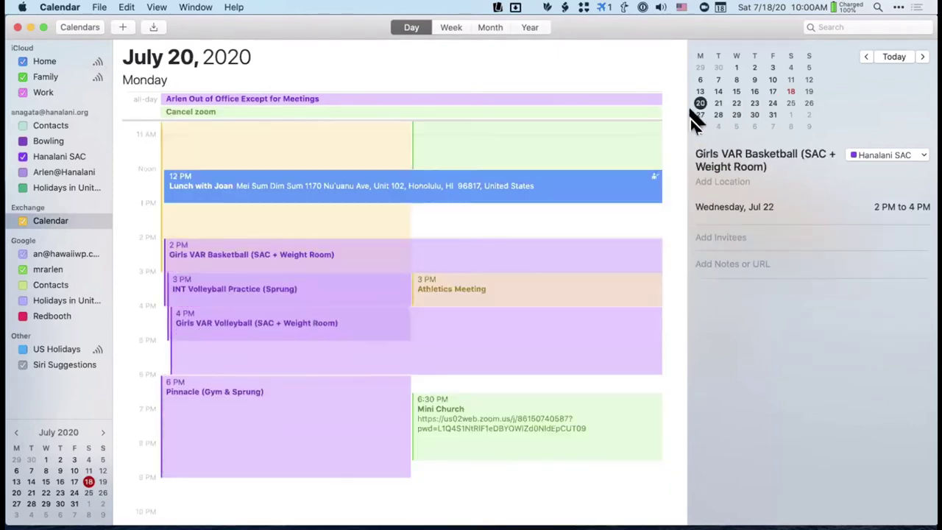
scroll(529, 251, "up", 2)
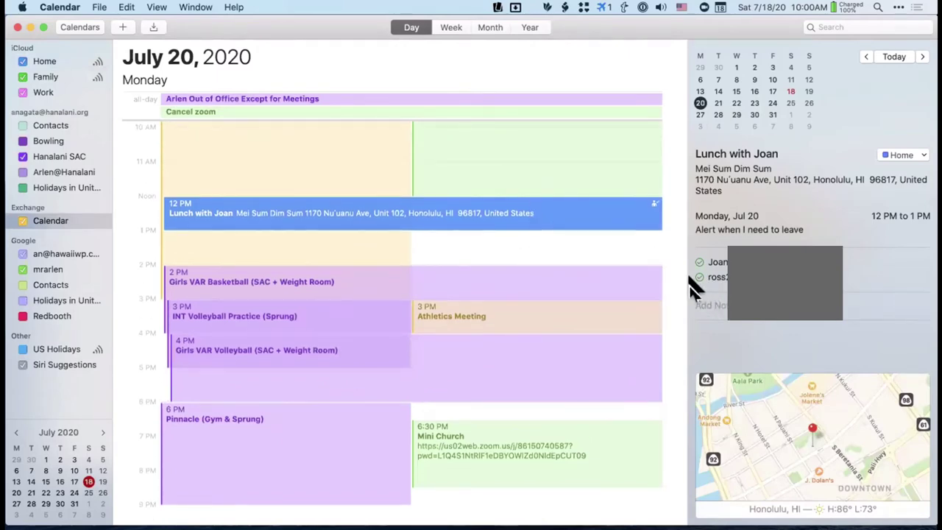
left_click(725, 305)
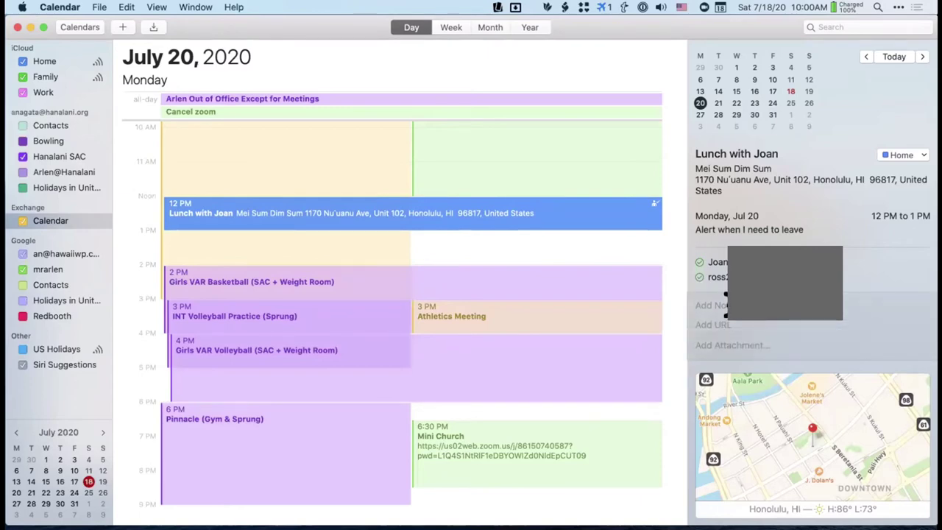
type("Reminde")
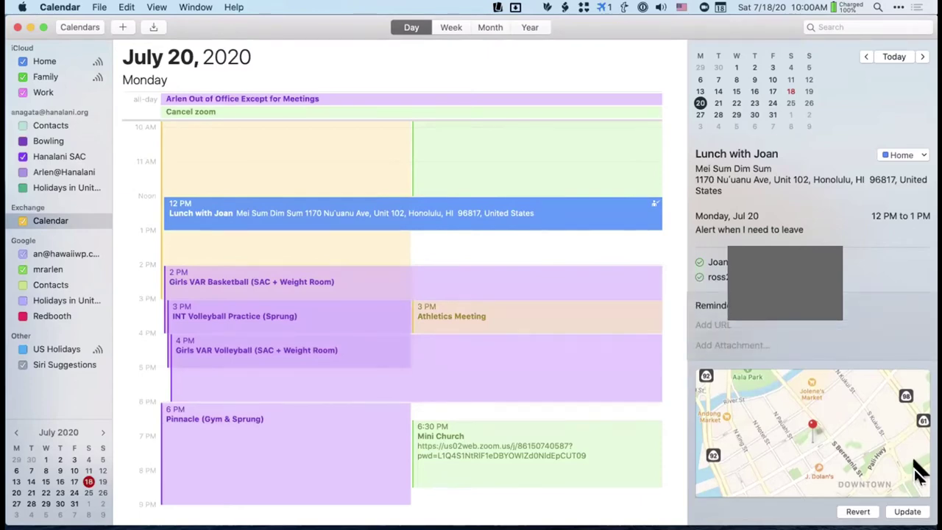
left_click(908, 511)
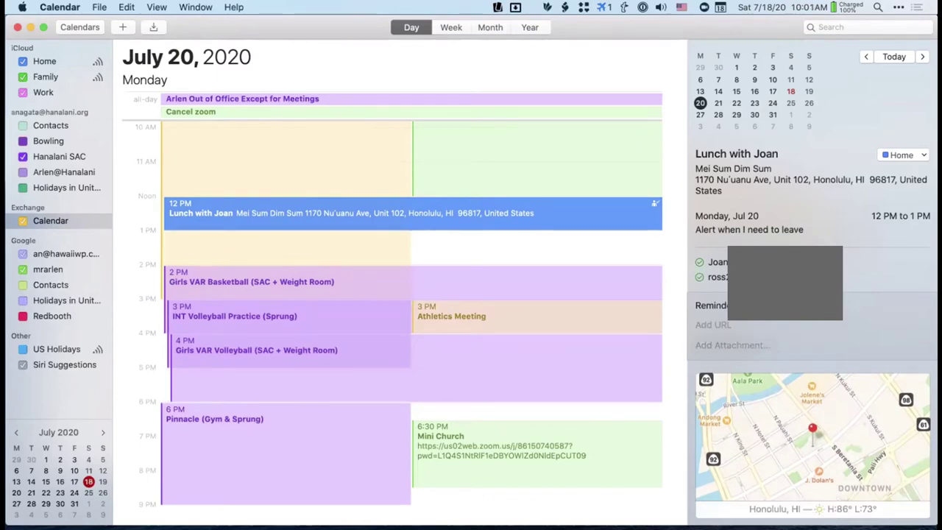
left_click(809, 246)
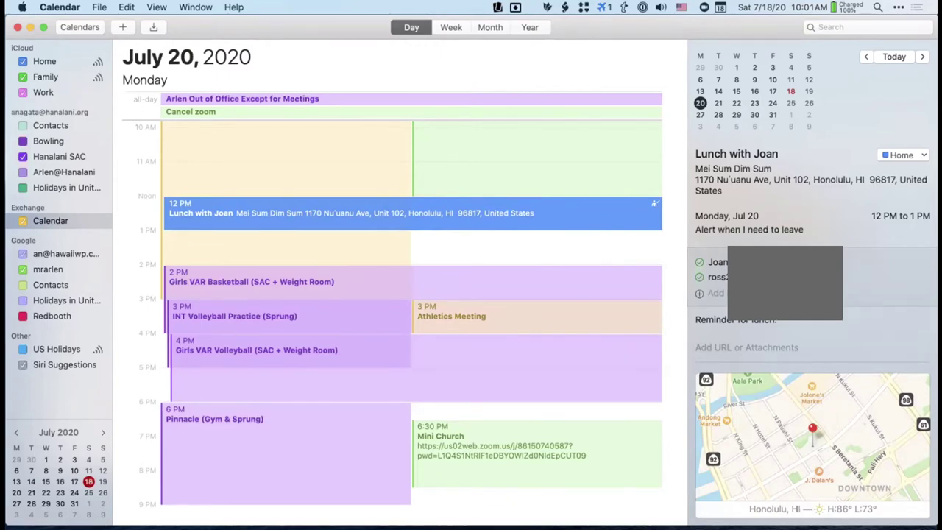
Step: Paste the phone number in as a new invitee, then clear the invitee selection
key("super+v")
key("Return")
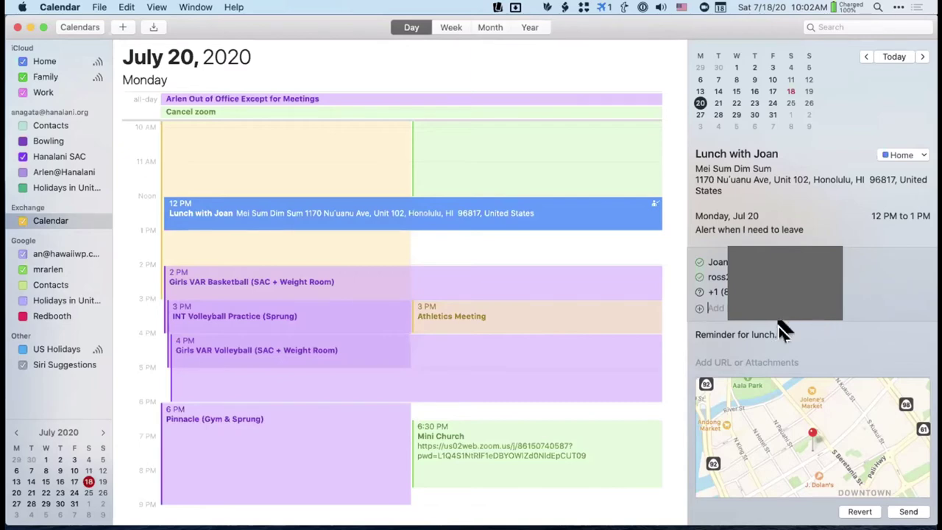
left_click(717, 277)
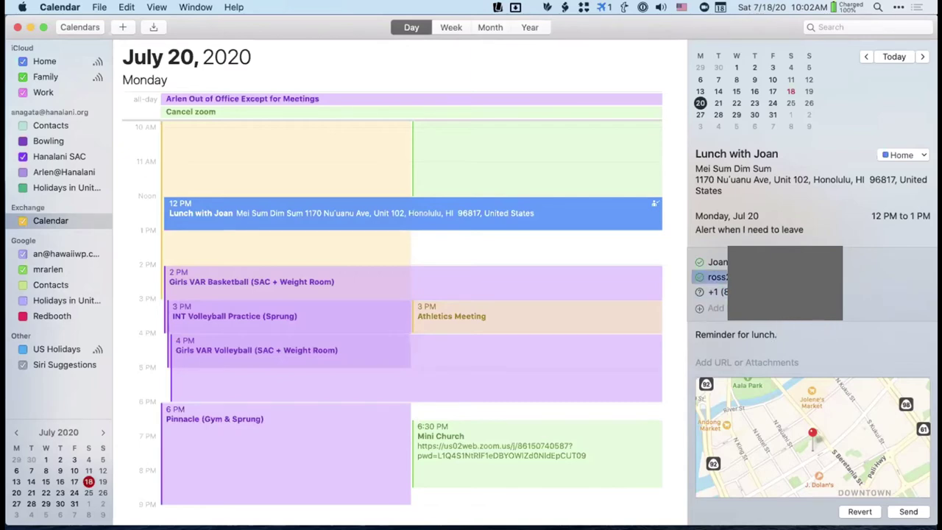
key("Escape")
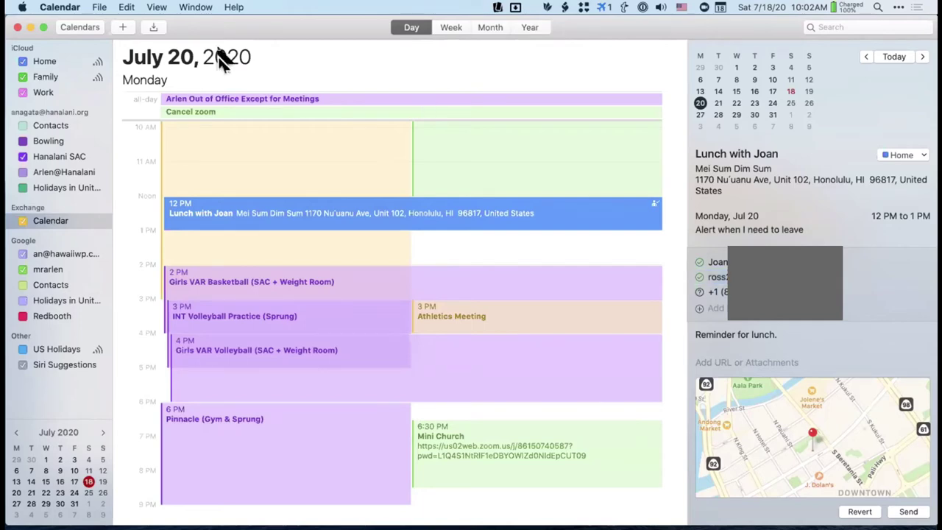
Step: Check the New invitations list shows nothing waiting, then select the phone-number invitee on Lunch with Joan
left_click(154, 29)
left_click(133, 54)
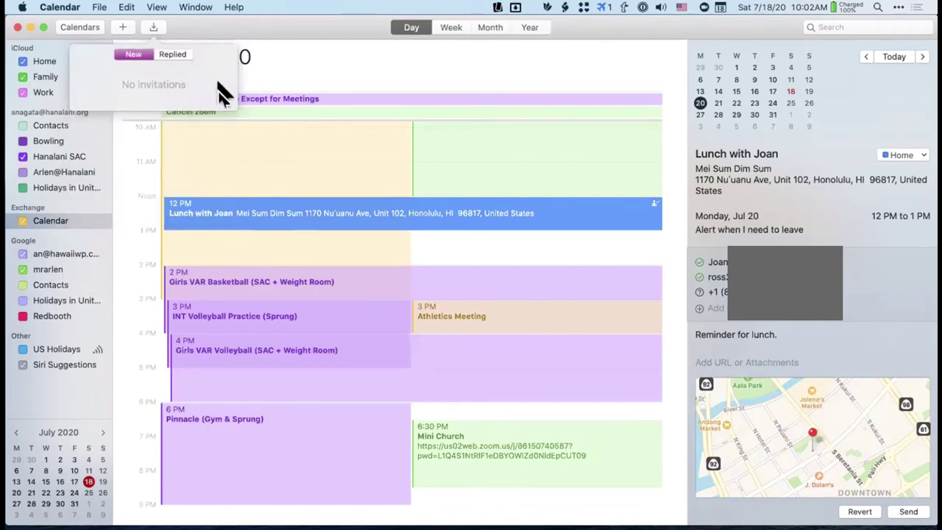
left_click(912, 512)
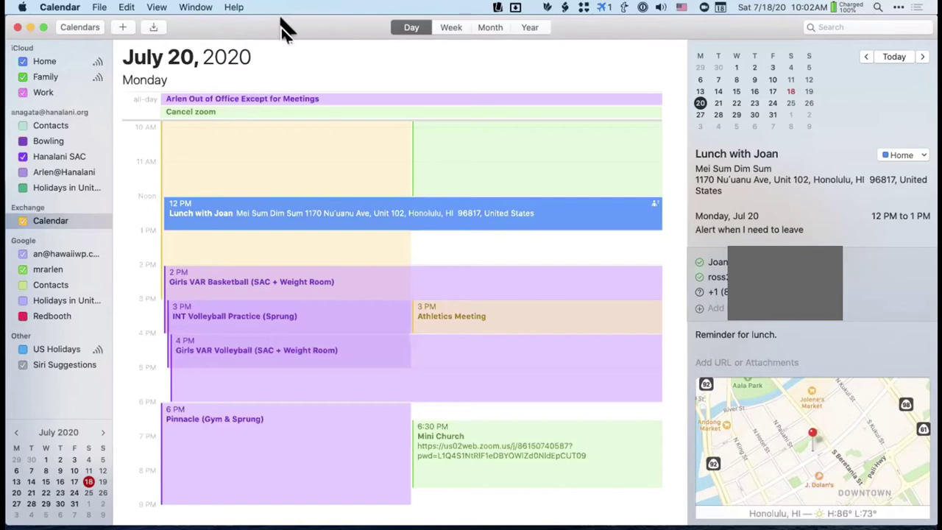
left_click(152, 27)
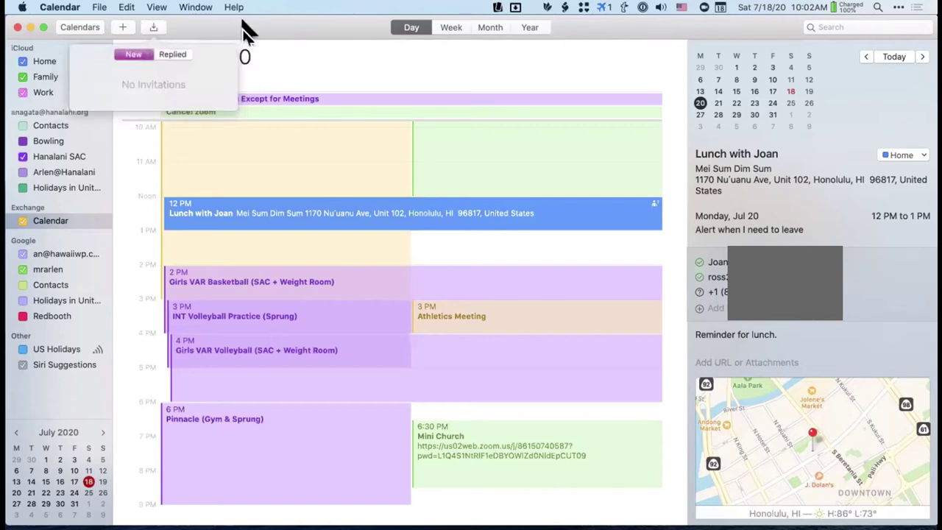
left_click(247, 30)
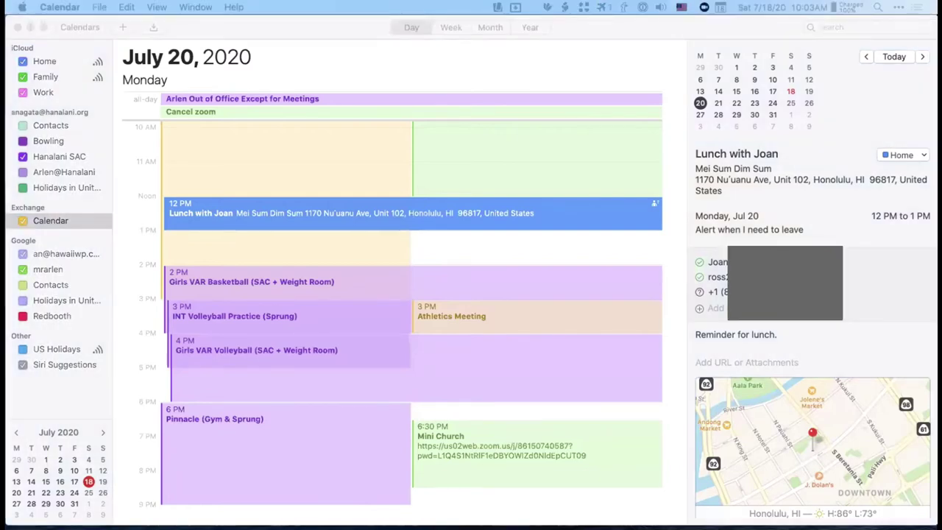
left_click(274, 33)
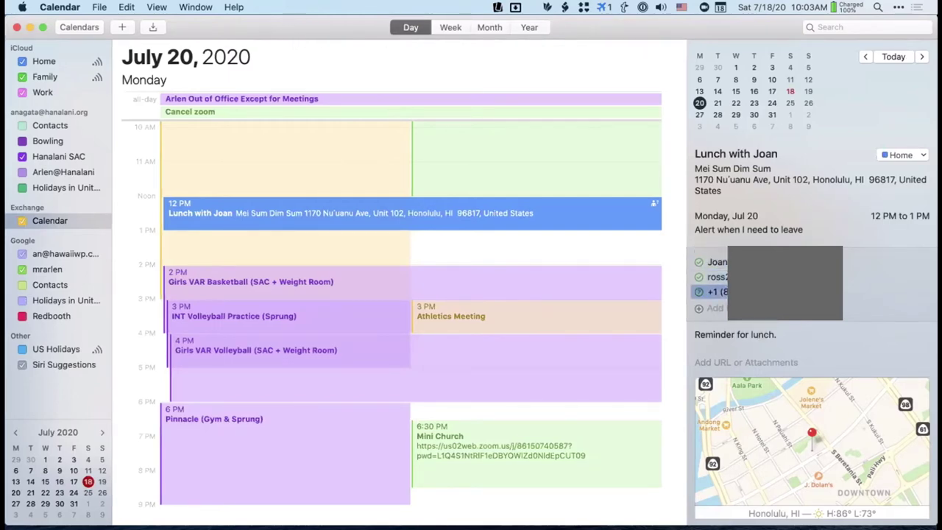
left_click(714, 292)
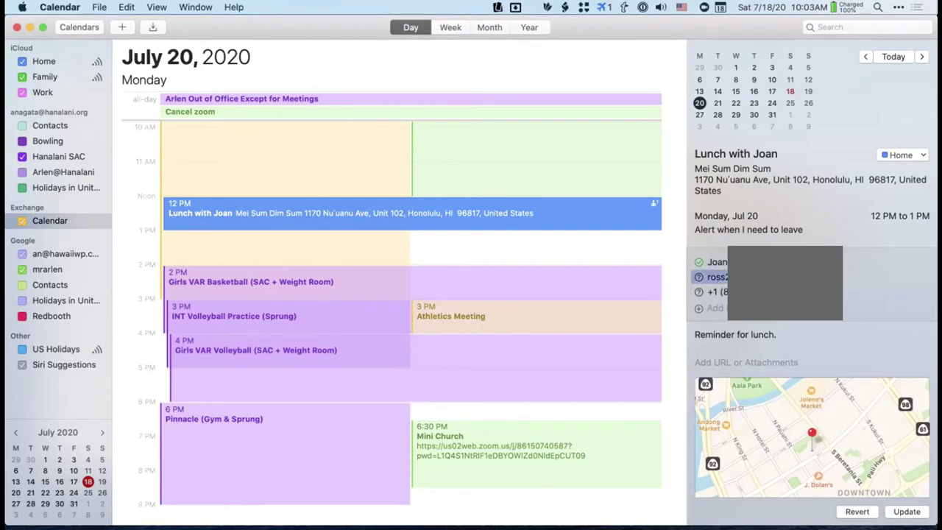
left_click(714, 291)
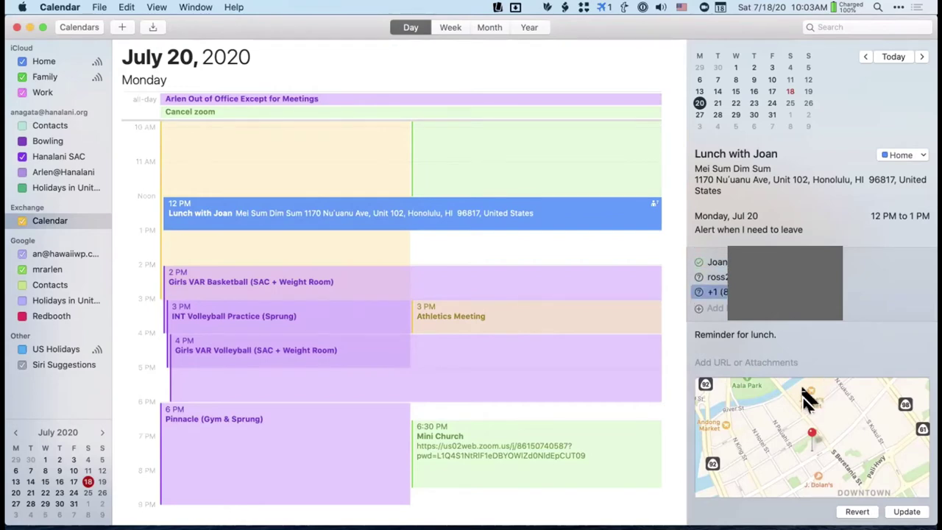
Step: Save the phone-number invitee change, place the caret after 'Reminder for lunch.', and show Invitations
left_click(846, 511)
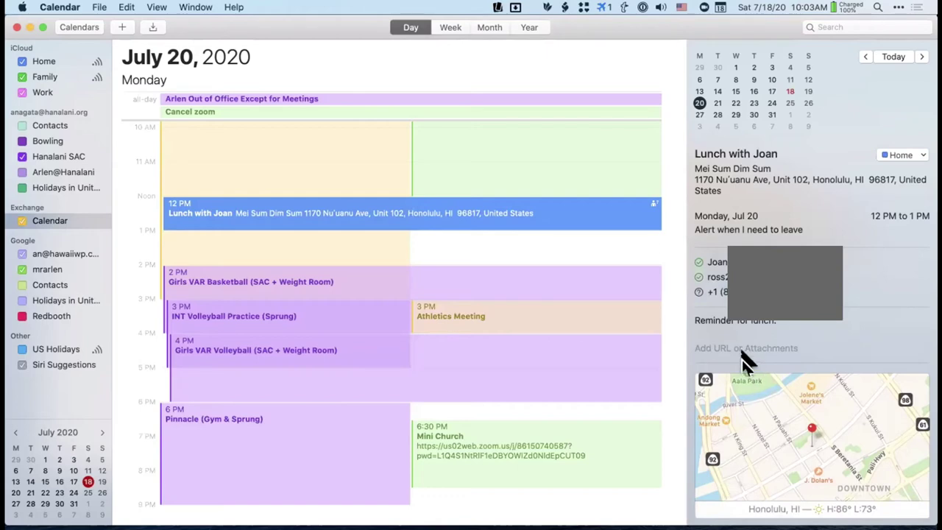
left_click_drag(789, 322, 696, 318)
left_click(799, 322)
left_click(151, 28)
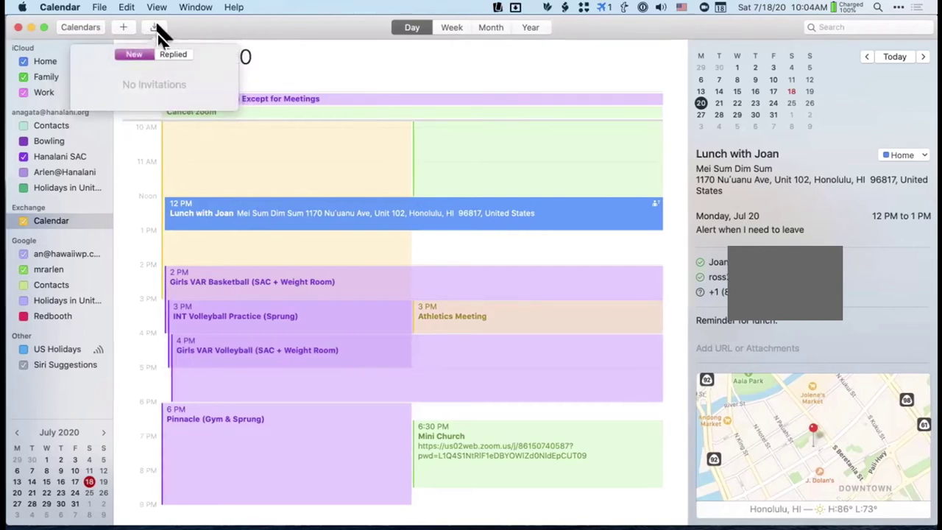
Step: Dismiss the Invitations popover and reselect Lunch with Joan in the July 20 day view
left_click(184, 30)
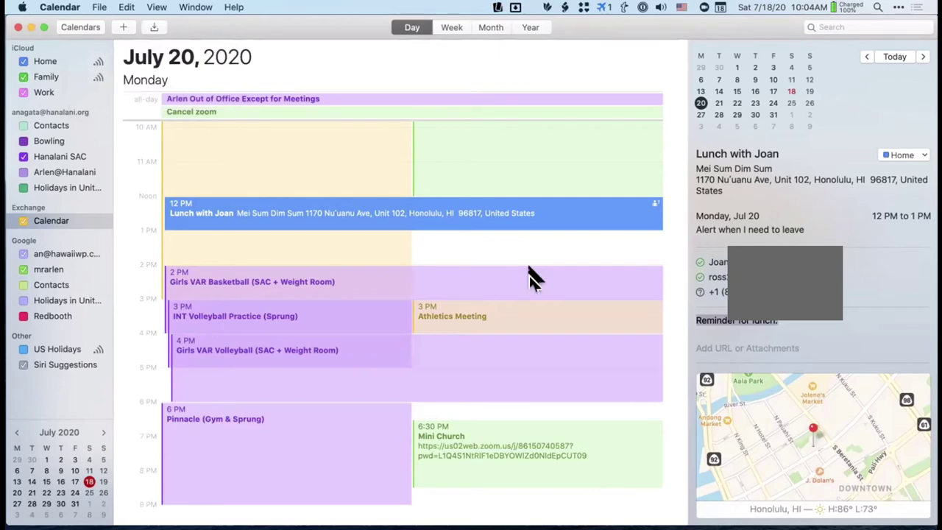
scroll(554, 287, "up", 1)
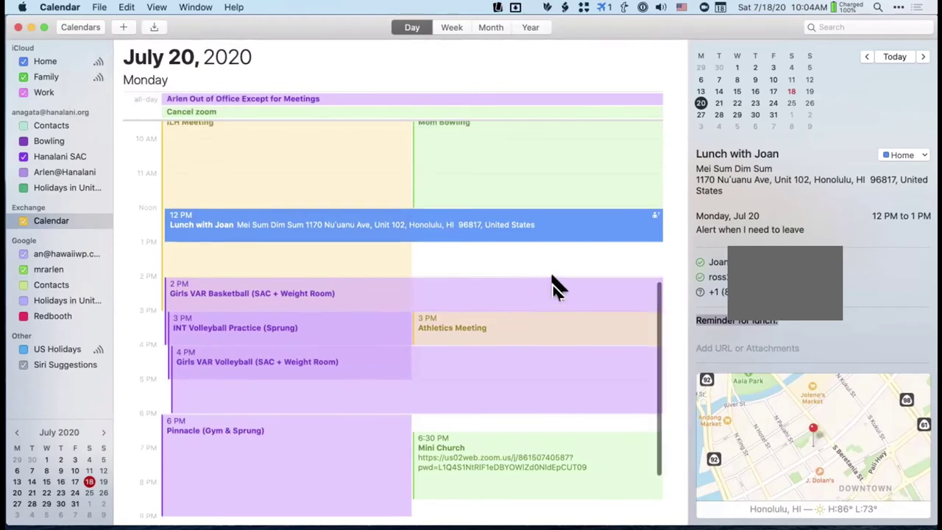
scroll(553, 287, "down", 5)
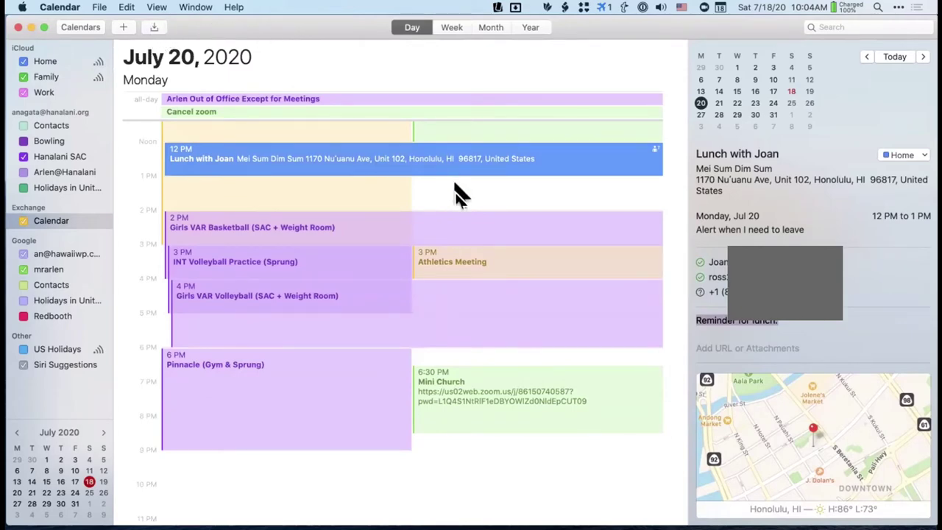
left_click(433, 163)
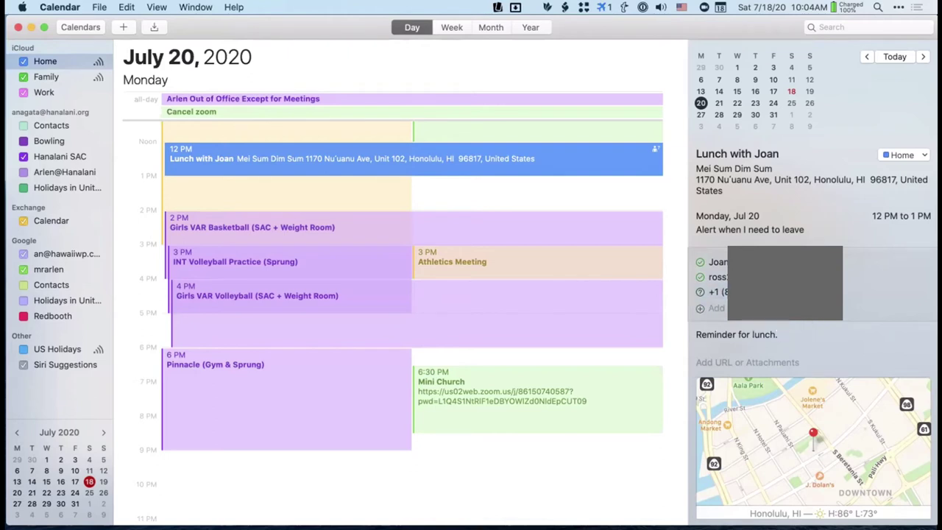
left_click(720, 292)
left_click(700, 292)
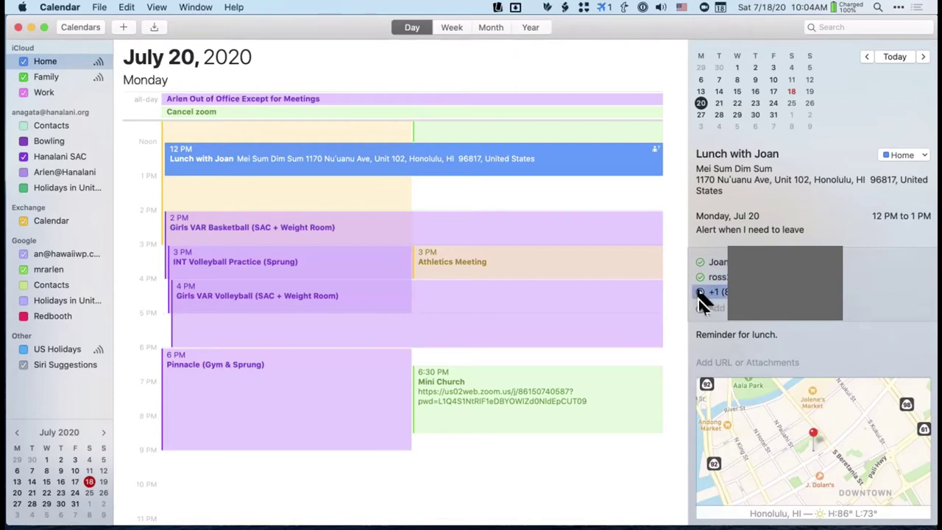
left_click_drag(701, 292, 515, 44)
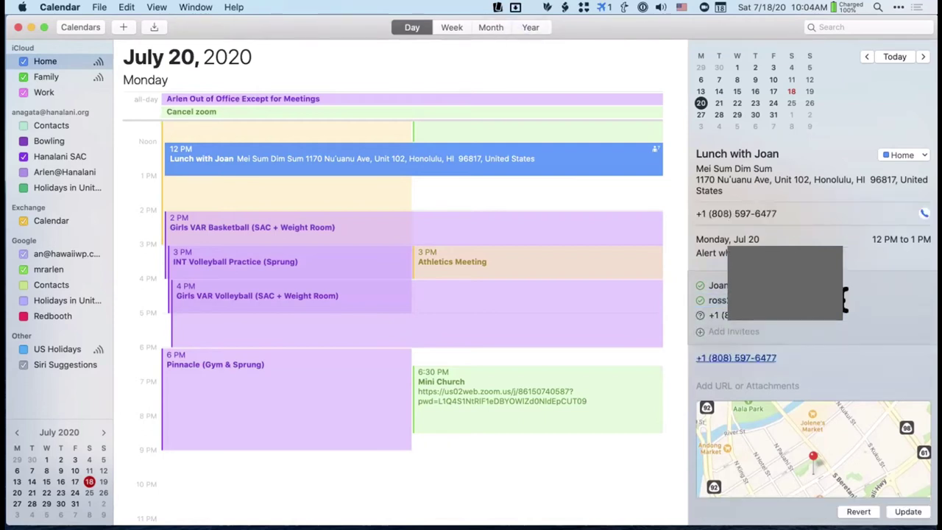
left_click(857, 512)
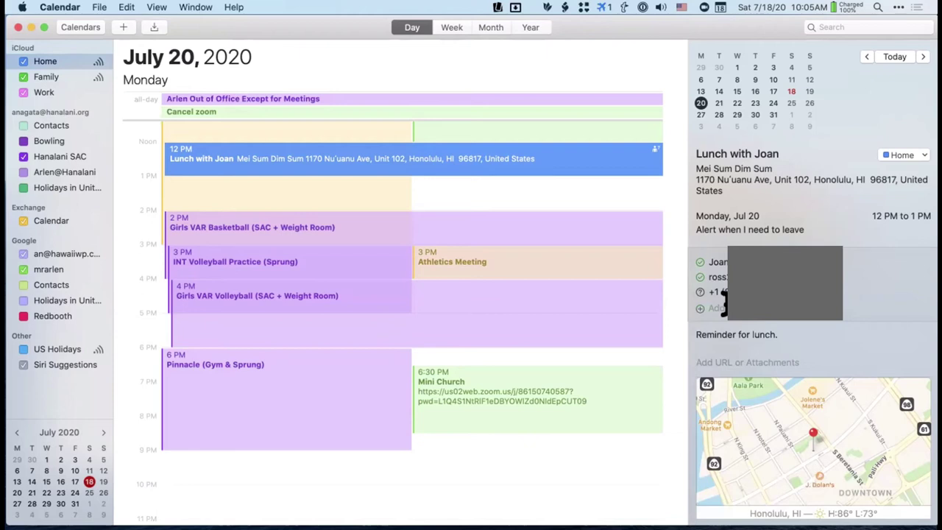
Step: Change Lunch with Joan's start to 11 AM so it runs 11 AM–12 PM, and save
left_click(712, 263)
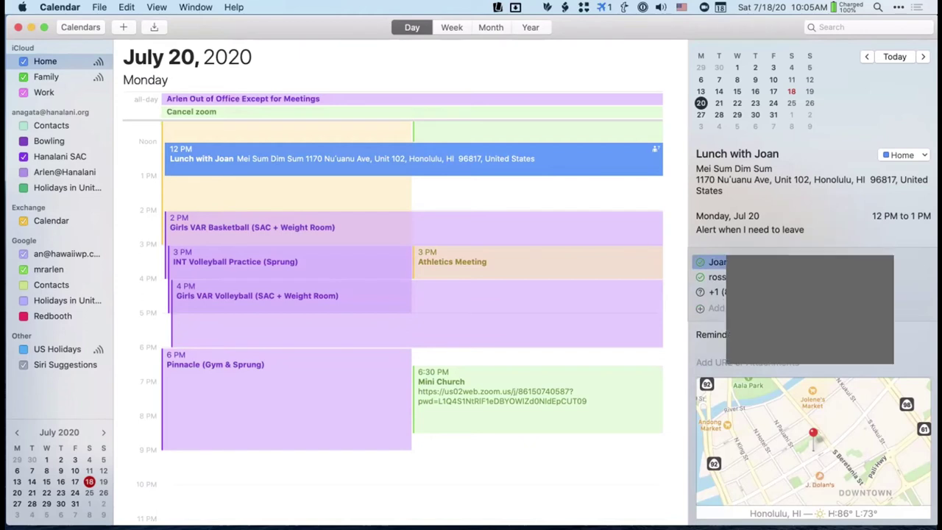
left_click(806, 221)
left_click(810, 230)
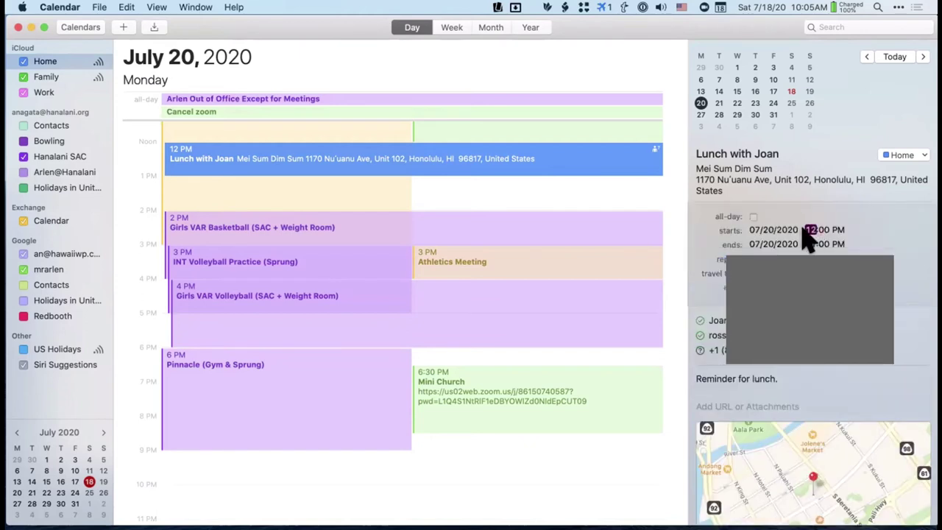
type("11")
key("Tab")
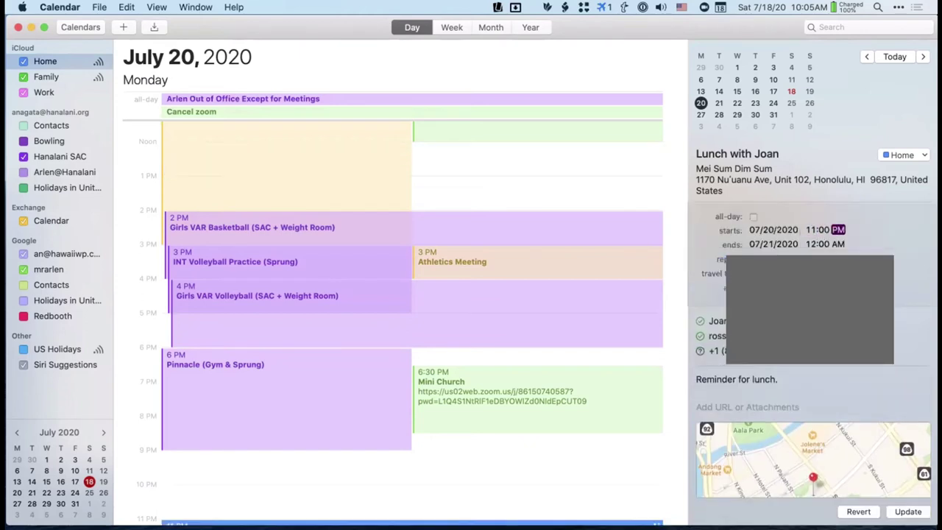
key("a")
key("Tab")
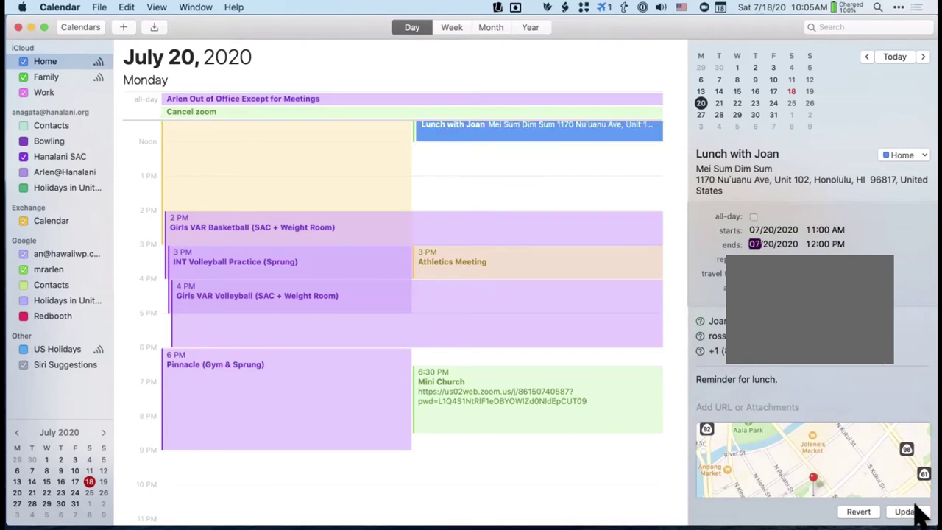
left_click(913, 508)
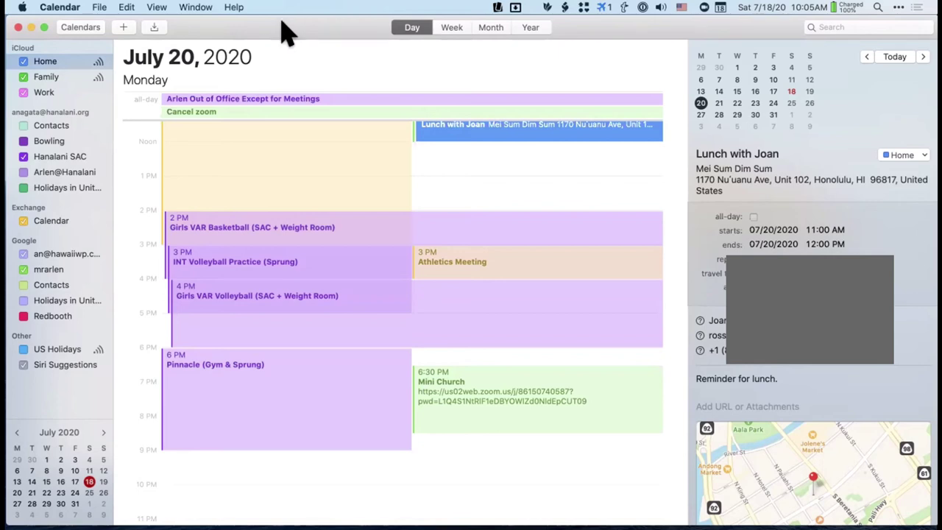
left_click(62, 7)
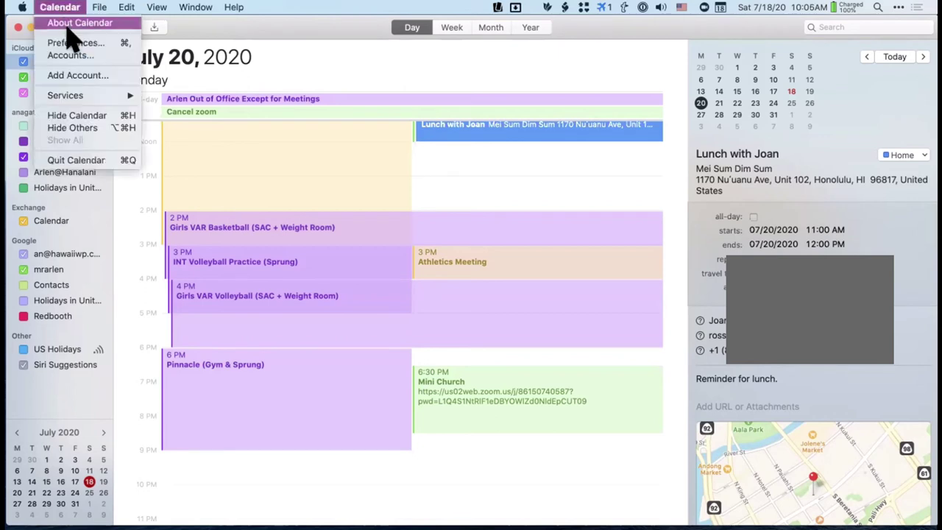
left_click(73, 43)
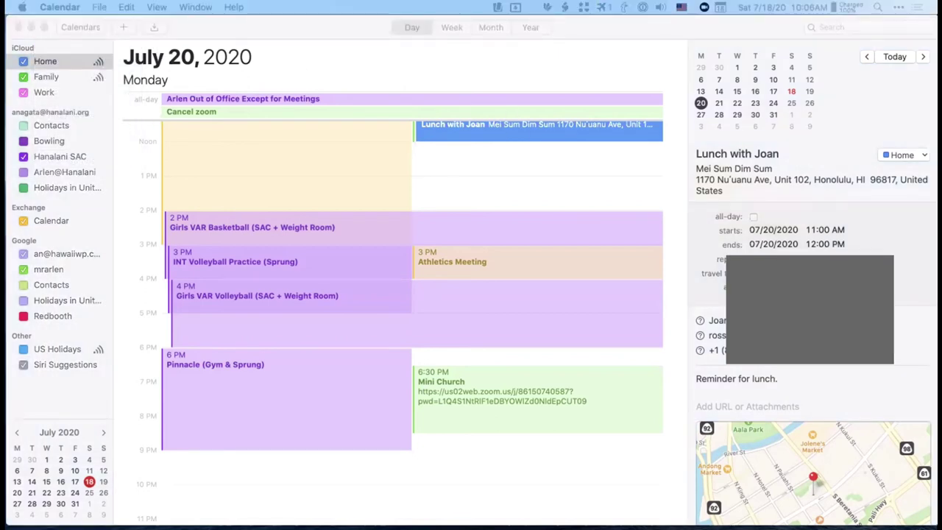
left_click(918, 38)
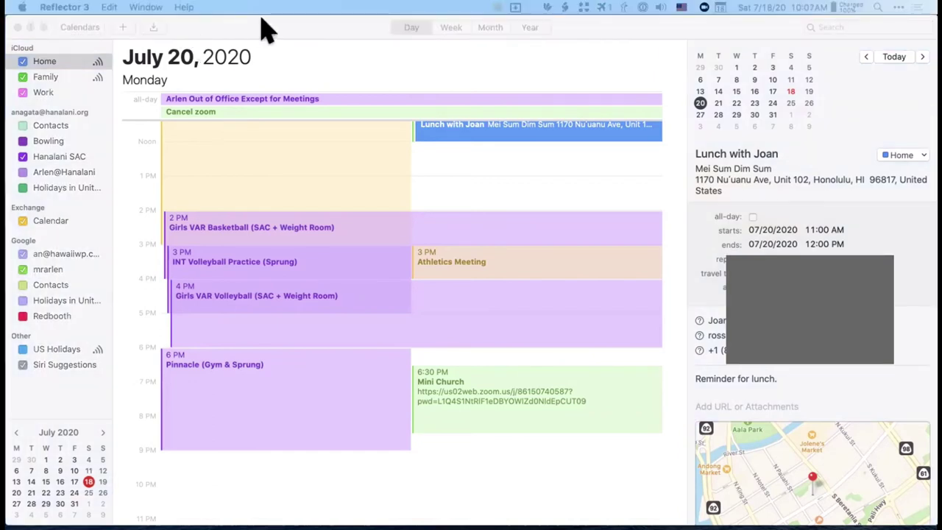
left_click(246, 29)
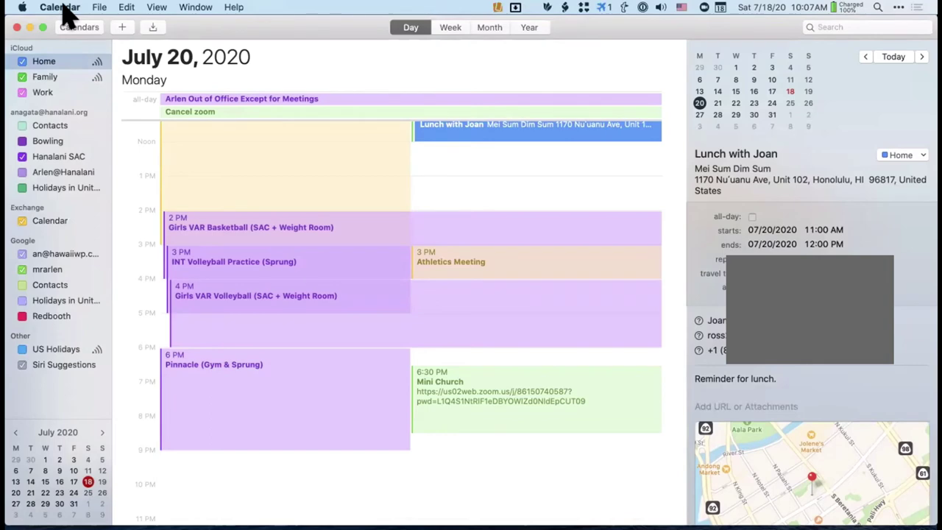
Step: Check 'Turn on time zone support' in Calendar's Advanced preferences and close Preferences
left_click(62, 9)
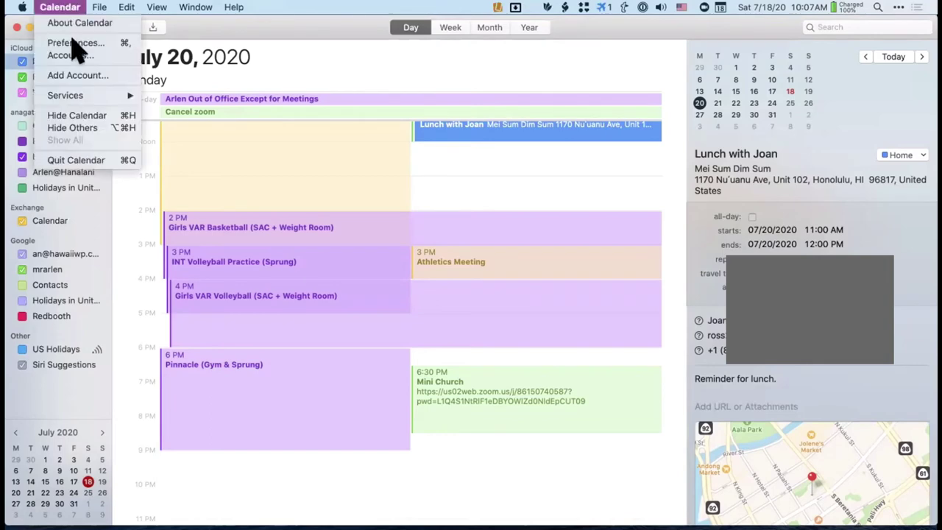
left_click(109, 44)
left_click(318, 92)
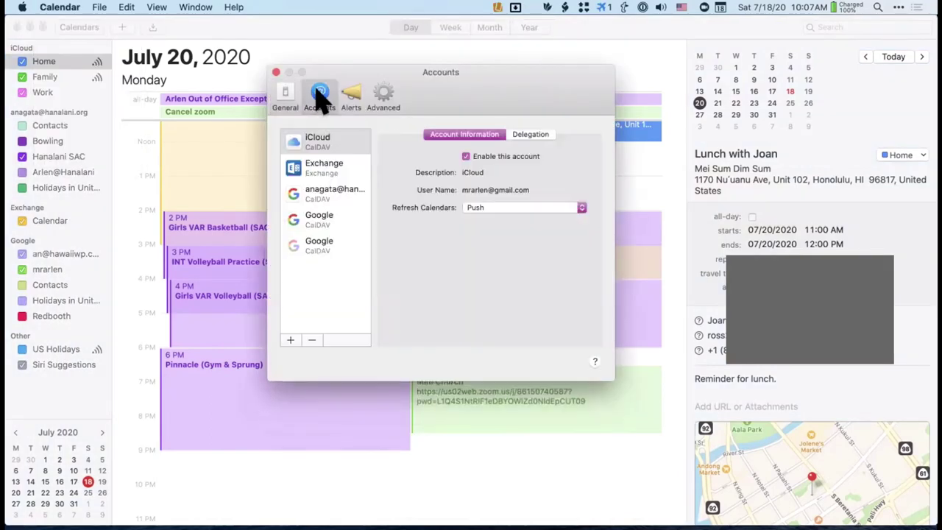
left_click(348, 95)
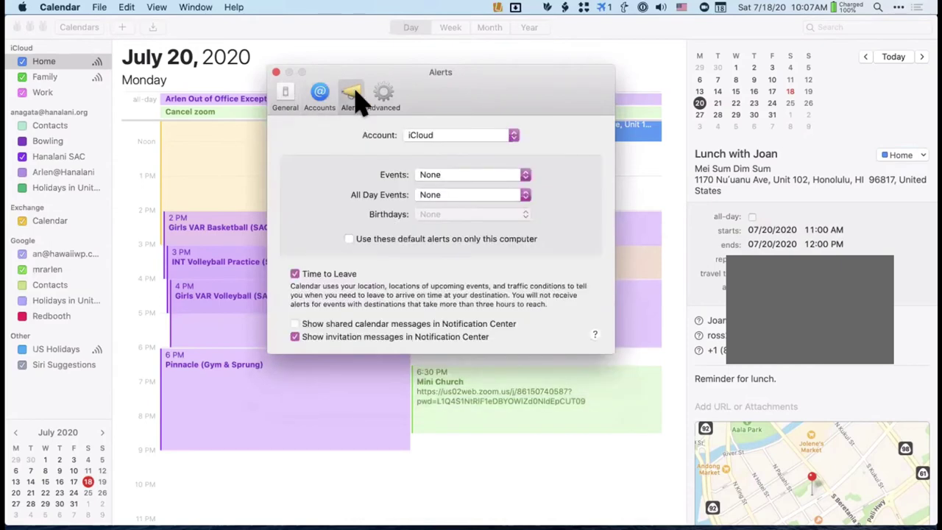
left_click(373, 95)
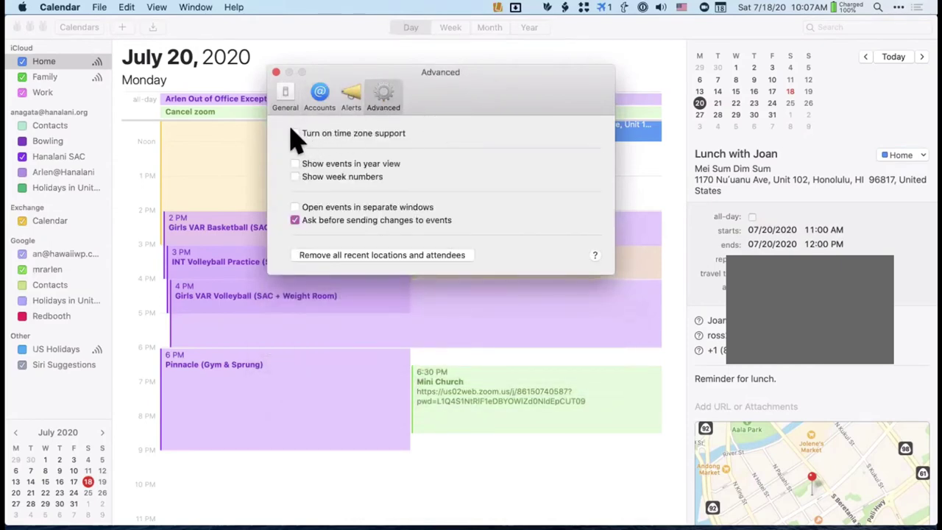
left_click(296, 134)
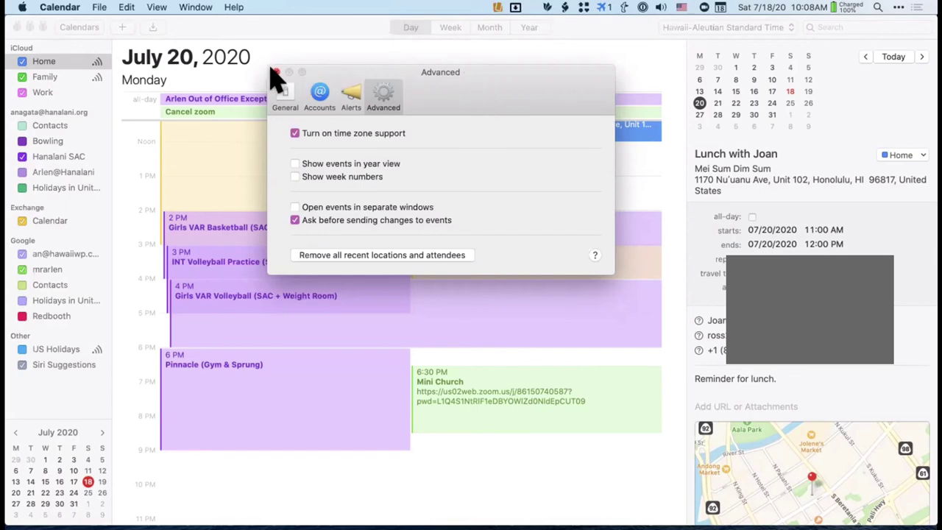
left_click(276, 72)
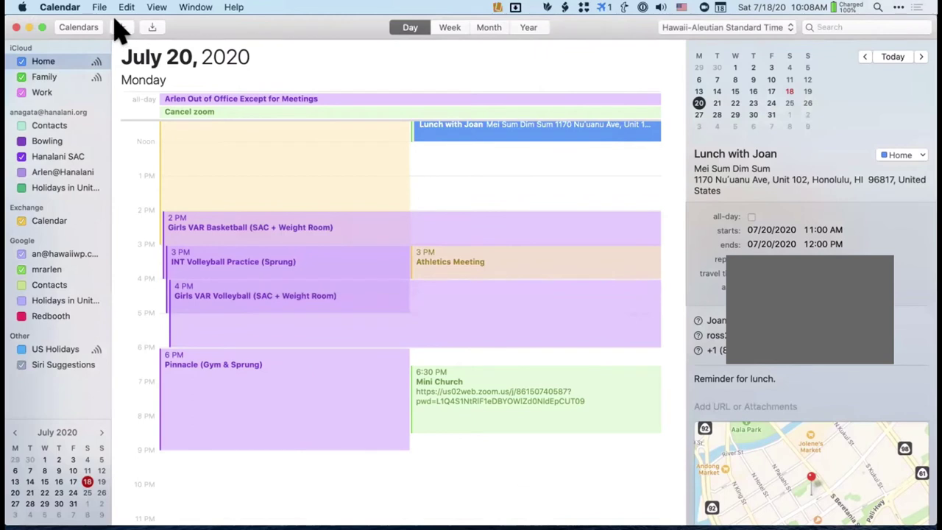
Step: Enter the quick event 'Lion King Theater August 4 8pm EDT', correcting EST to EDT
left_click(121, 28)
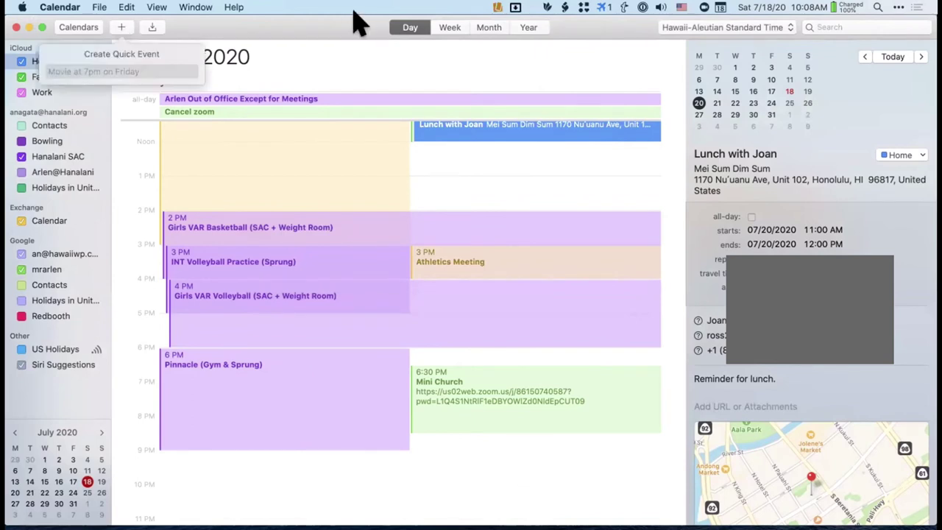
key("Escape")
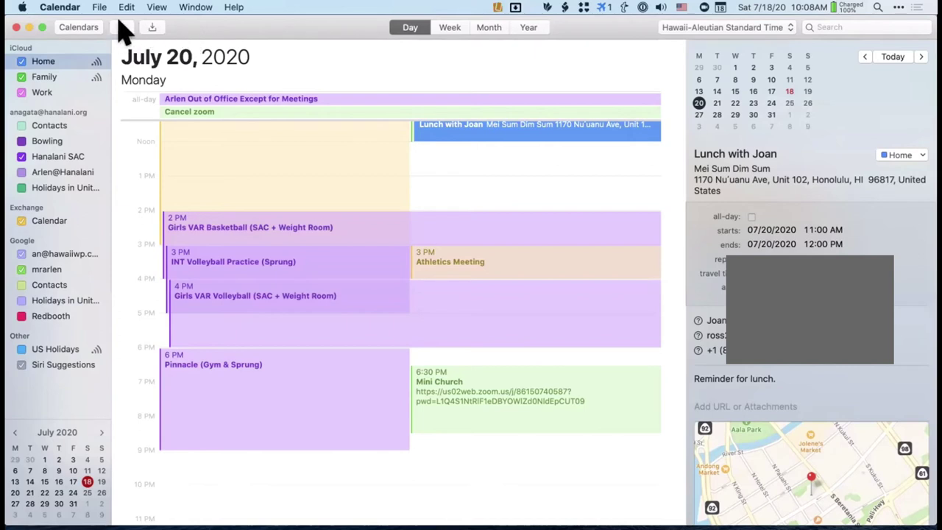
left_click(122, 28)
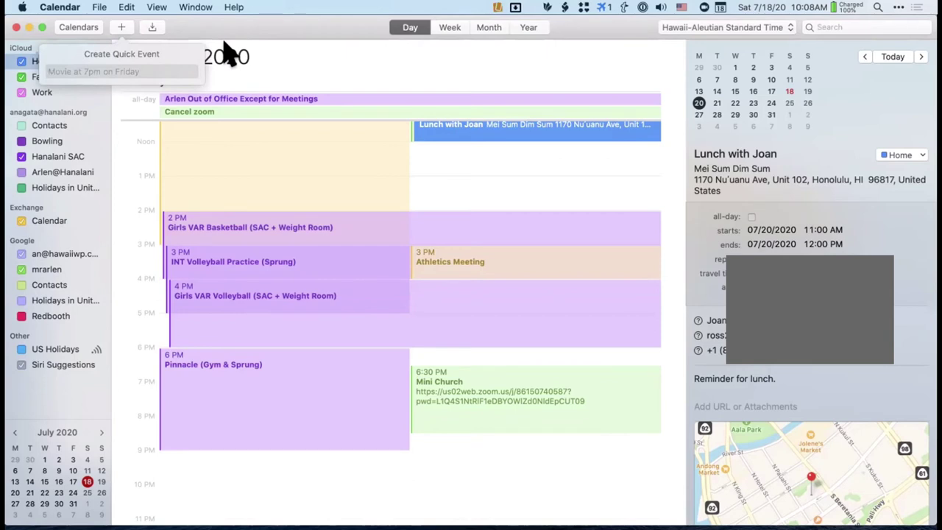
type("Lion Kin")
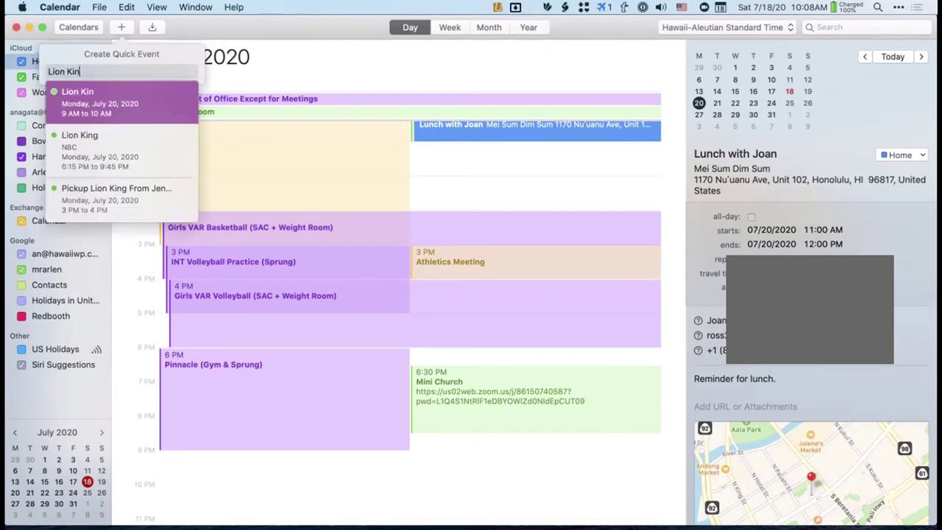
type("g Theater ")
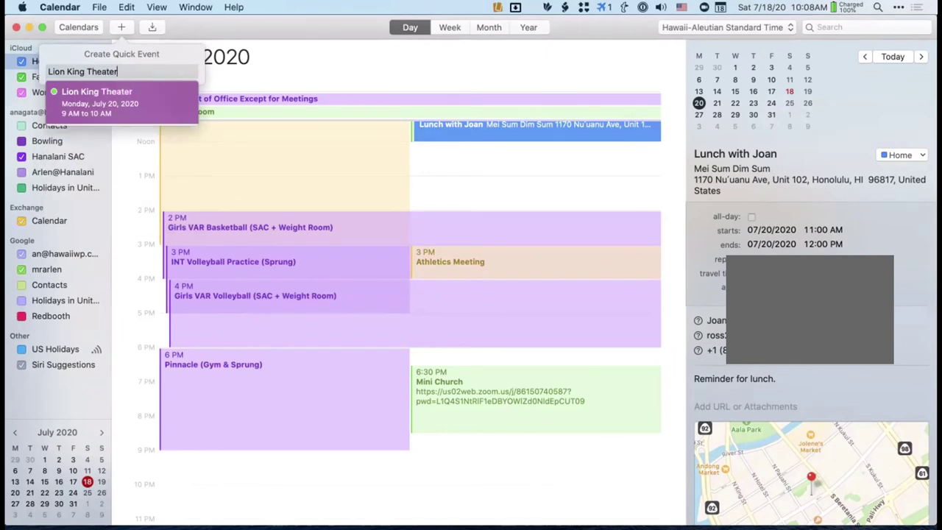
type("August 4")
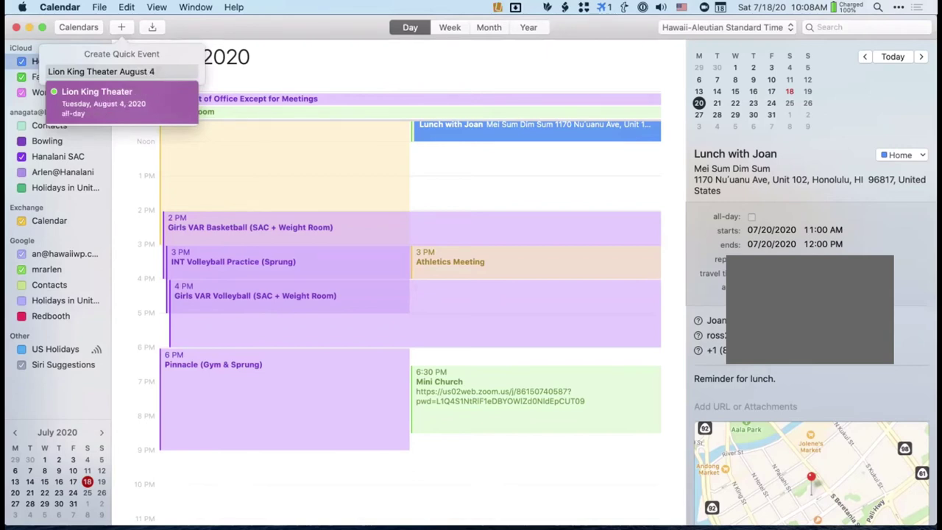
type(" 8pm EST")
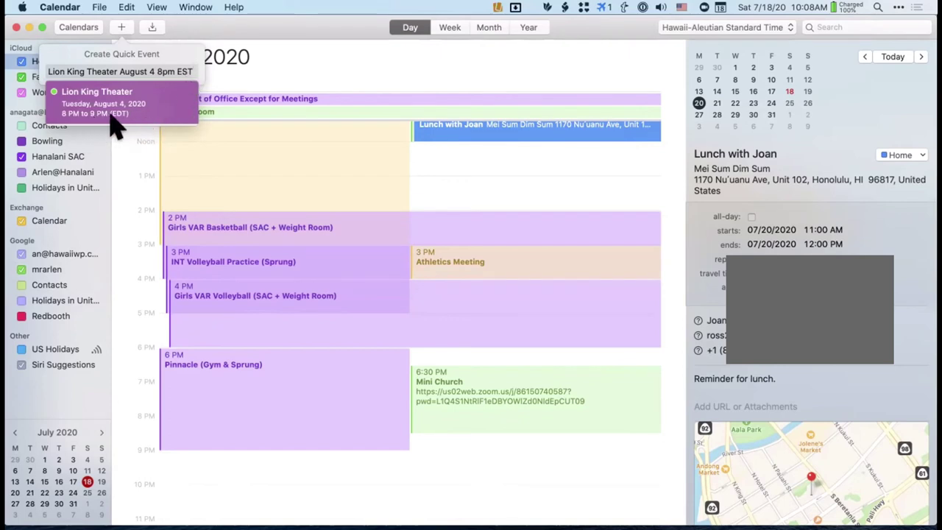
key("BackSpace")
key("BackSpace")
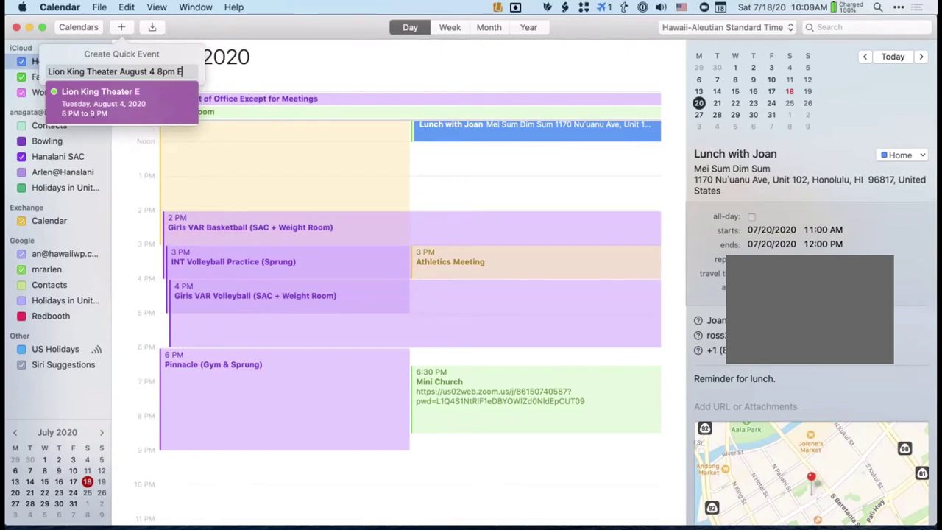
type("DT")
Step: Add the Lion King Theater event and review its 8–9 PM EDT details on August 4
key("Return")
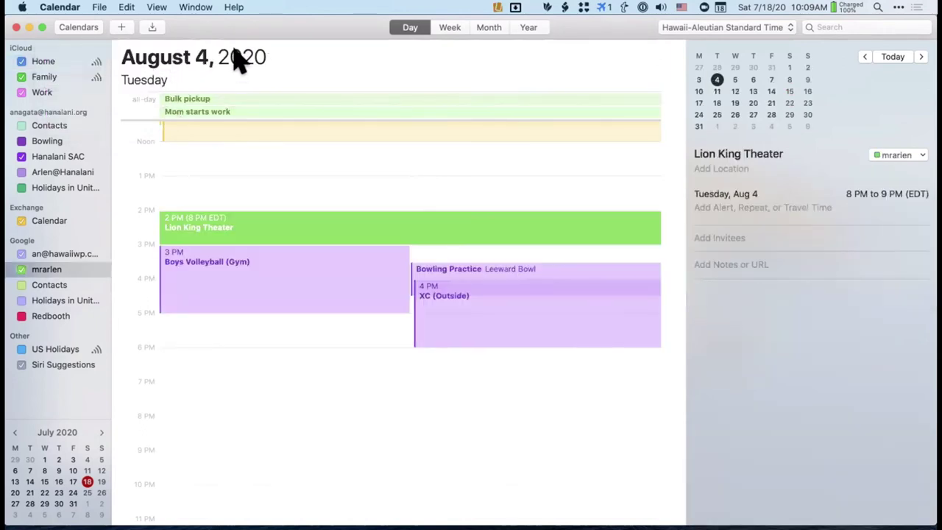
left_click(199, 329)
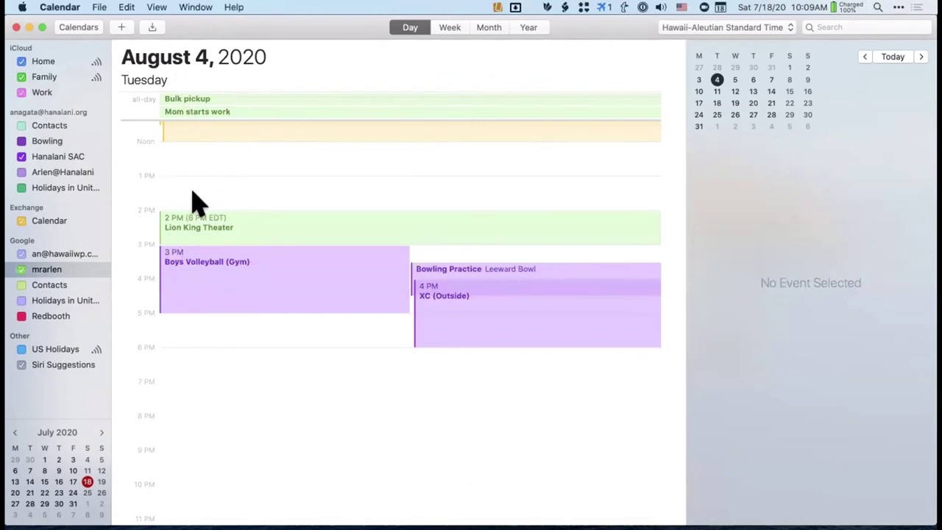
left_click(225, 230)
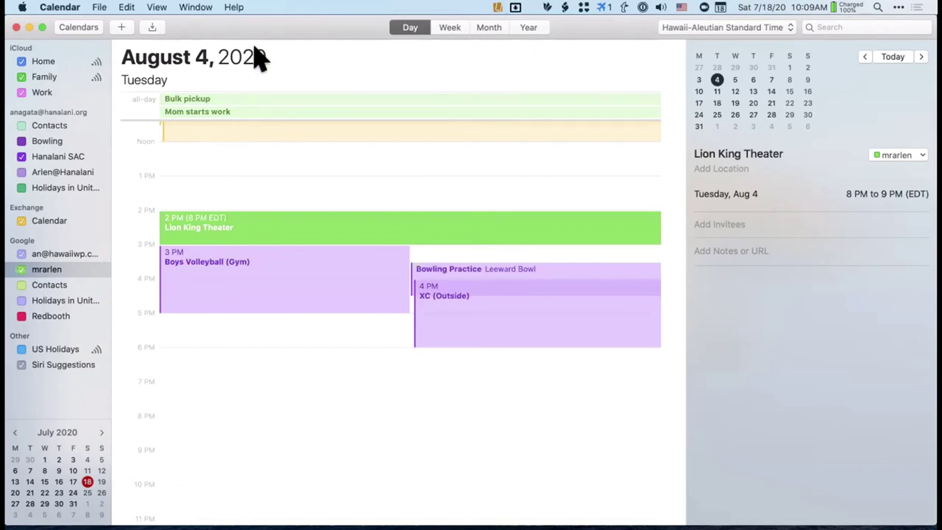
left_click(122, 28)
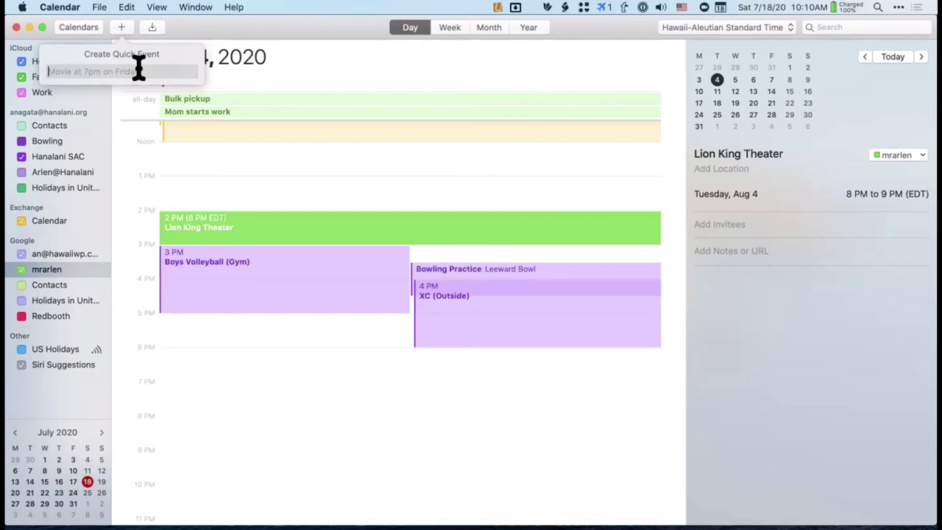
Step: Create the quick event 'Broadway Muscial August 4 9pm at', dropping the venue and EDT
type("B")
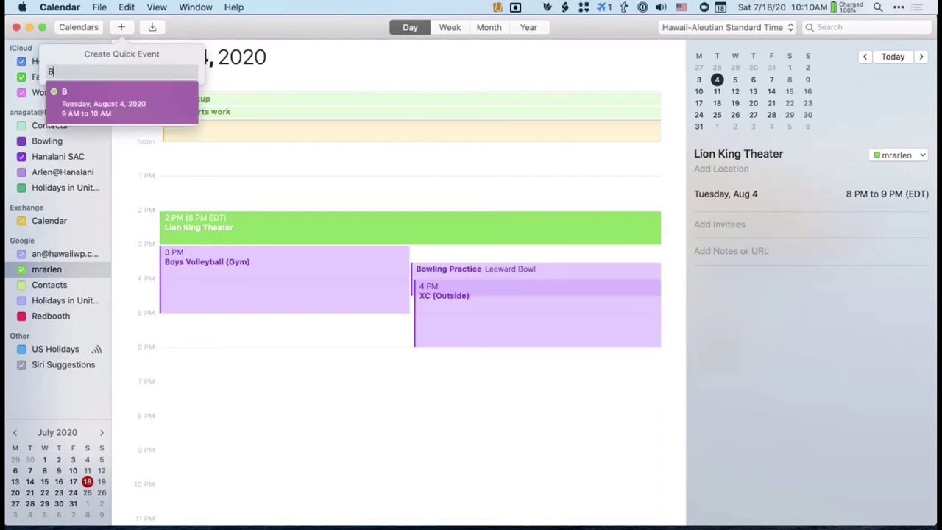
type("roadway Muscial")
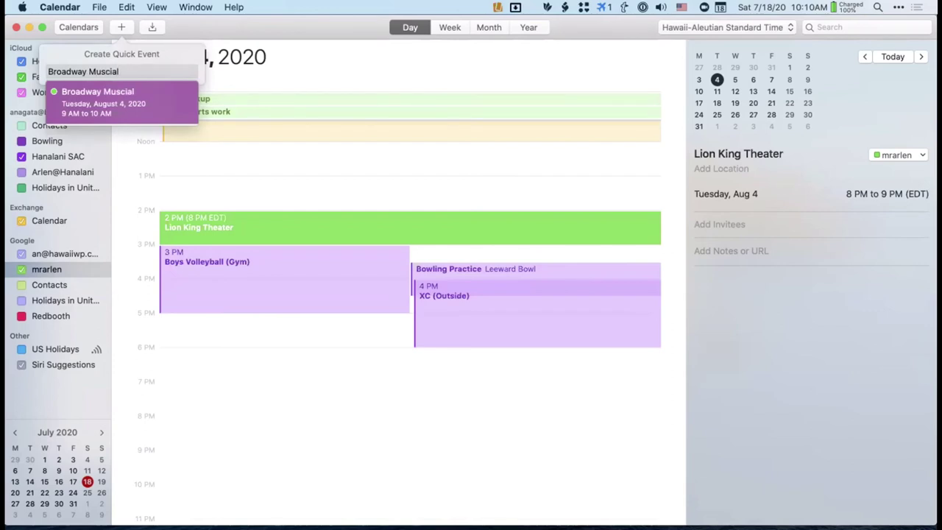
type("at The Winter Garden")
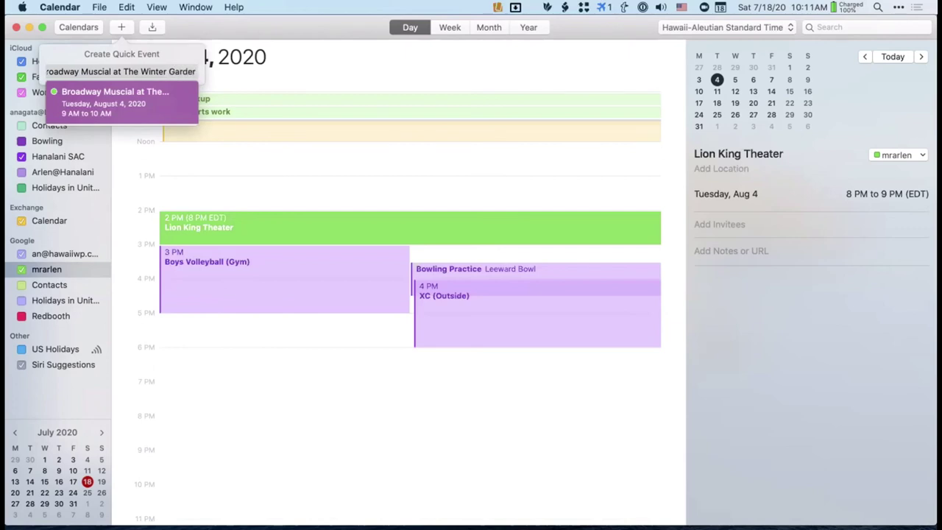
key("BackSpace")
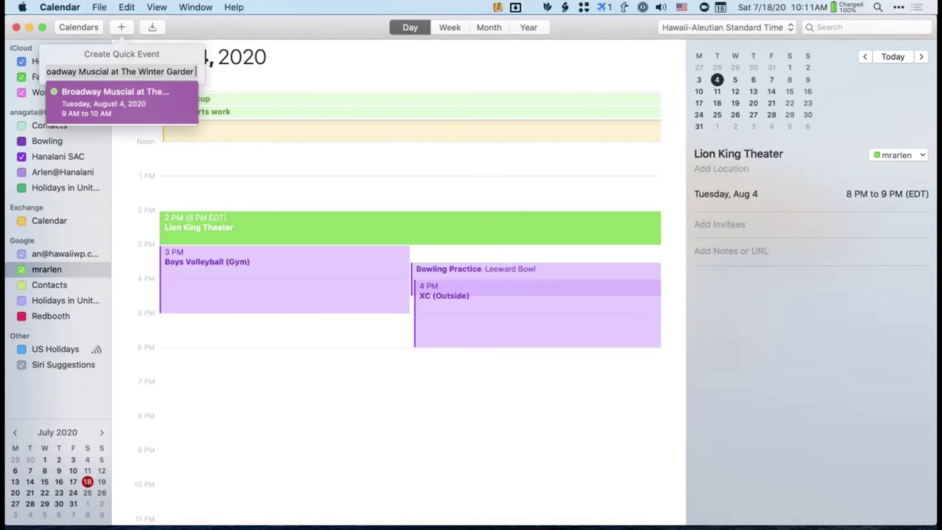
type("n")
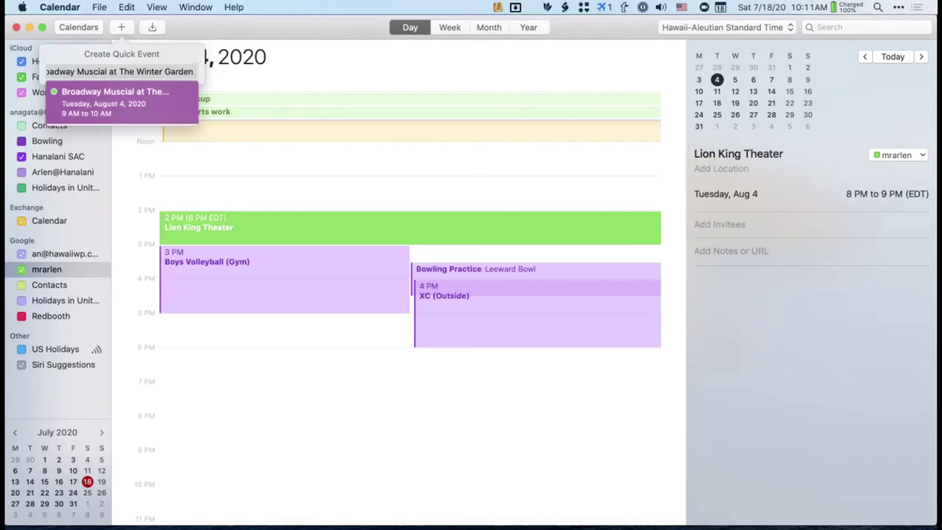
key("BackSpace")
key("BackSpace")
key("BackSpace")
key("BackSpace")
key("BackSpace")
key("BackSpace")
key("BackSpace")
key("BackSpace")
key("BackSpace")
key("BackSpace")
key("BackSpace")
key("BackSpace")
key("BackSpace")
key("BackSpace")
key("BackSpace")
key("BackSpace")
key("BackSpace")
key("BackSpace")
key("BackSpace")
key("BackSpace")
key("BackSpace")
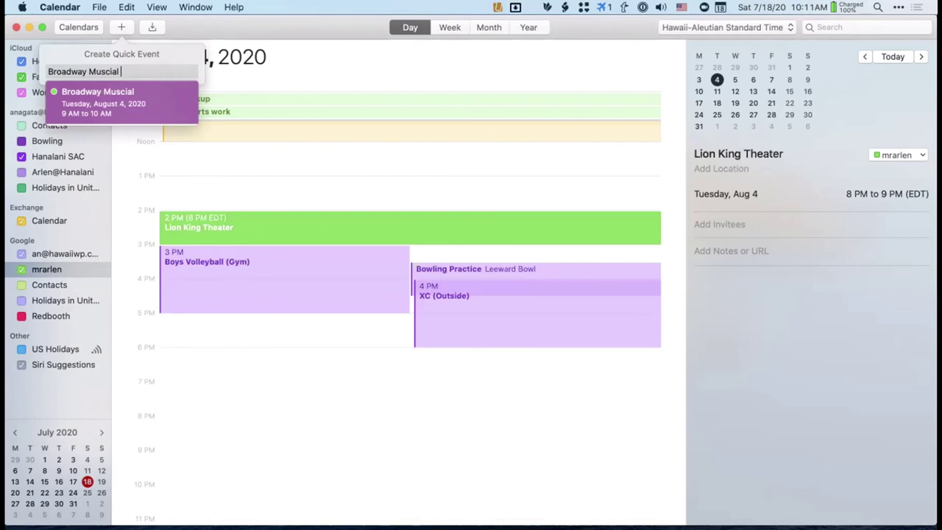
type("August 4 9pm EDT")
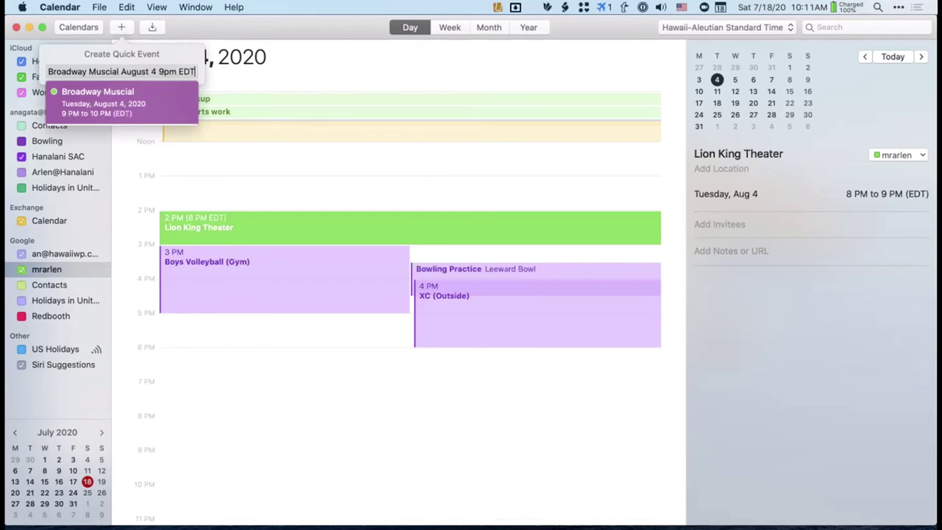
key("BackSpace")
key("BackSpace")
key("BackSpace")
key("BackSpace")
type("at")
key("Return")
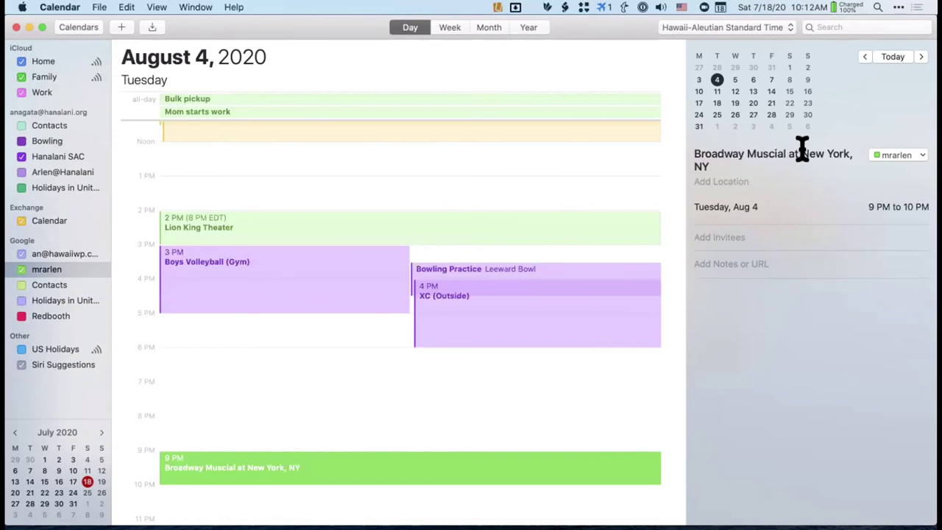
Step: Set the Broadway Muscial event's location to the suggested New York, NY, United States
left_click(800, 151)
left_click(741, 175)
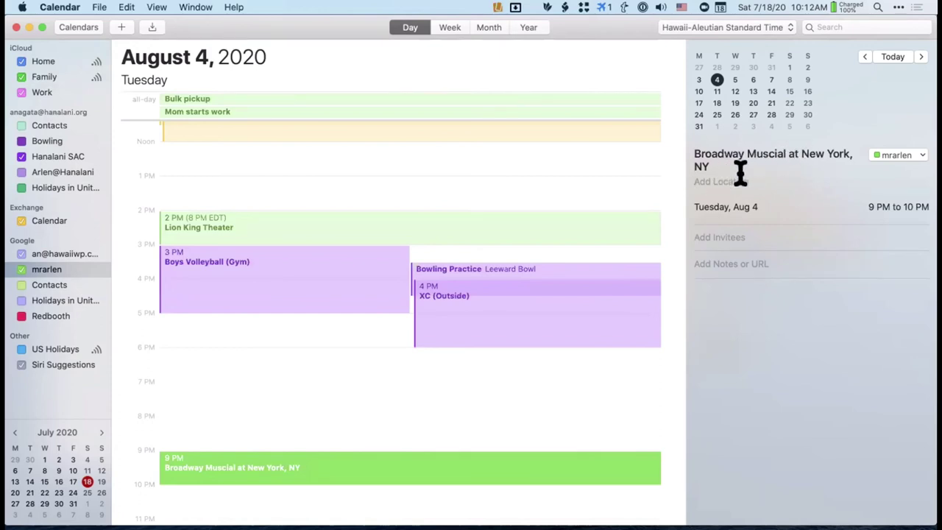
type("New York, NY, United States")
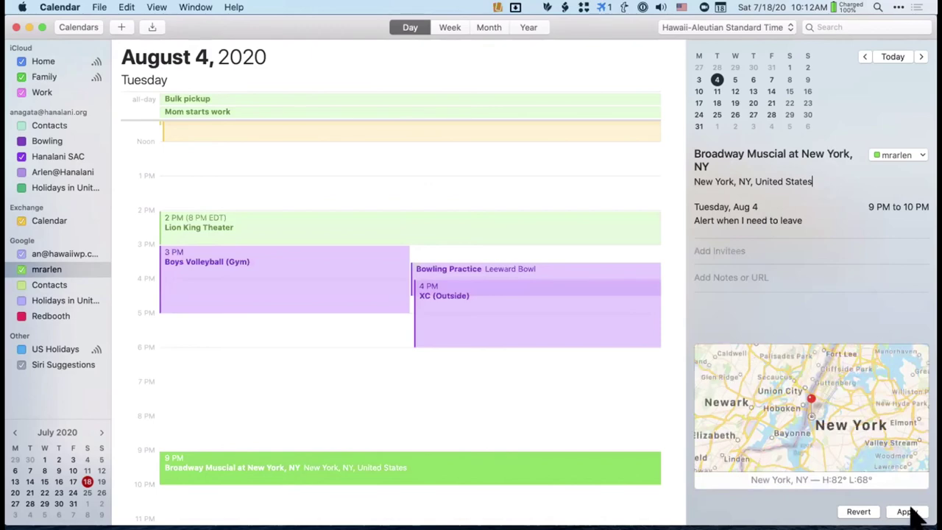
left_click(909, 513)
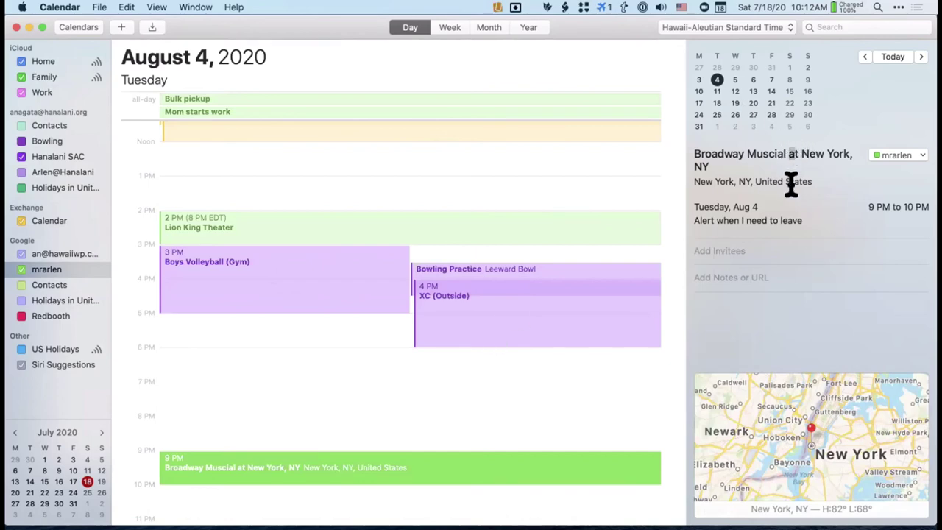
Step: Remove 'at New York, NY' from the Broadway Muscial event title
left_click_drag(792, 182, 795, 194)
key("BackSpace")
key("Return")
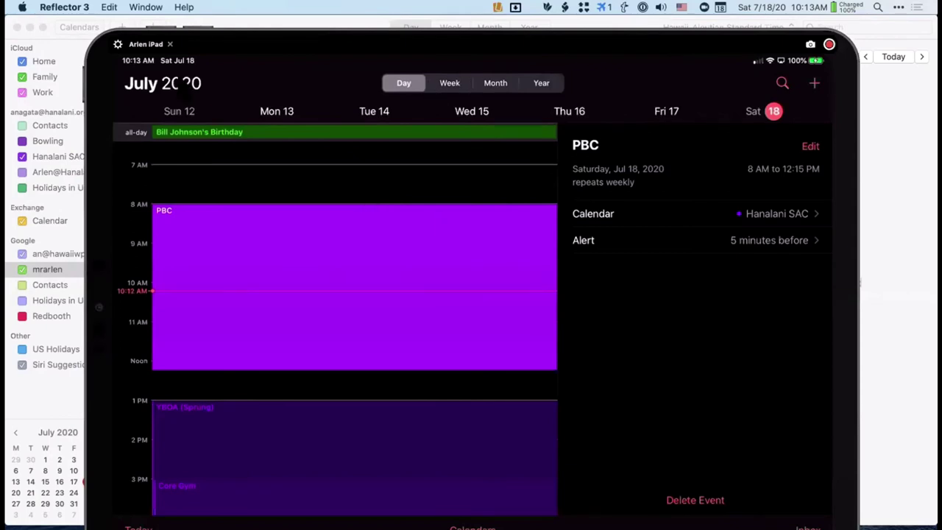
Step: Switch the mirrored iPad calendar to Week view
left_click(449, 82)
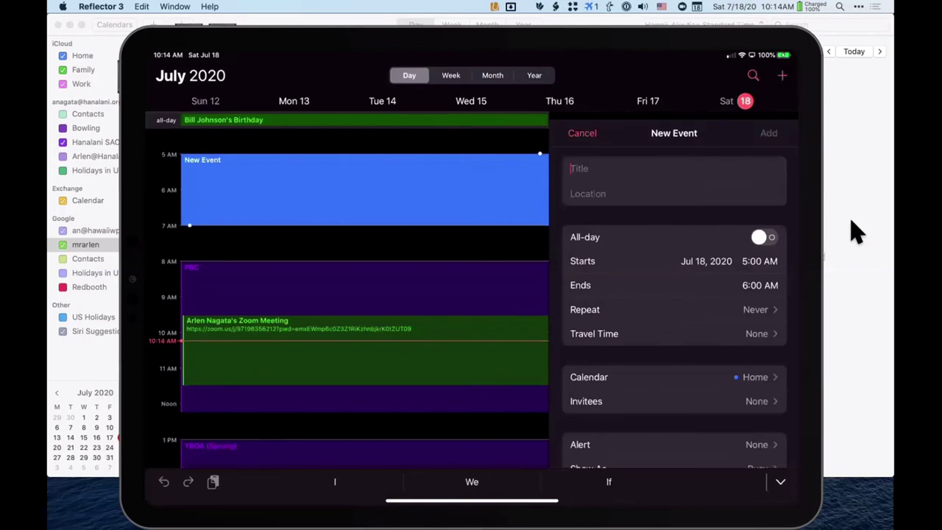
Step: Title the iPad's new event 'New Event' and scroll down the form
type("New Event")
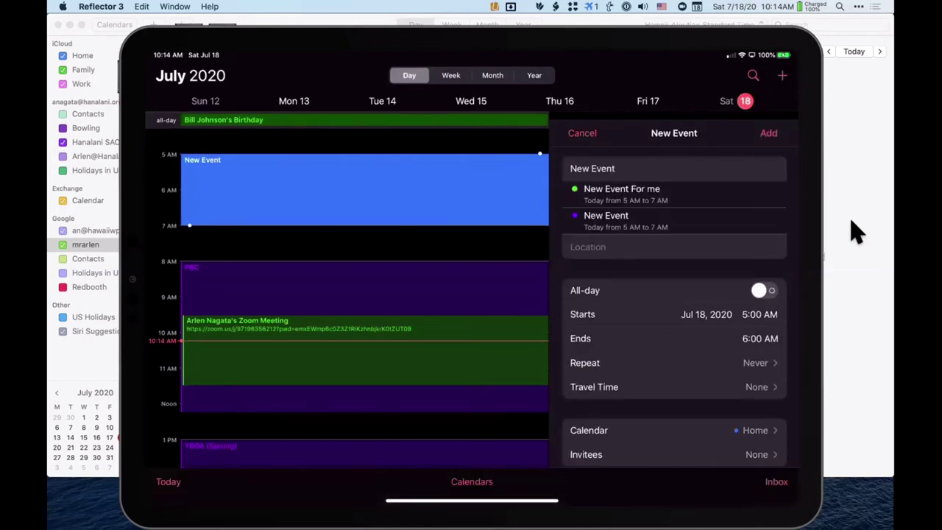
scroll(674, 309, "down", 3)
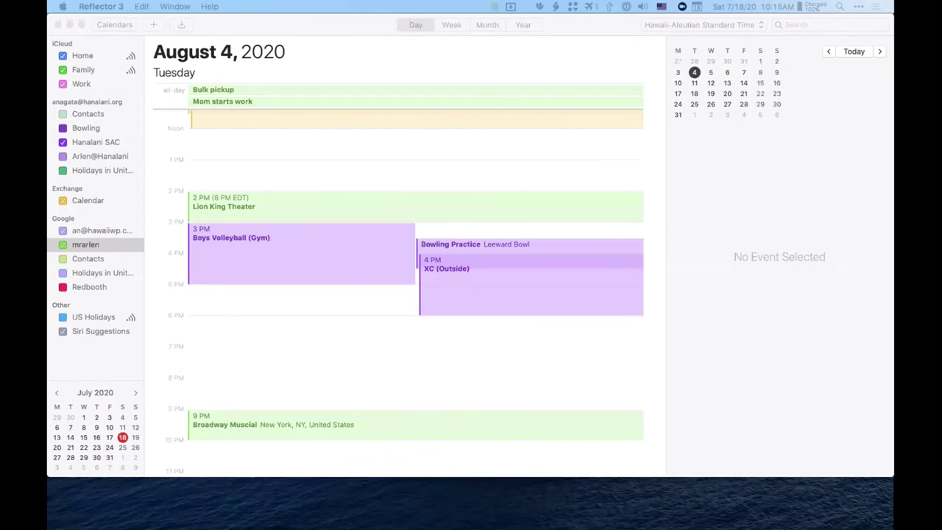
Step: Bring the Mac Calendar window with the August 4 day view to the front
left_click(823, 105)
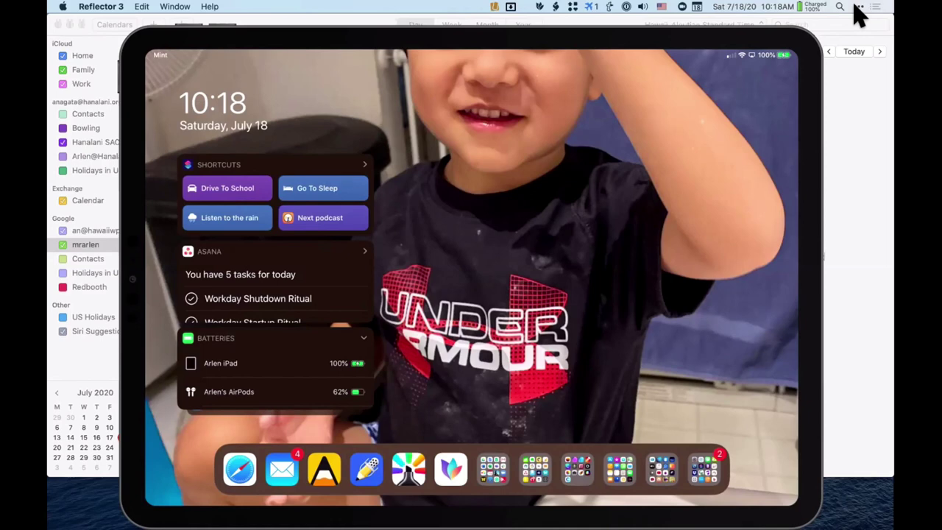
mouse_move(595, 77)
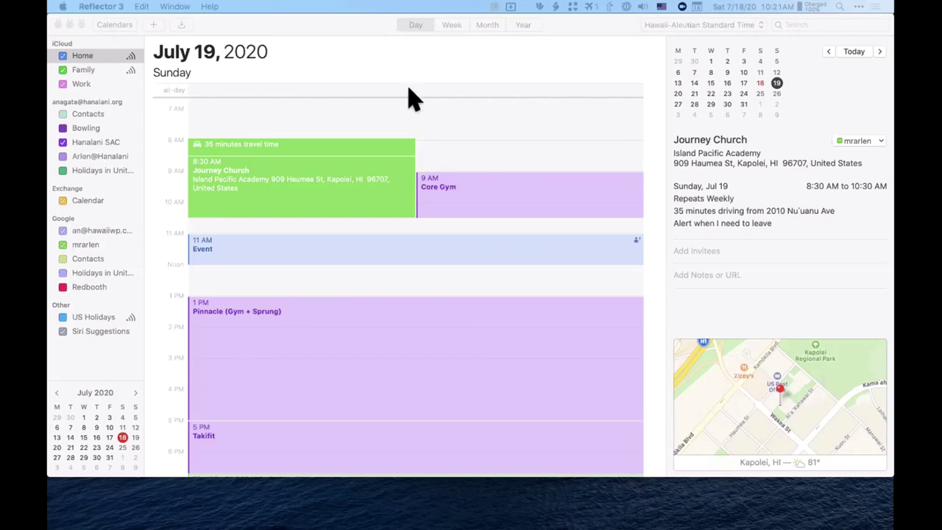
Step: Activate Calendar and open the July 19 11 AM Event's details
left_click(303, 178)
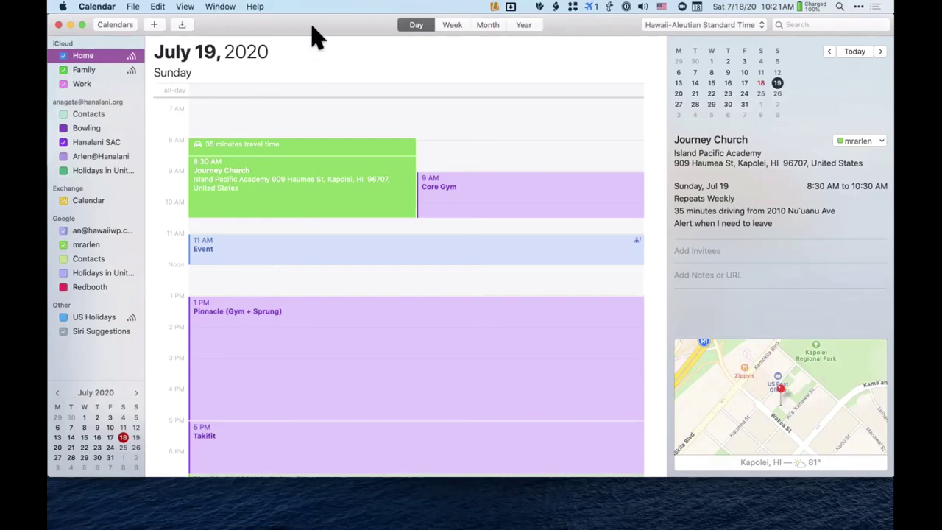
left_click(325, 251)
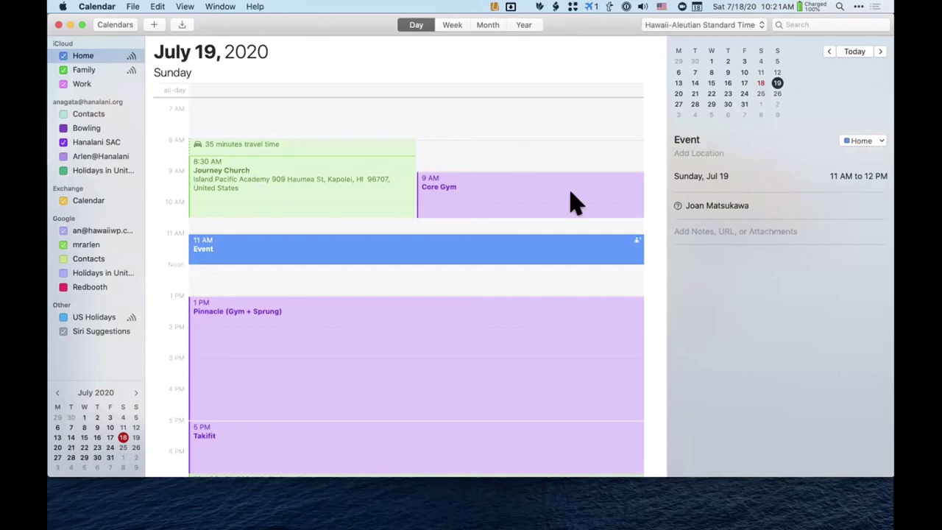
Step: Swap the 11 AM Event's named invitee for a pasted phone number and send the update
left_click(746, 211)
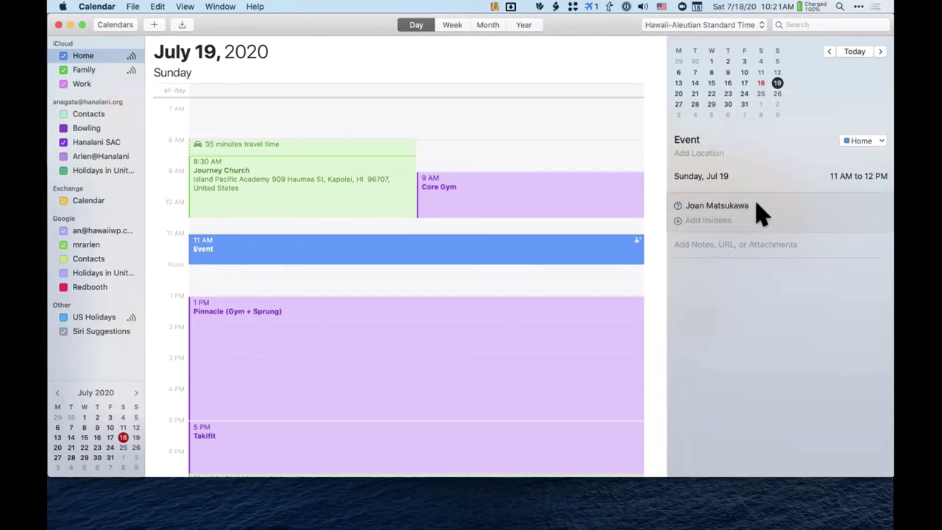
left_click(754, 214)
left_click(754, 212)
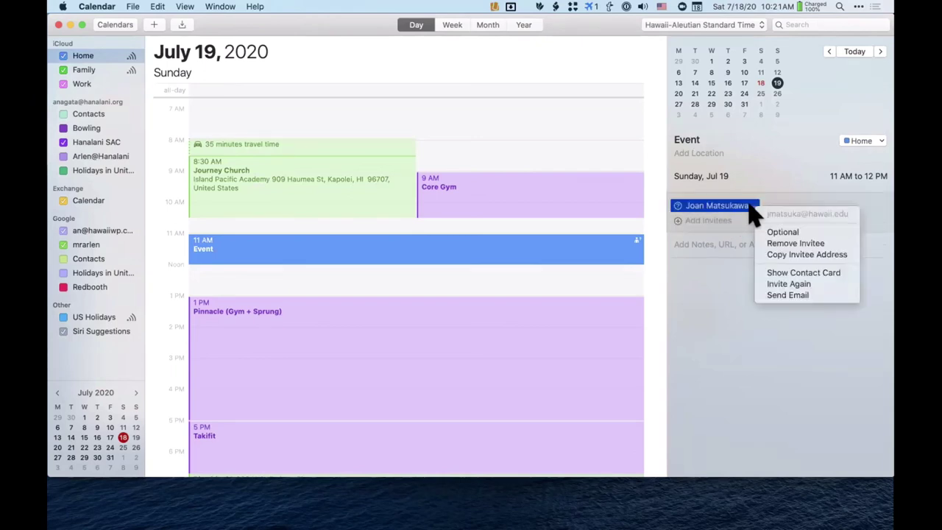
key("Escape")
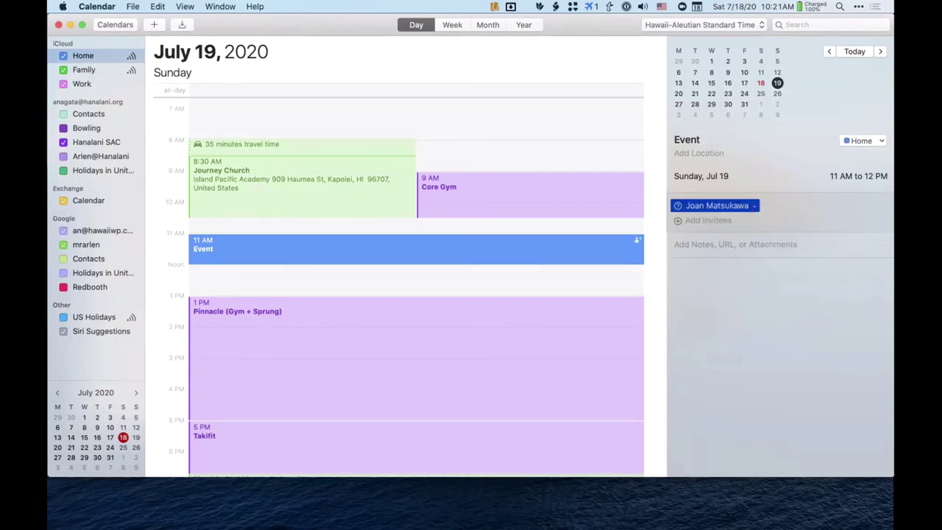
key("BackSpace")
key("Return")
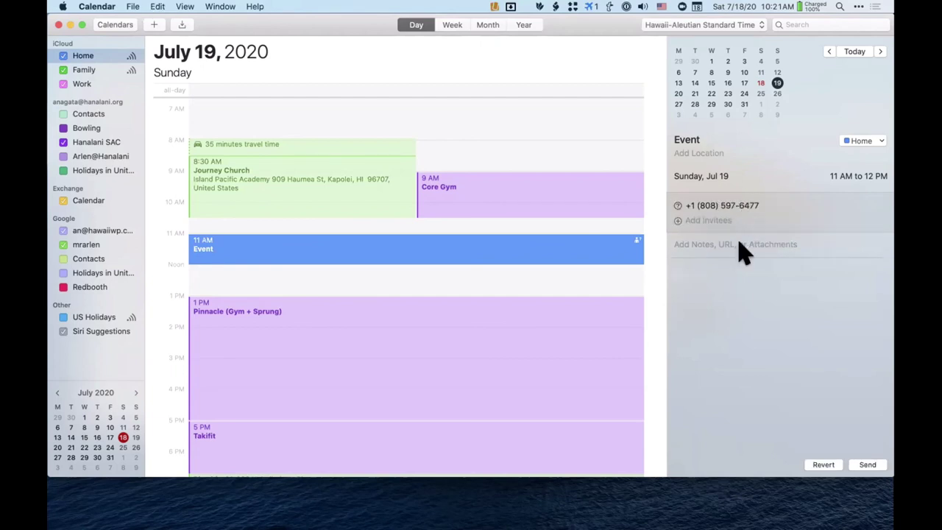
left_click(870, 467)
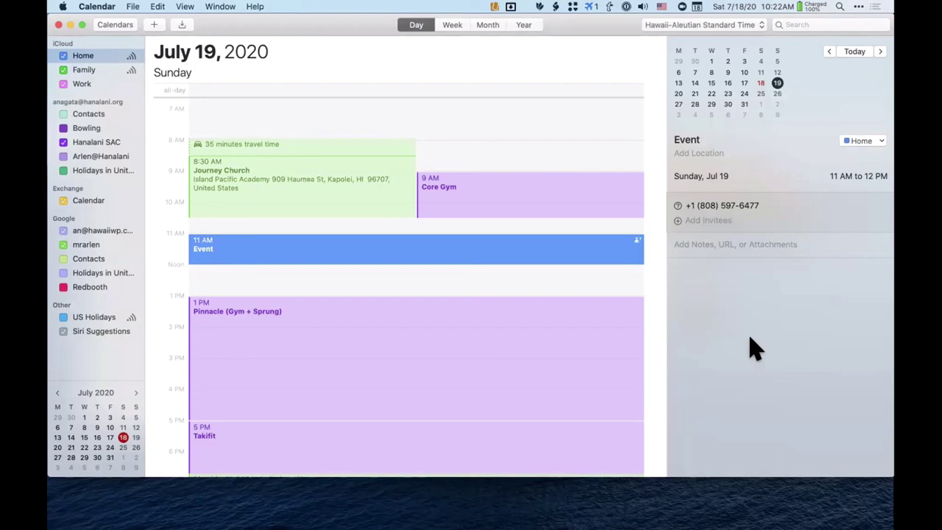
left_click(773, 291)
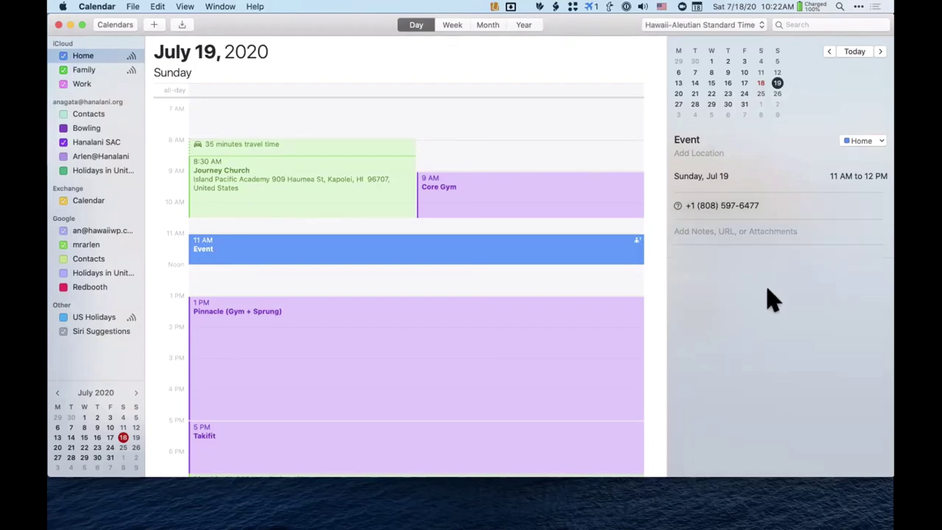